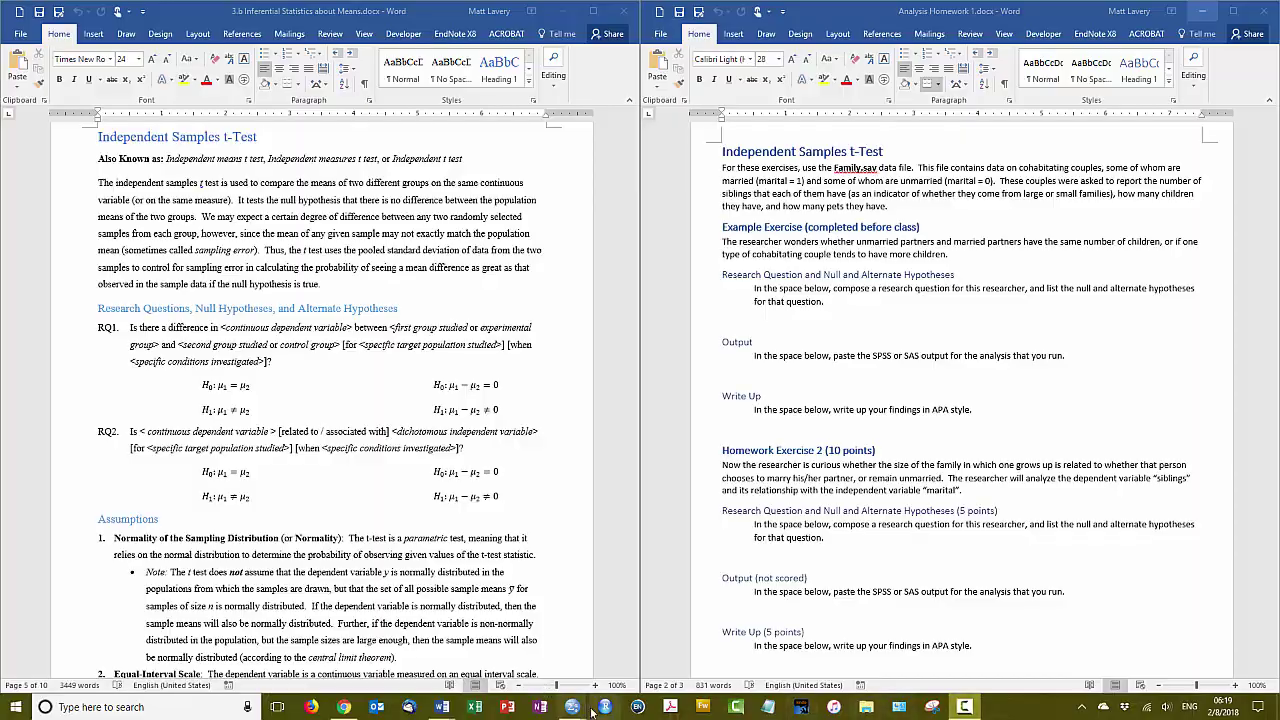
Bring the Family.sav dataset forward in the SPSS Data Editor.
mouse_move(573, 707)
click(745, 690)
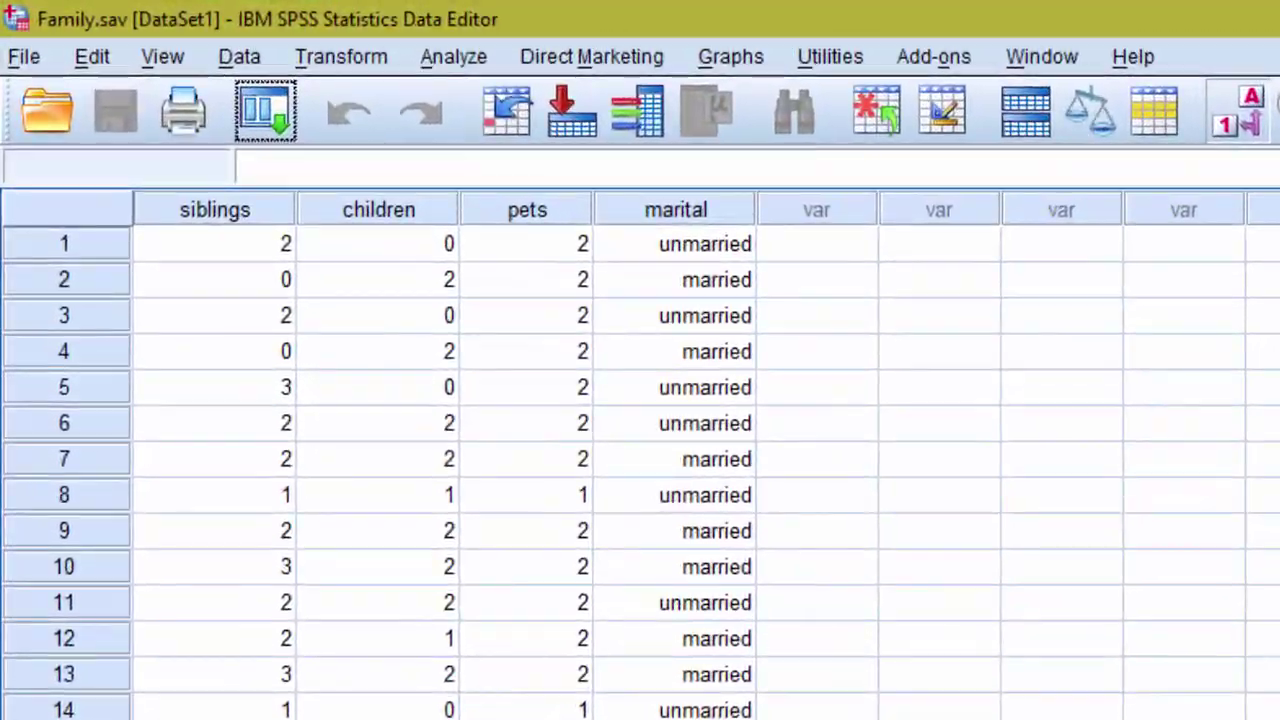
click(230, 220)
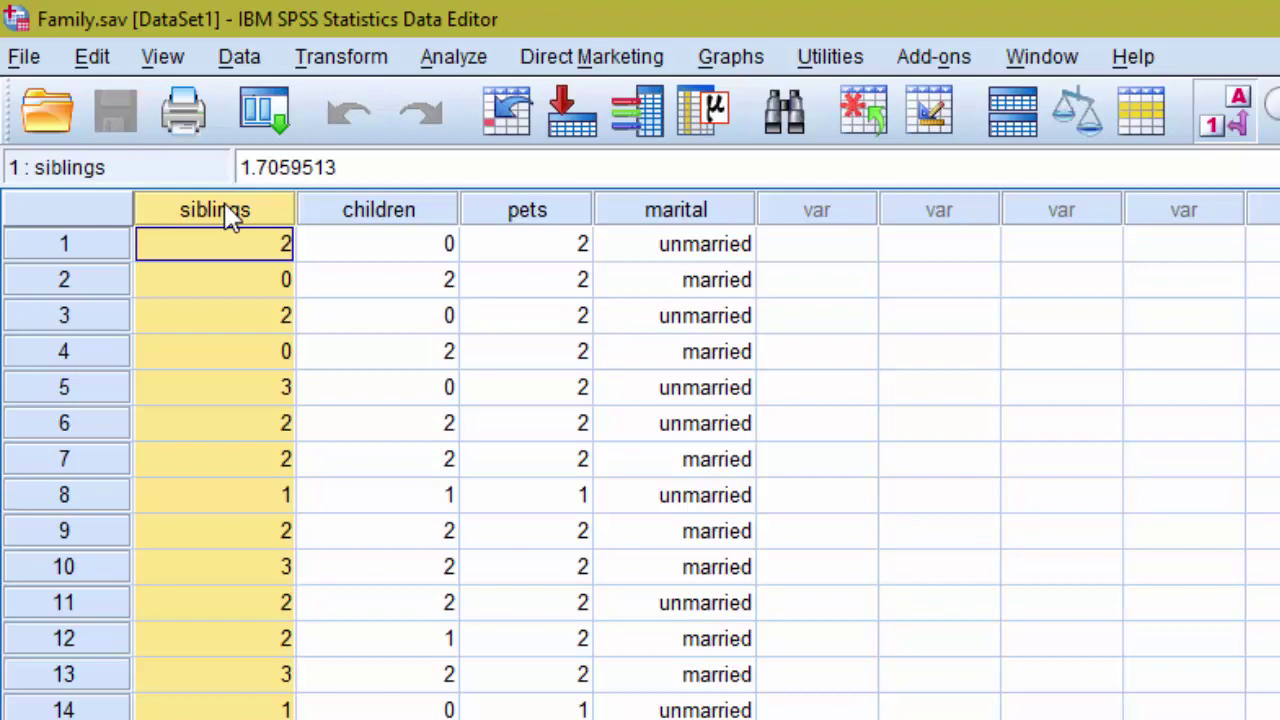
click(421, 222)
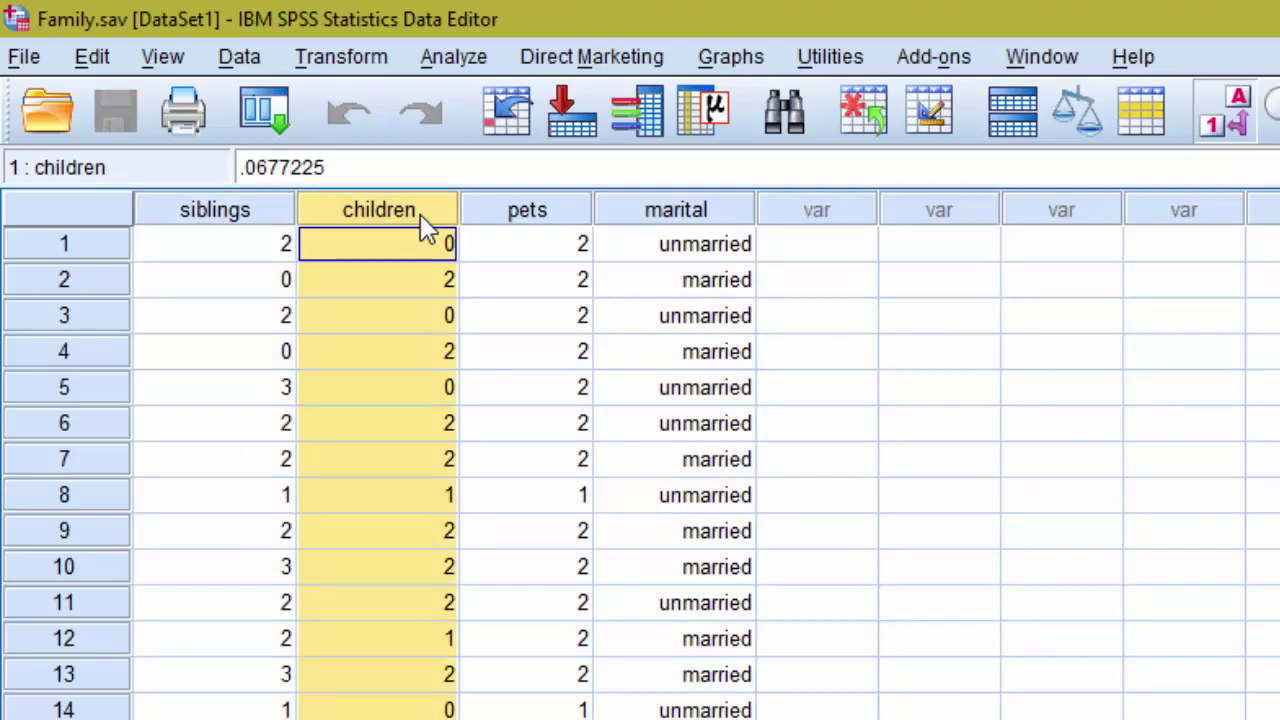
click(508, 214)
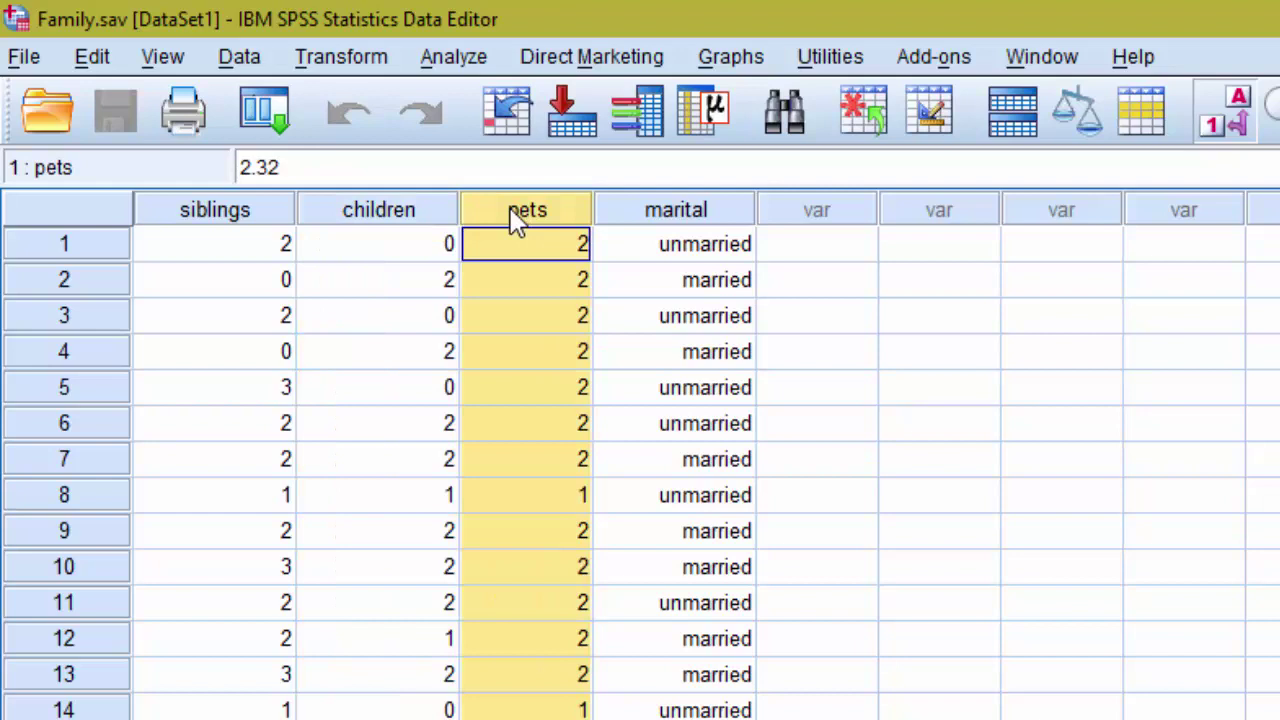
click(676, 212)
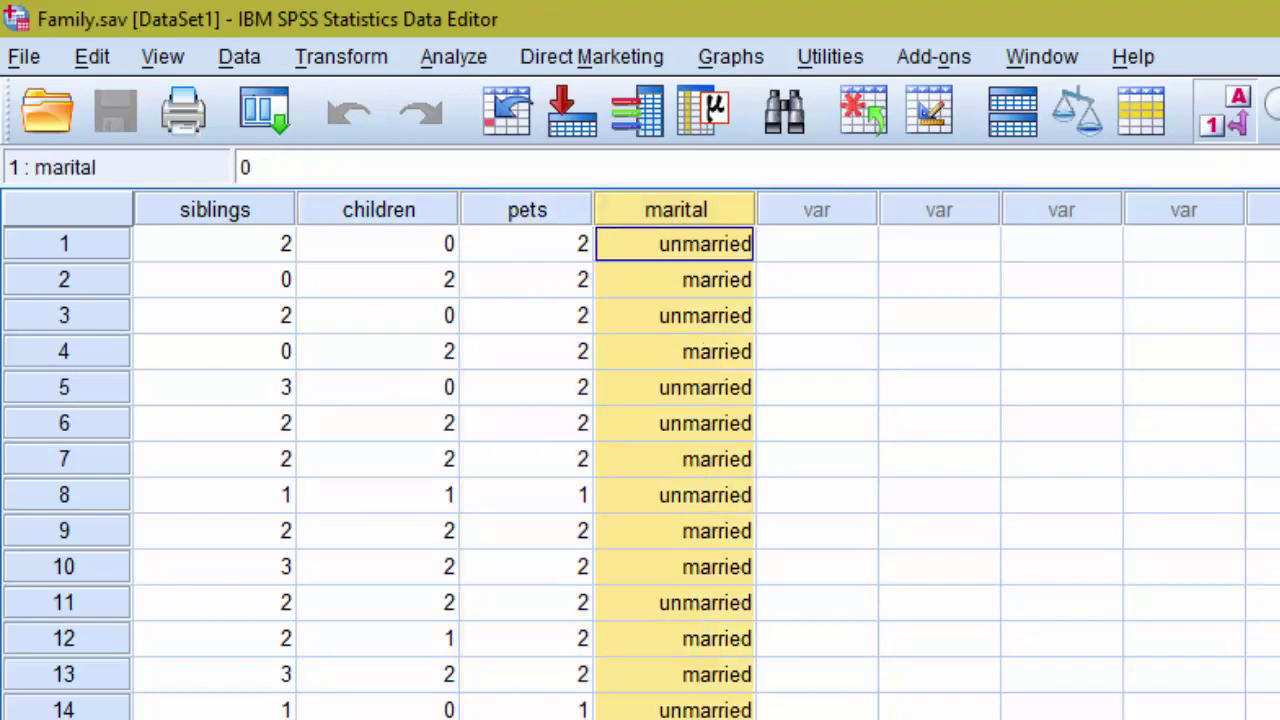
click(1226, 114)
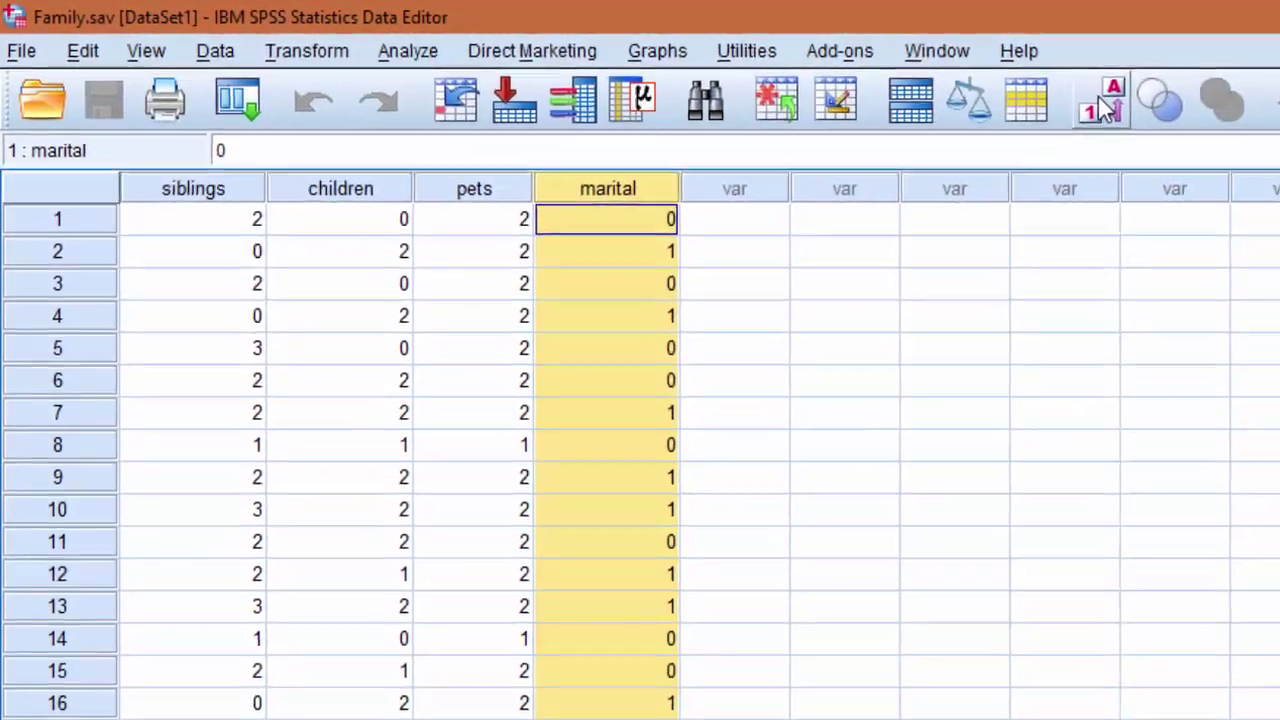
click(1103, 104)
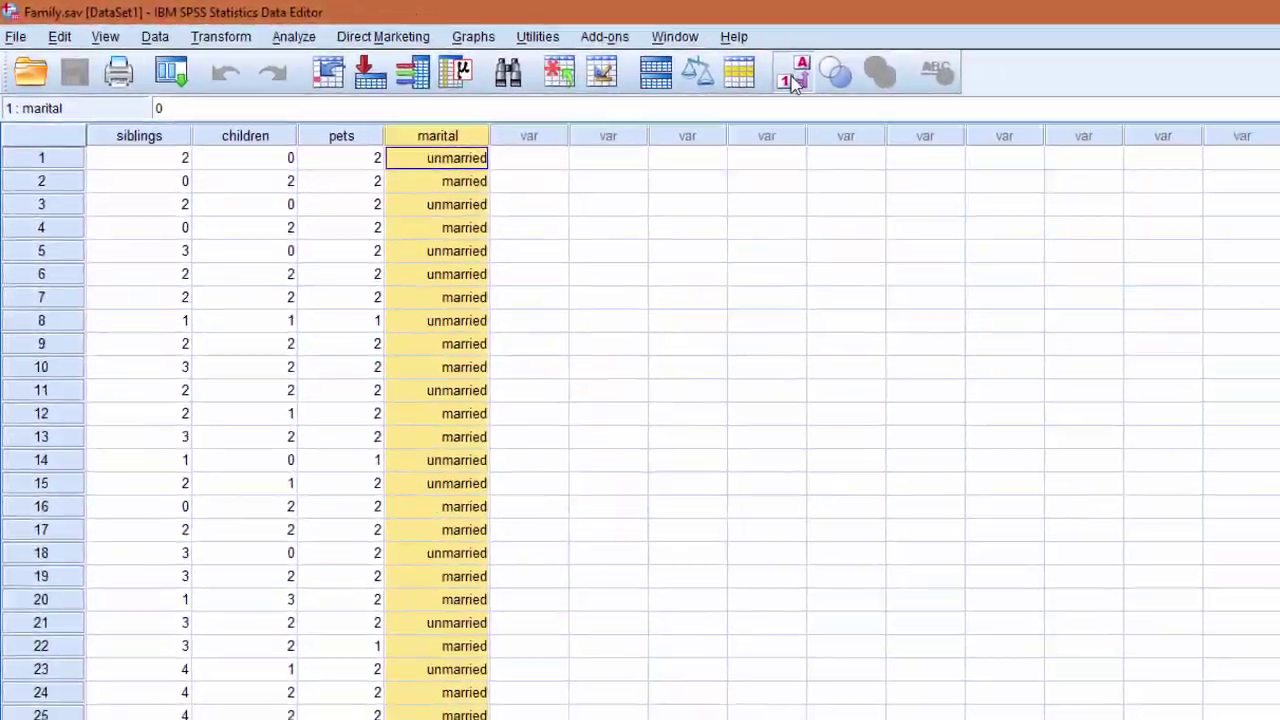
click(245, 227)
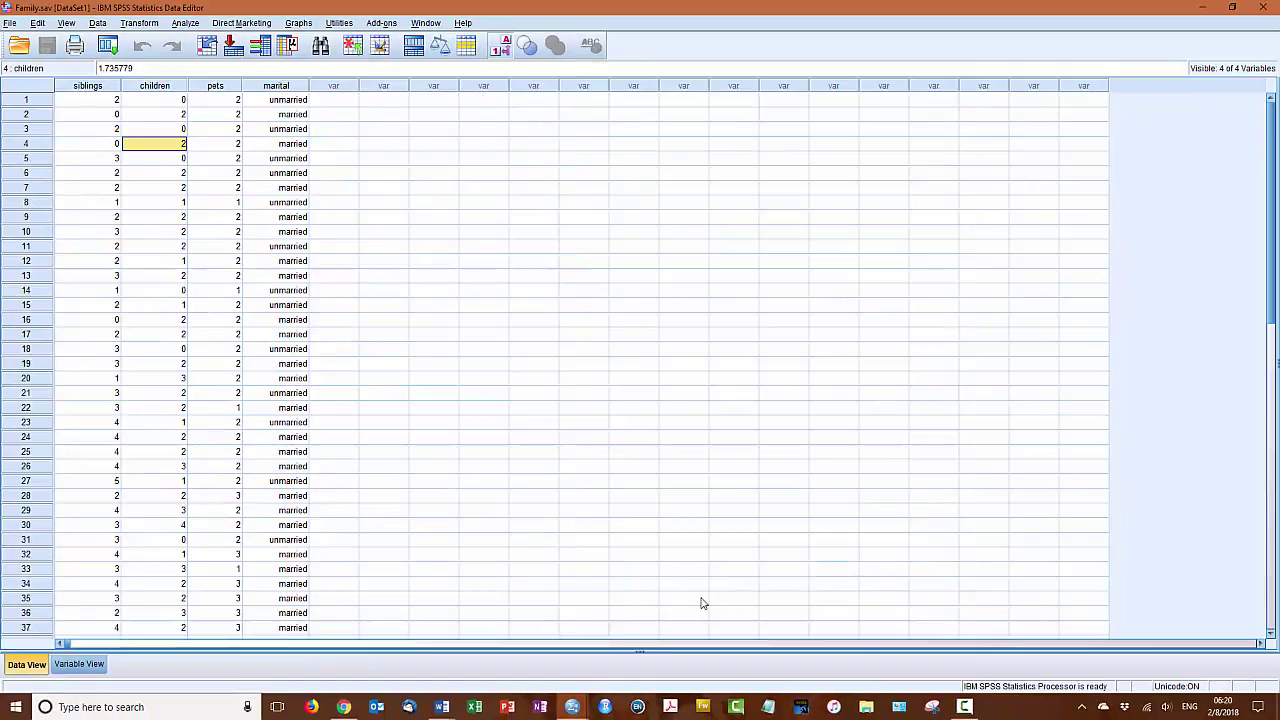
Switch back to the side-by-side Word homework and t-test notes documents.
key(alt+Tab)
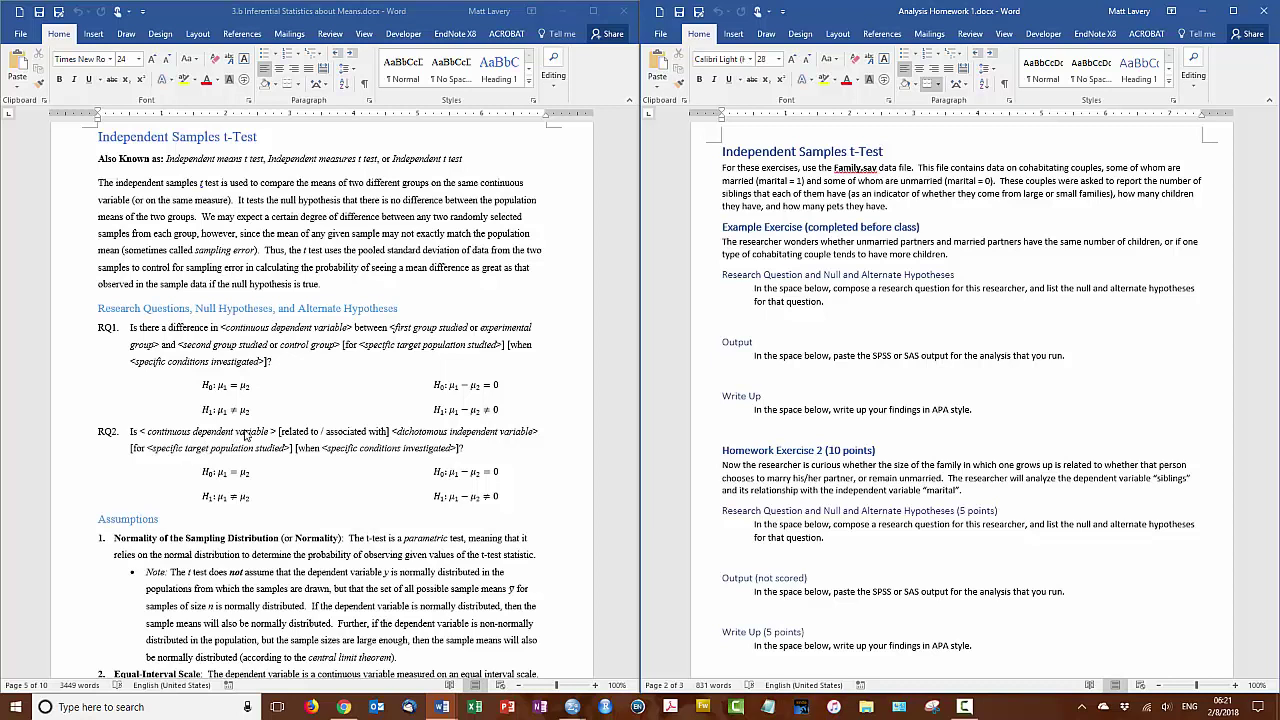
Add the green research question on children among married versus unmarried cohabitating couples, with a blank line below.
click(766, 321)
text(Is the)
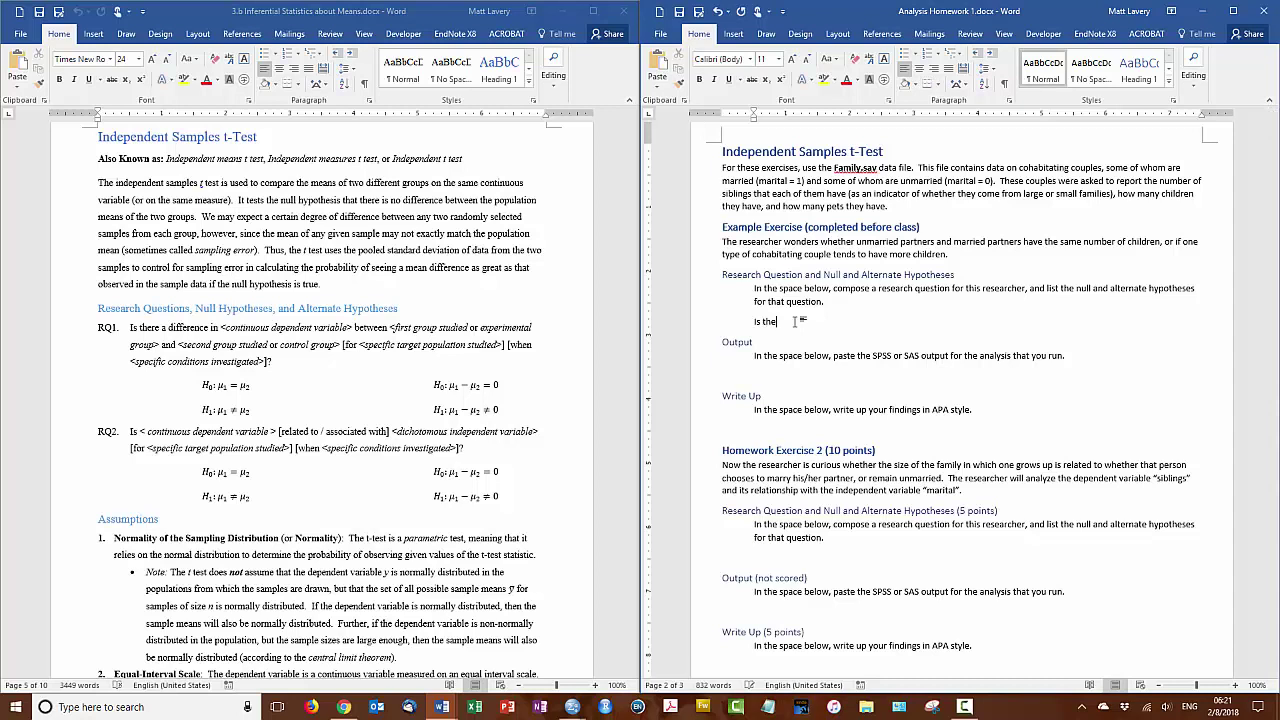
text(re a difference in the number of children between married)
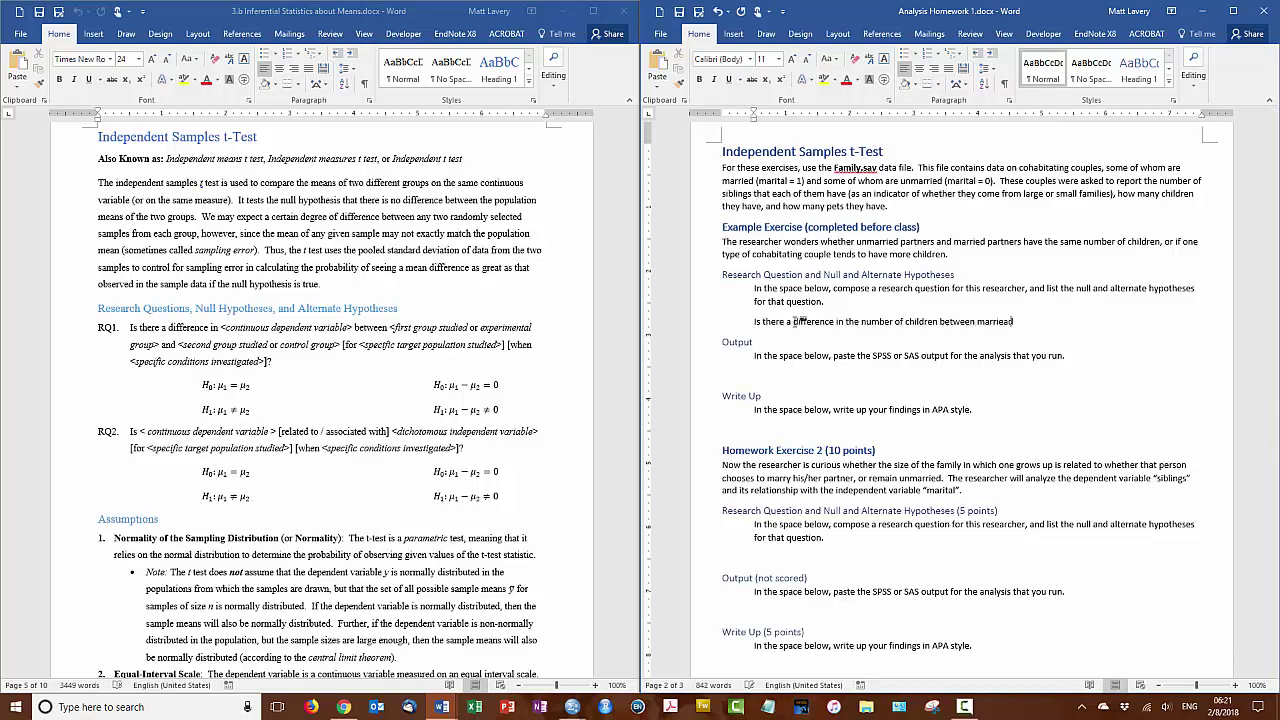
text( and unmarried cohabitating couples?)
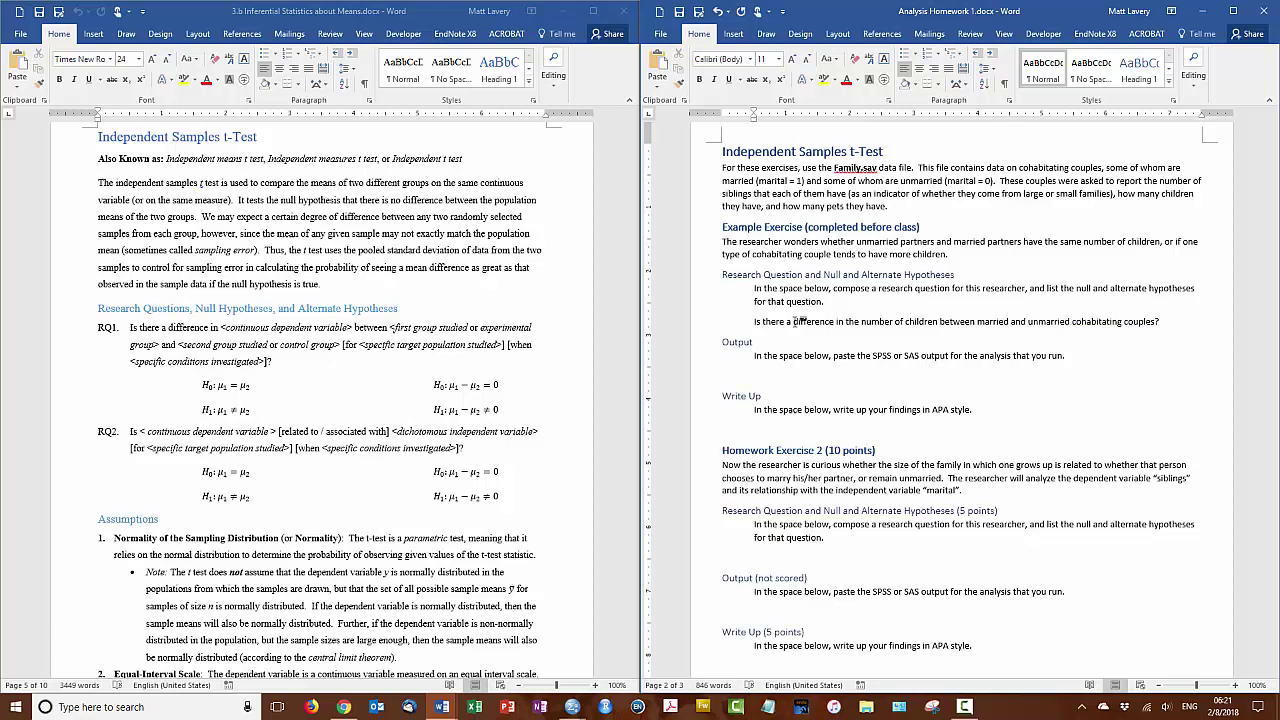
triple_click(790, 321)
click(789, 302)
click(834, 424)
click(904, 321)
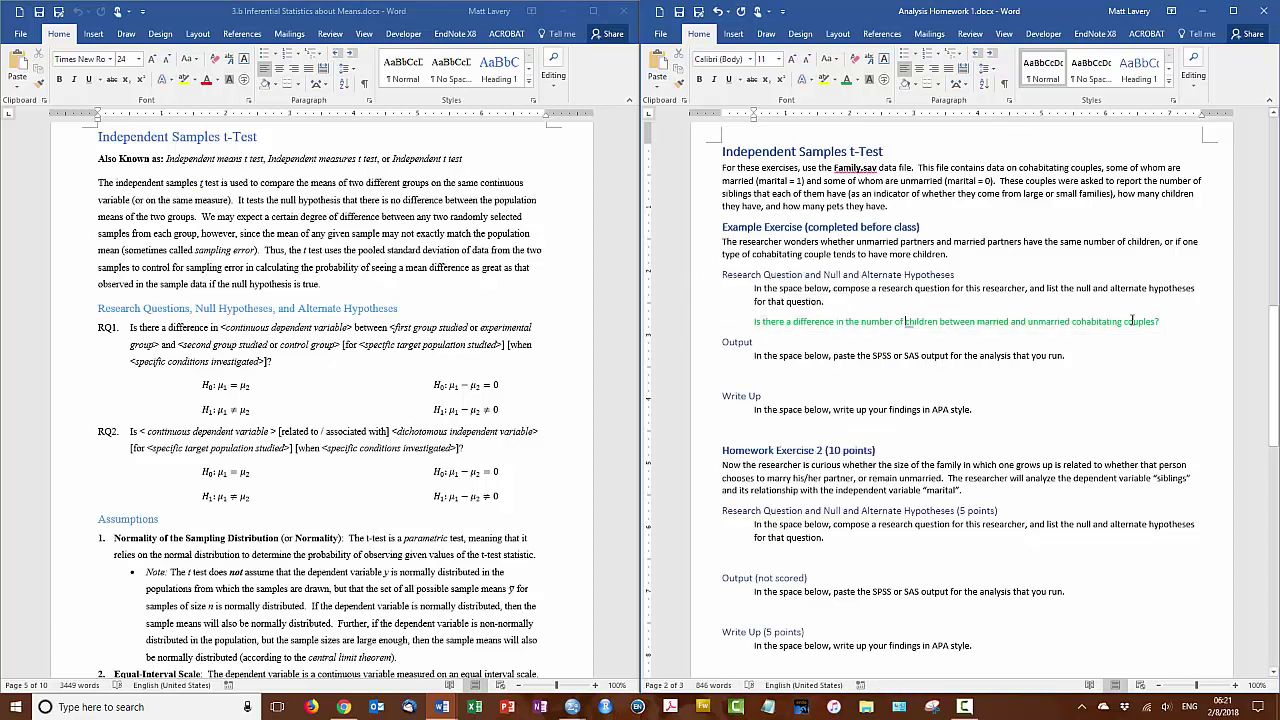
key(Return)
key(alt+n)
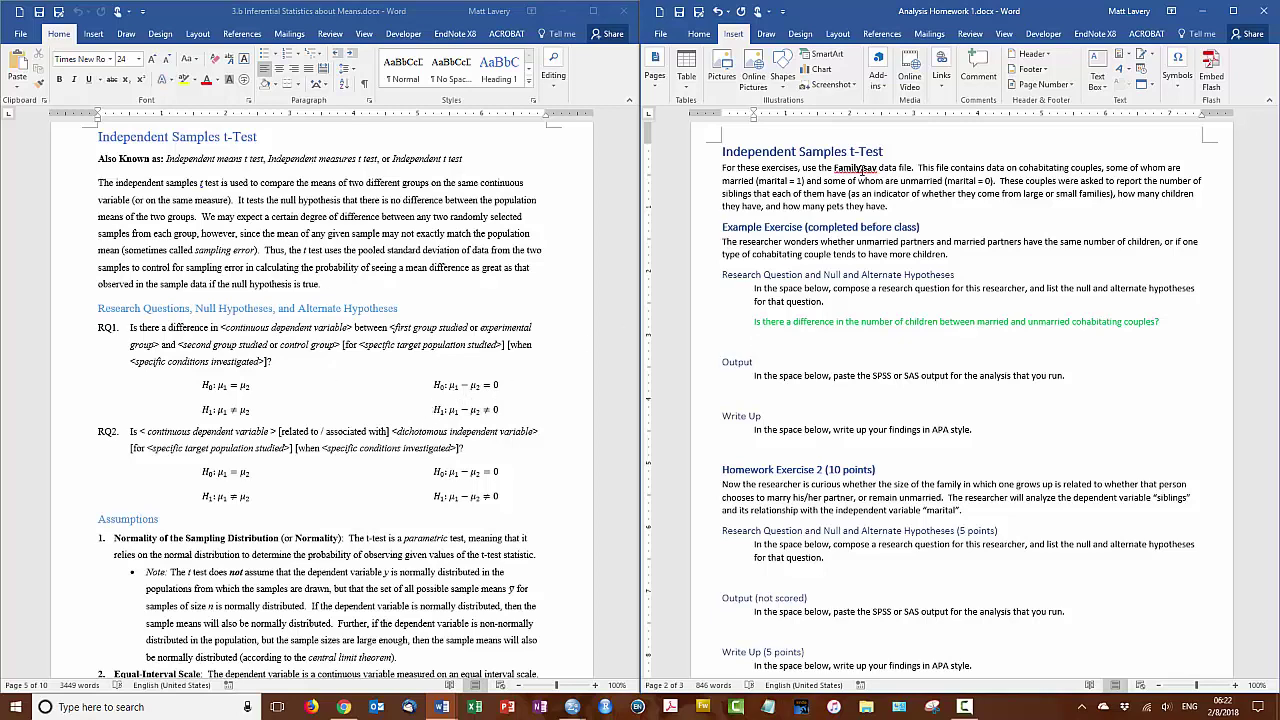
Maximize the homework and insert an equation reading H: μ − μ = 0 below the question.
click(1233, 11)
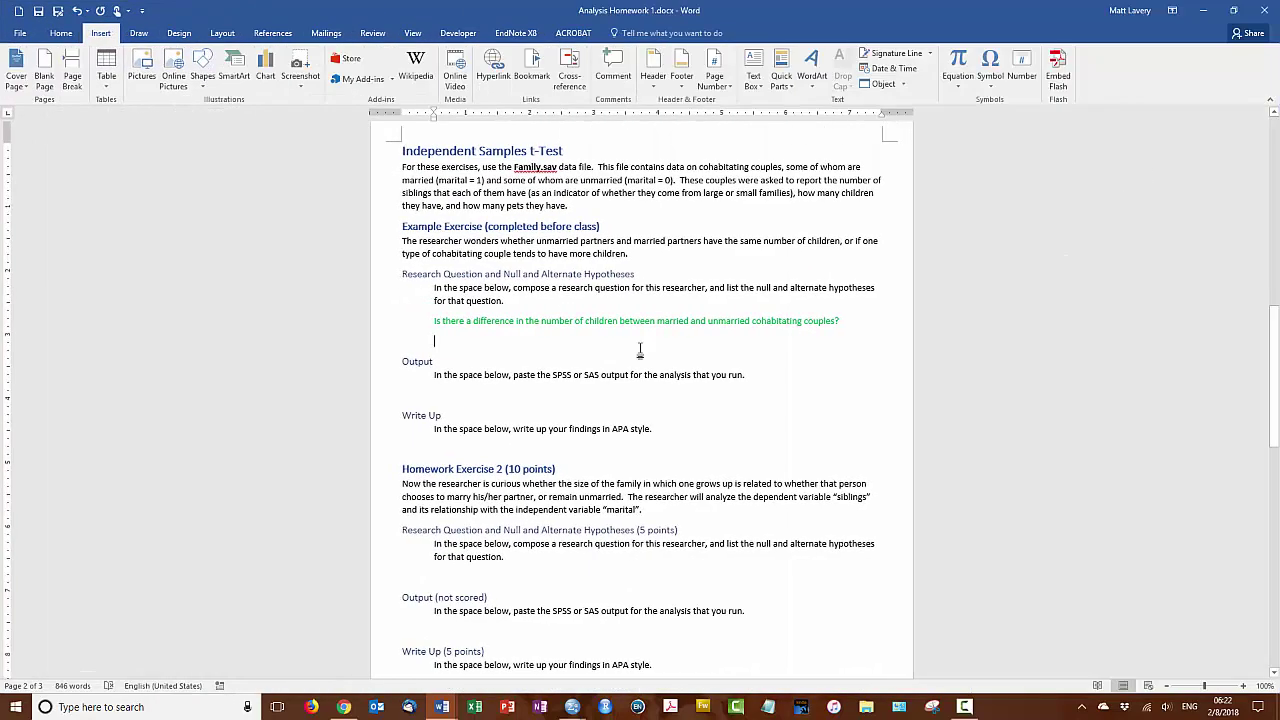
click(958, 64)
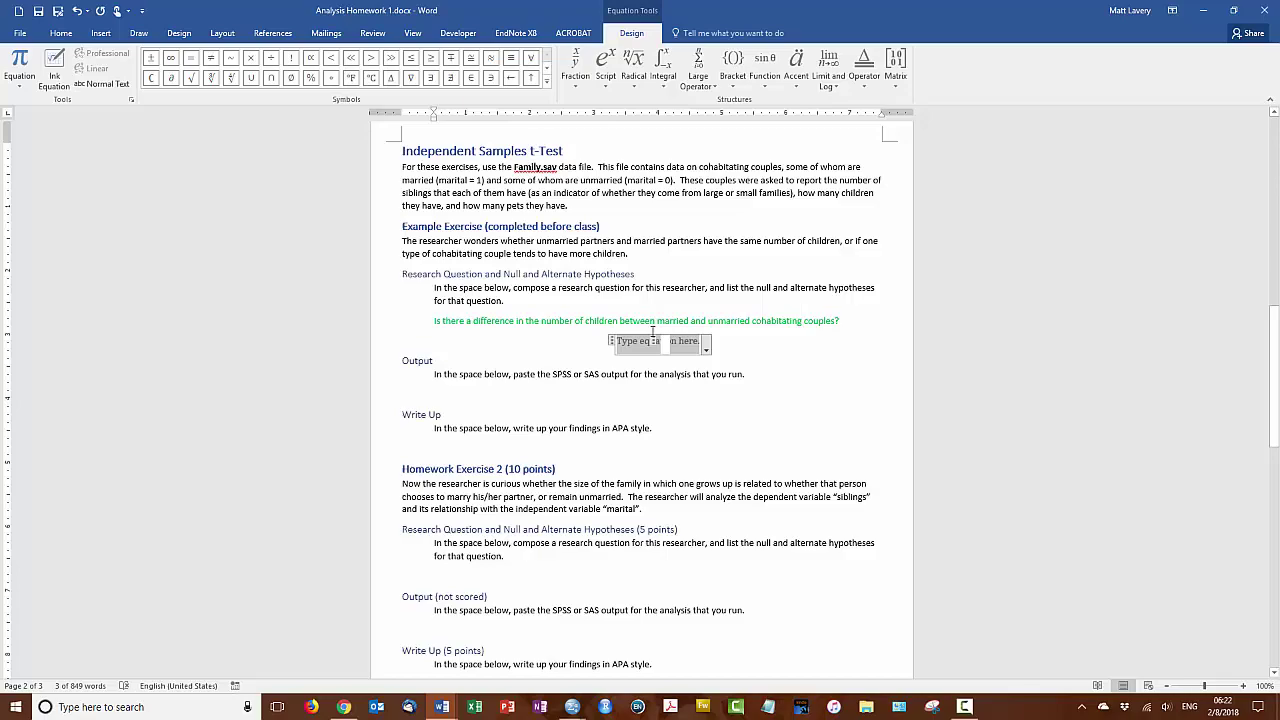
text(H:)
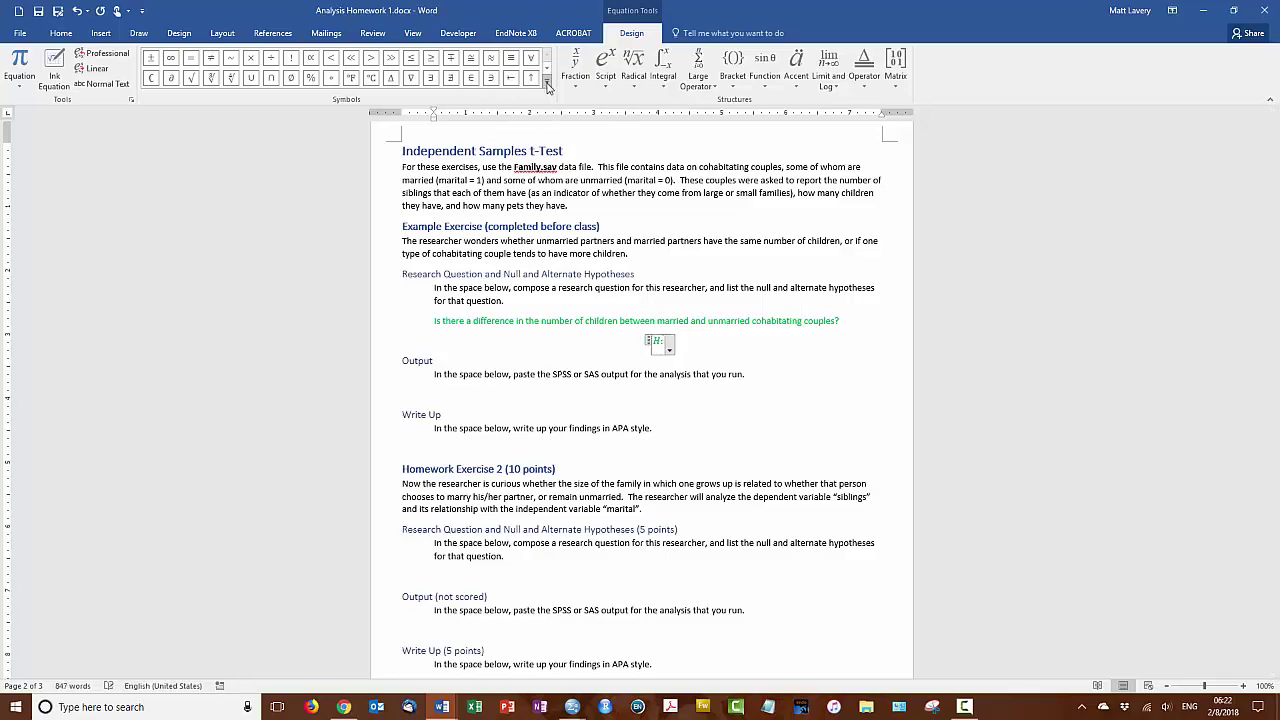
click(546, 80)
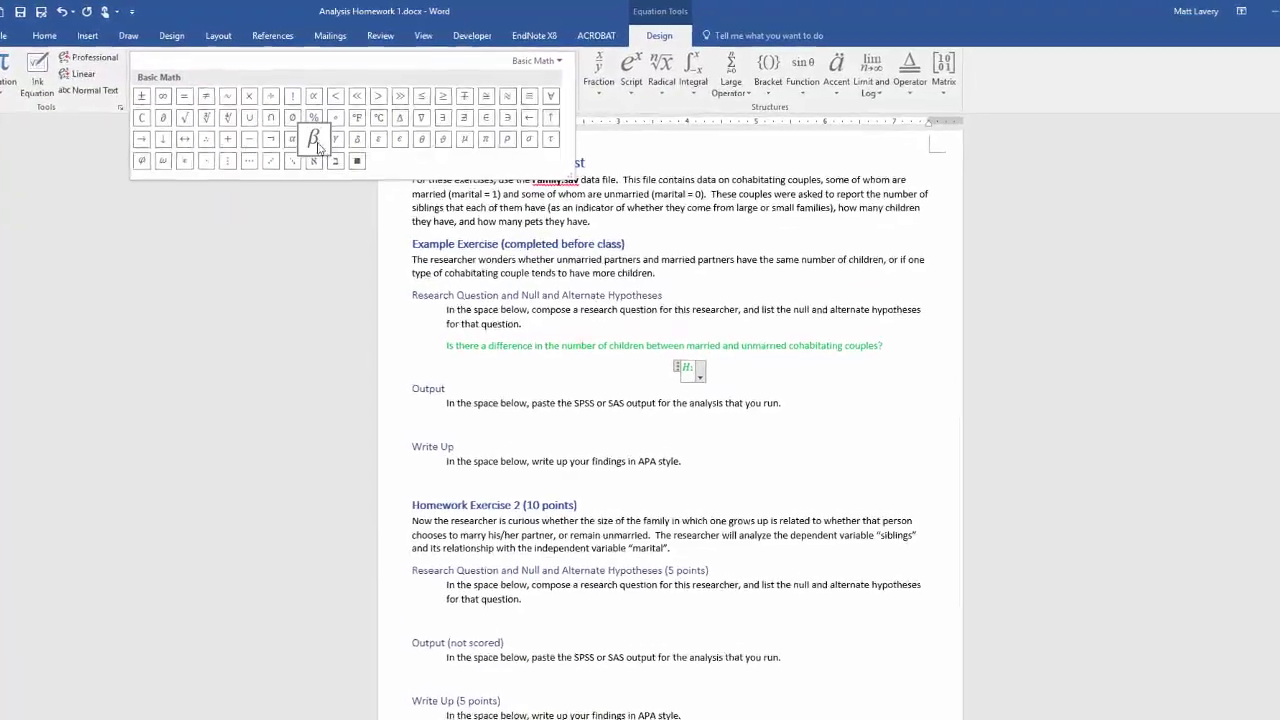
click(478, 150)
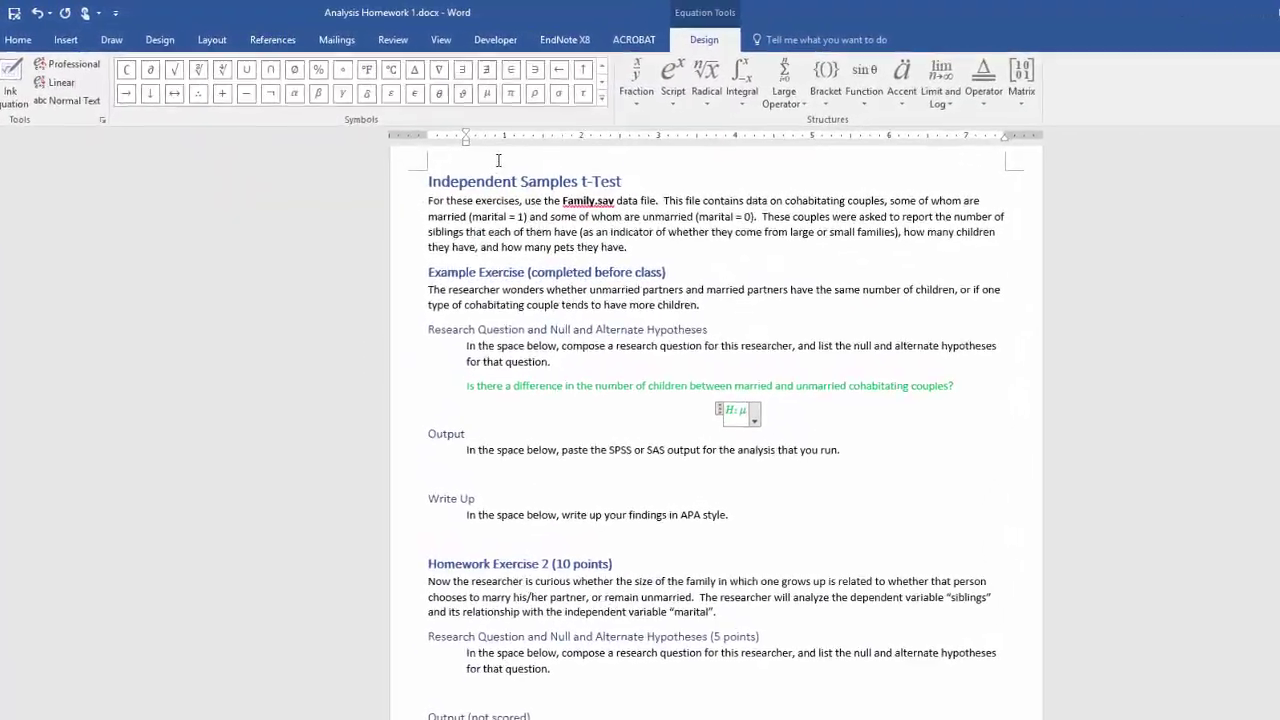
text(-)
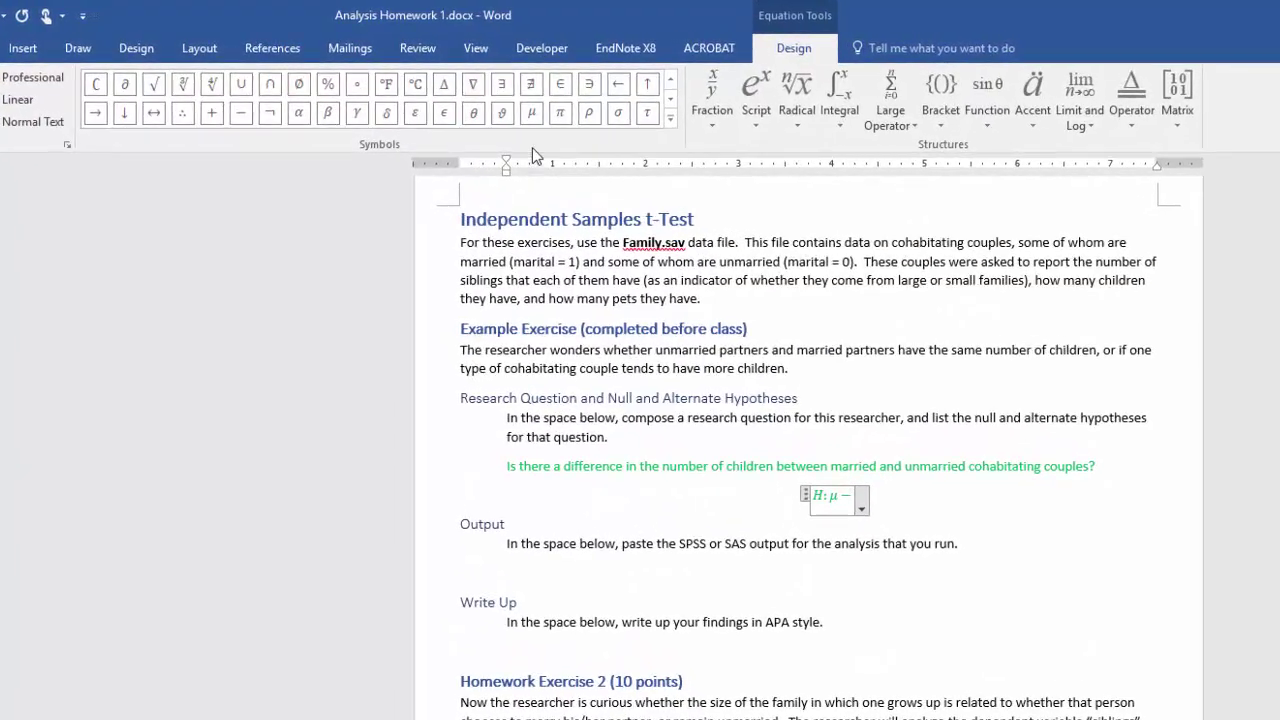
click(520, 110)
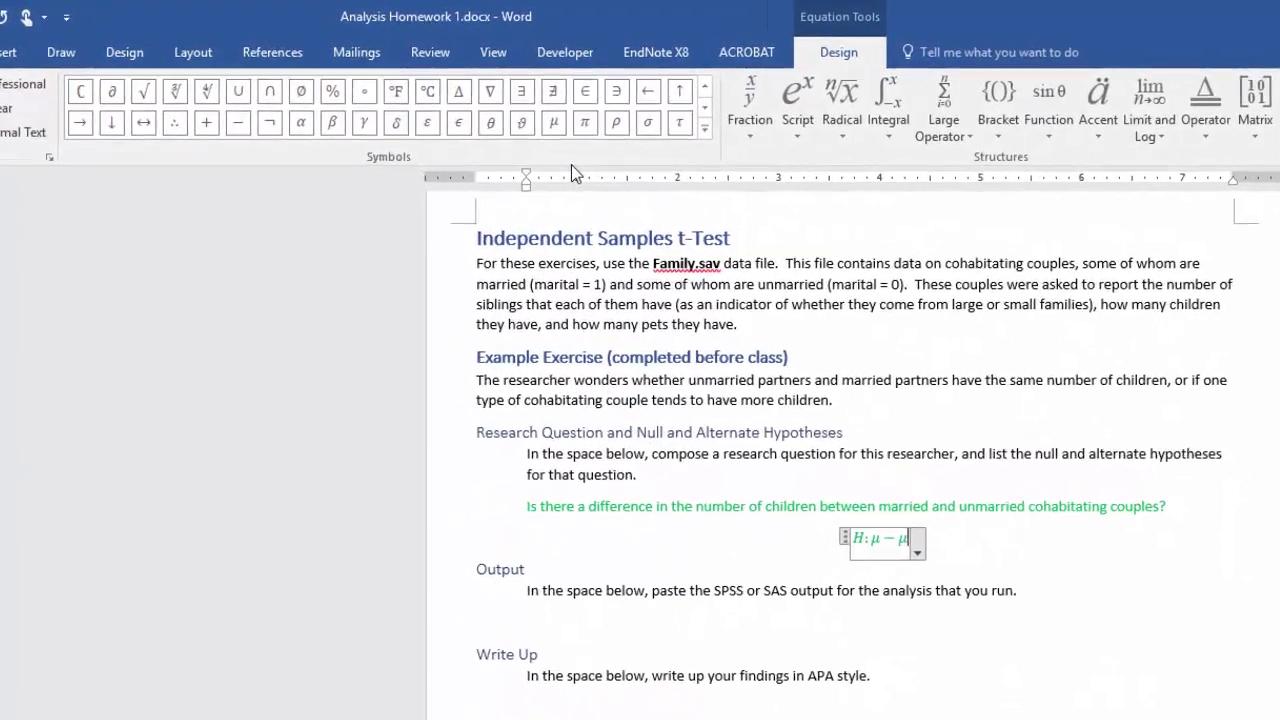
text(=0)
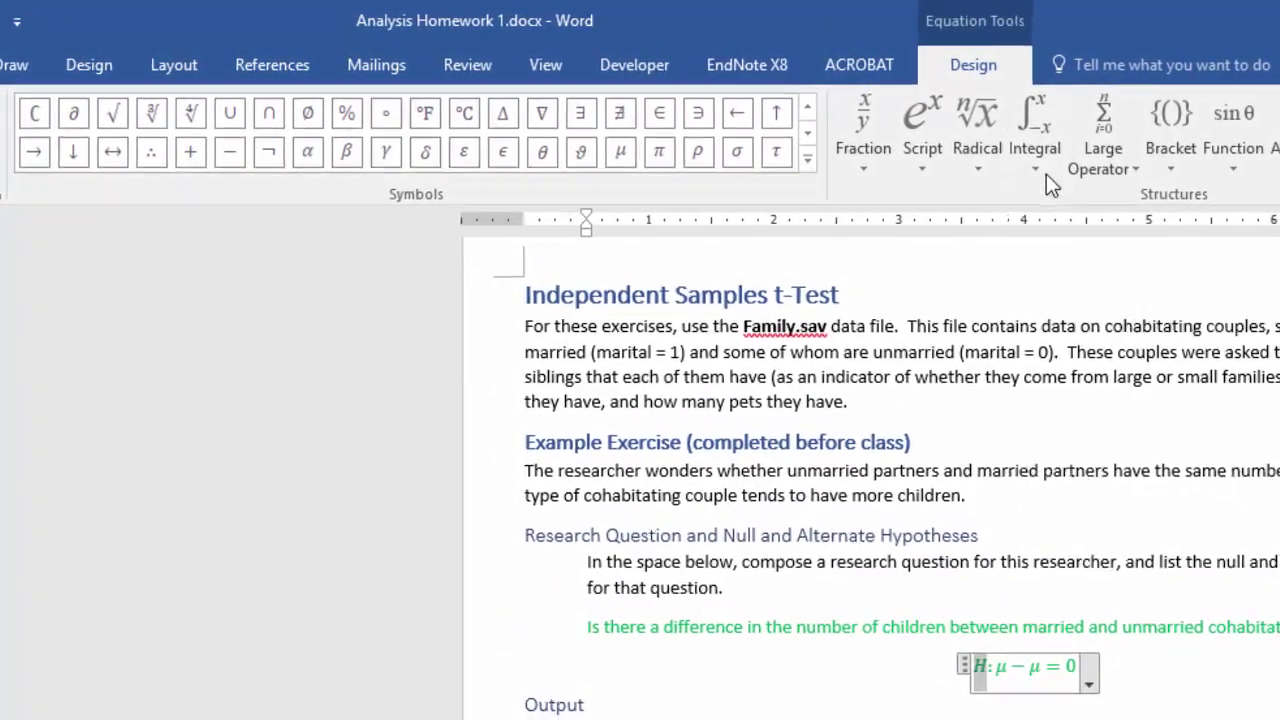
Give H the subscript 0 and the first μ the subscript 1.
click(948, 170)
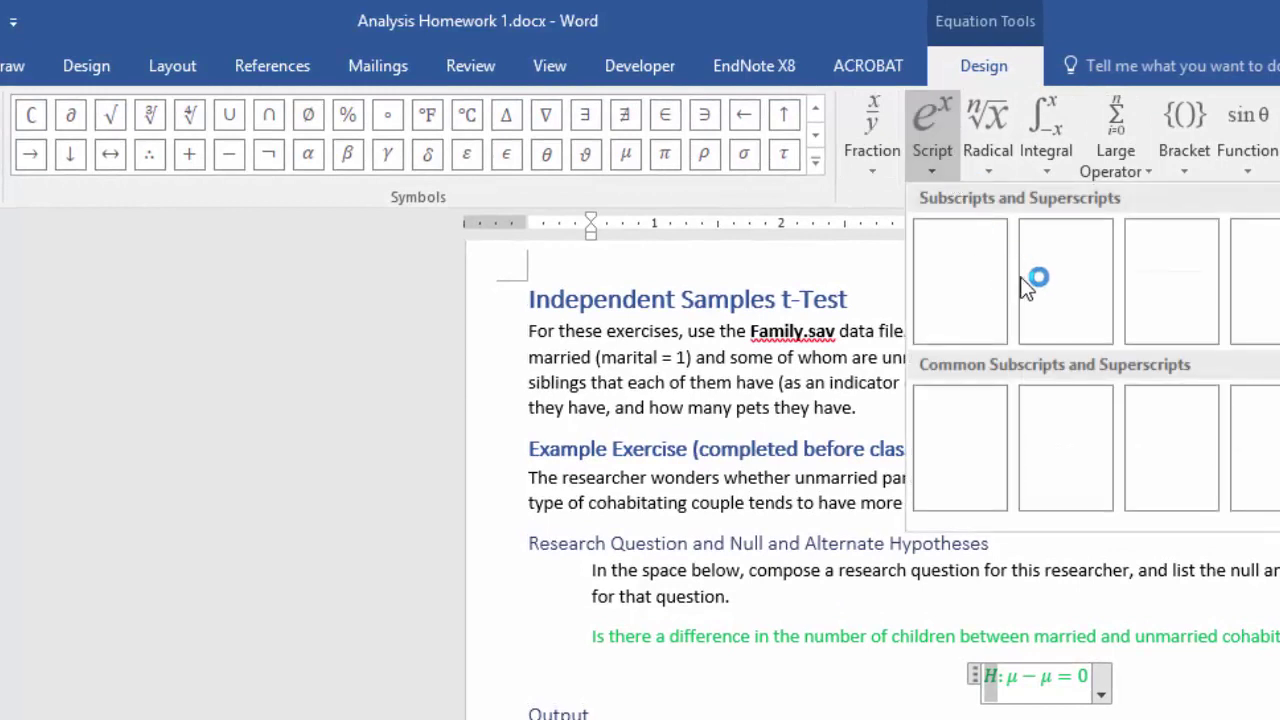
click(1065, 300)
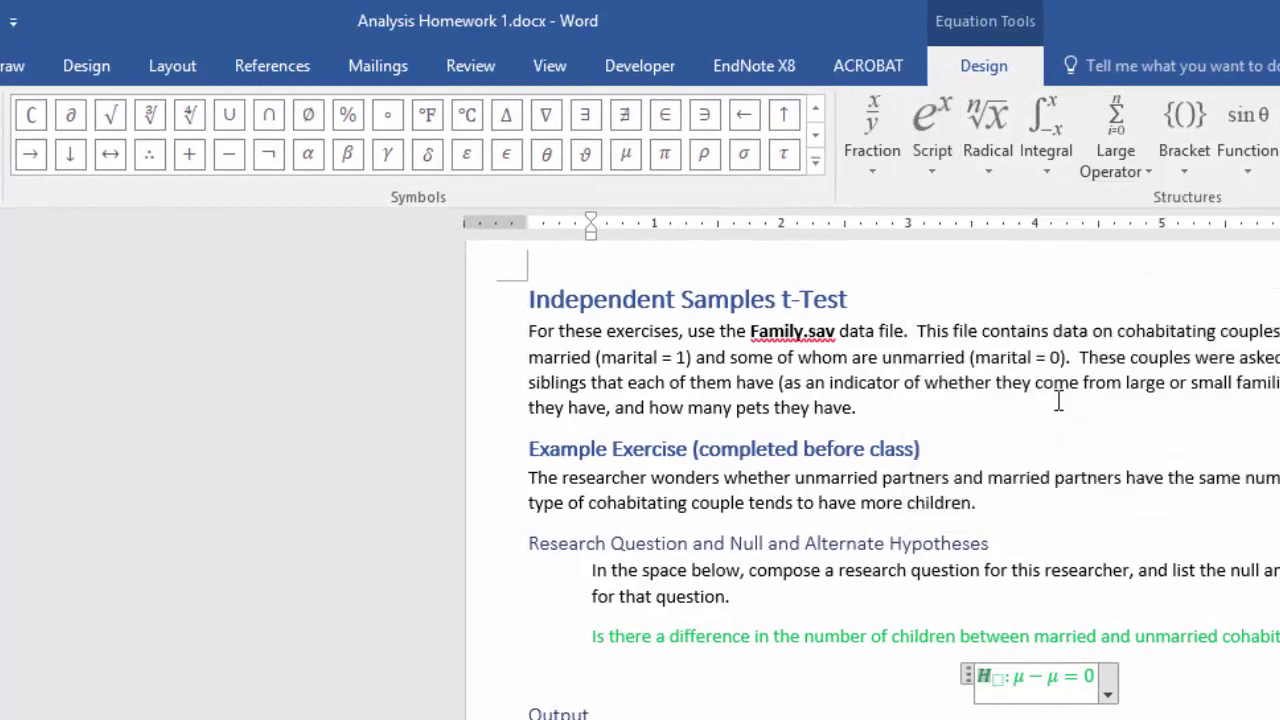
text(0)
click(1018, 680)
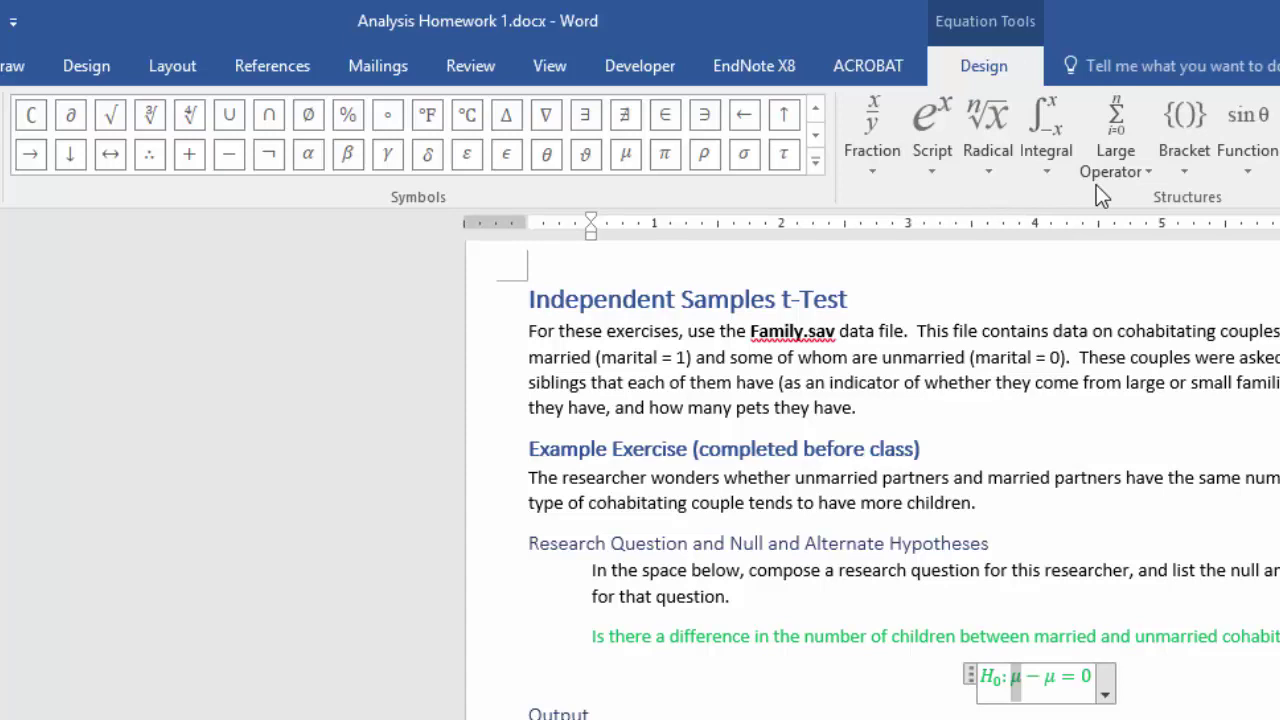
click(937, 167)
click(1052, 280)
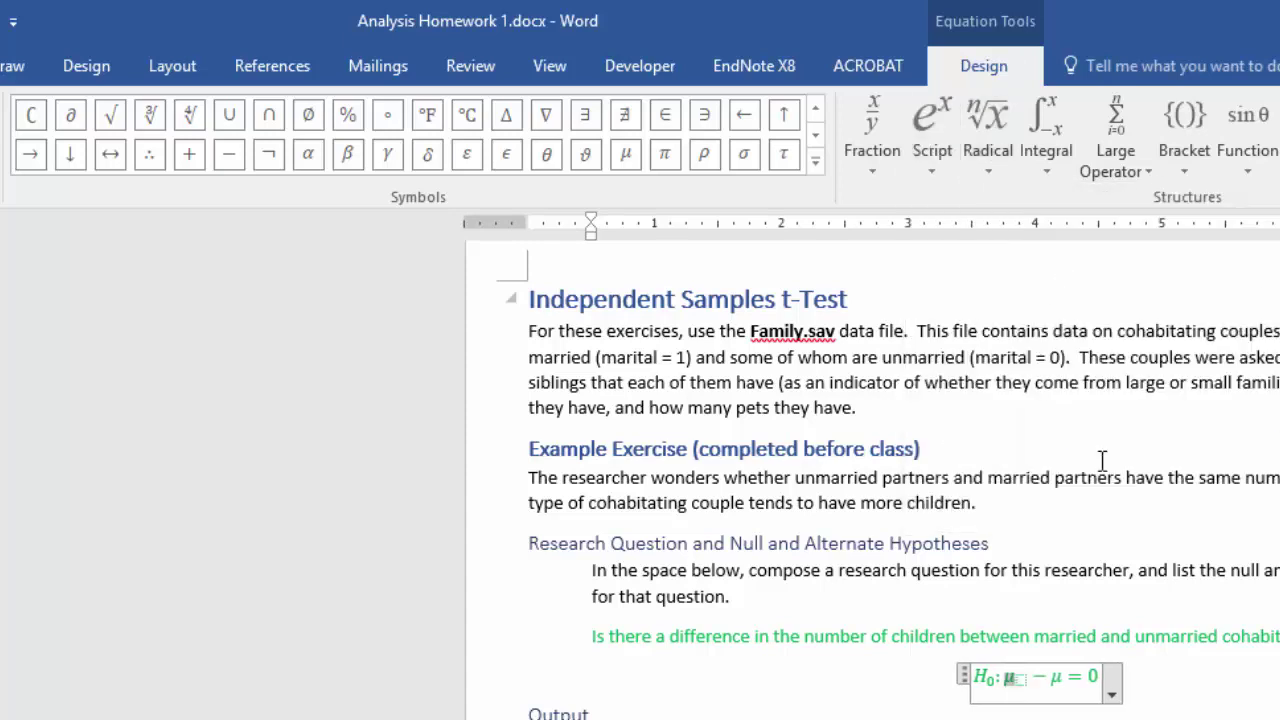
click(1020, 681)
text(1)
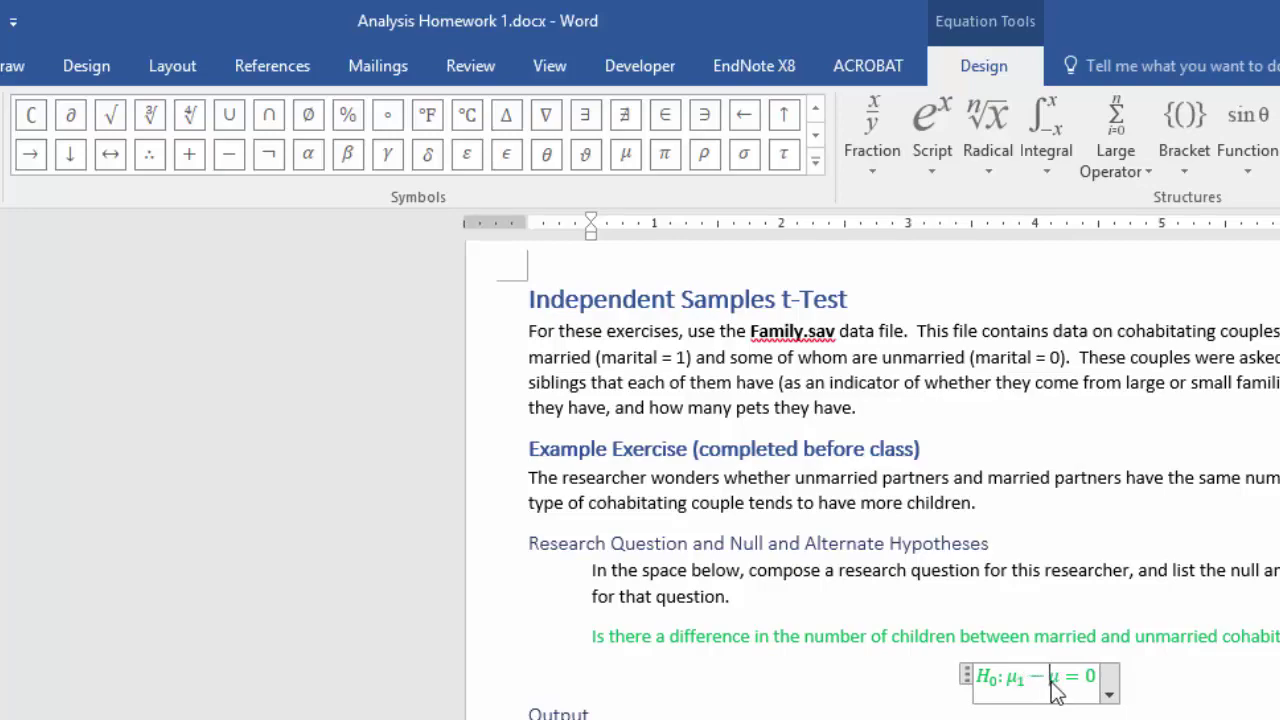
Give the second μ subscript 2, completing H0: μ1 − μ2 = 0, and select the equation.
drag(1049, 678, 1060, 681)
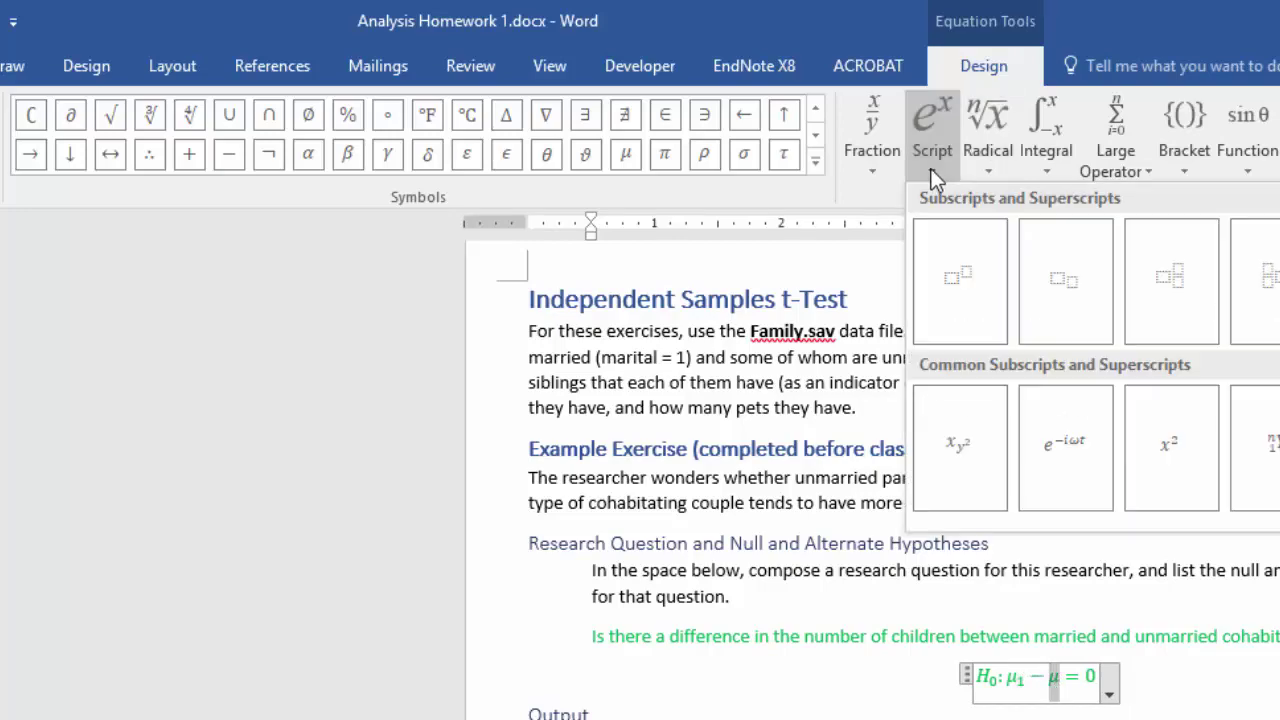
click(1000, 262)
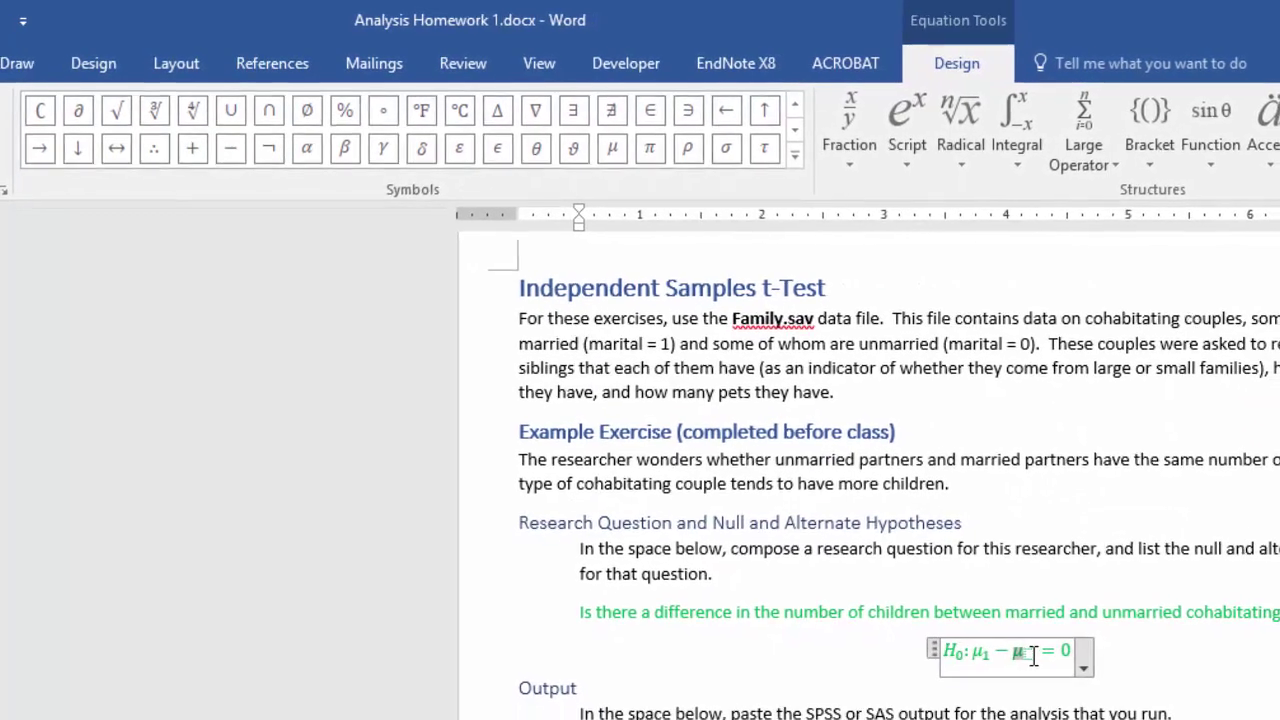
text(2)
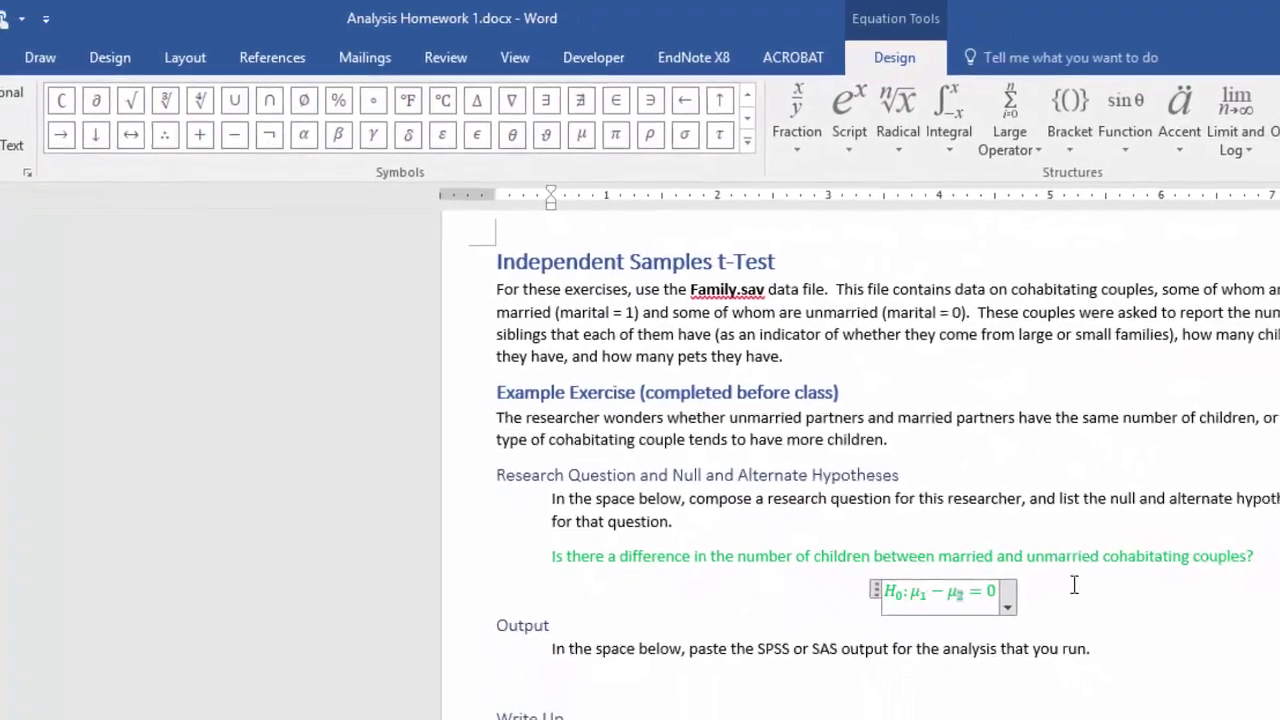
click(1074, 585)
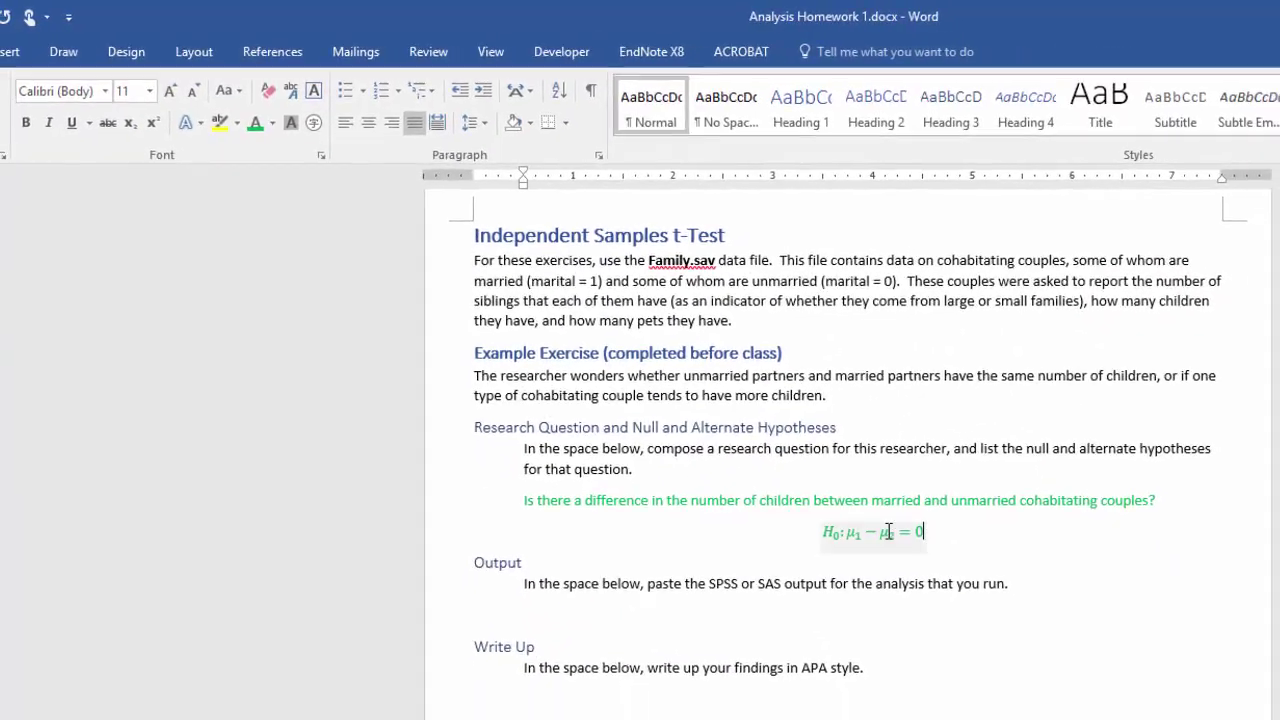
click(888, 532)
click(818, 533)
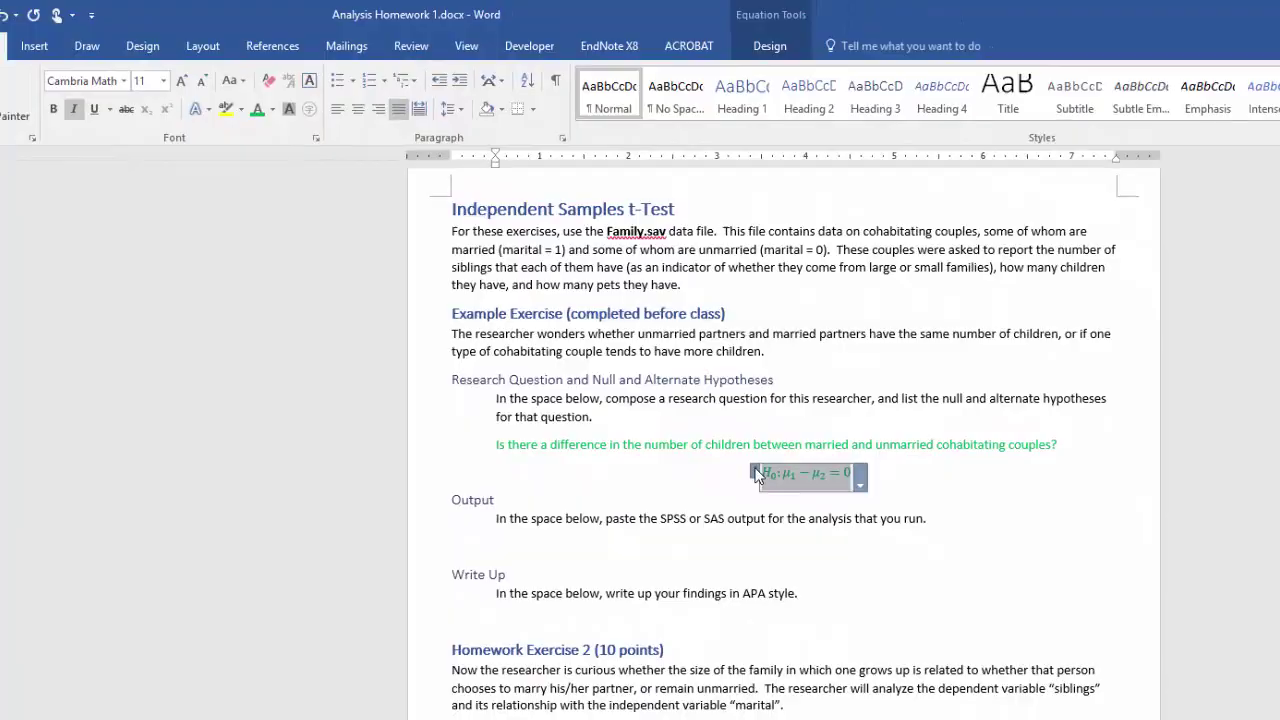
Paste a copy of H0 on a new line, change its subscript to 1 and = to ≠.
click(894, 471)
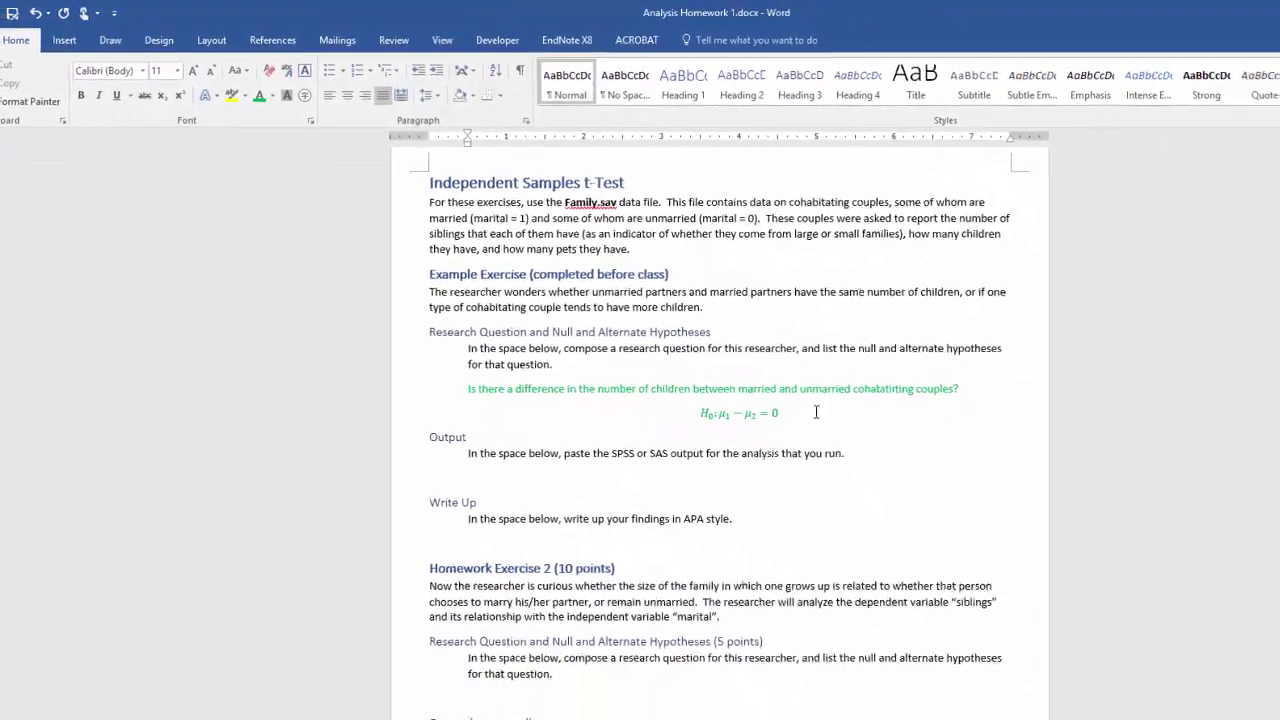
key(Return)
text(H0: μ1 − μ2 = 0)
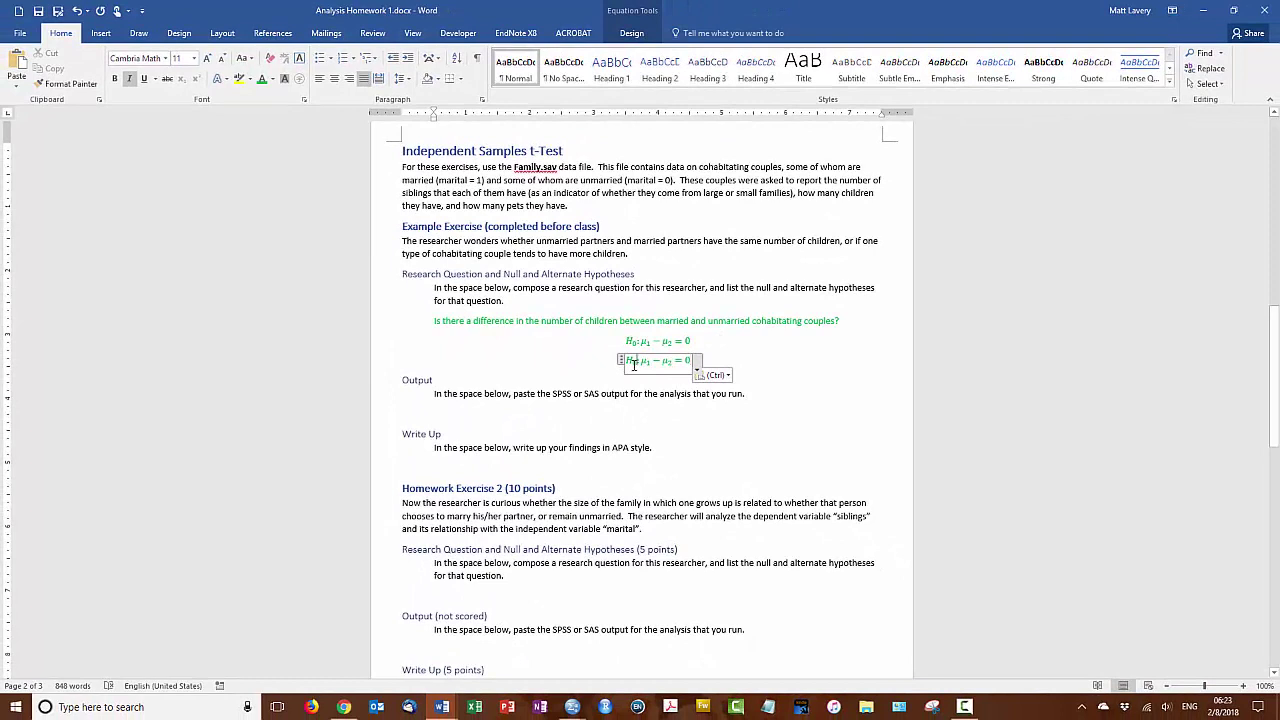
double_click(638, 366)
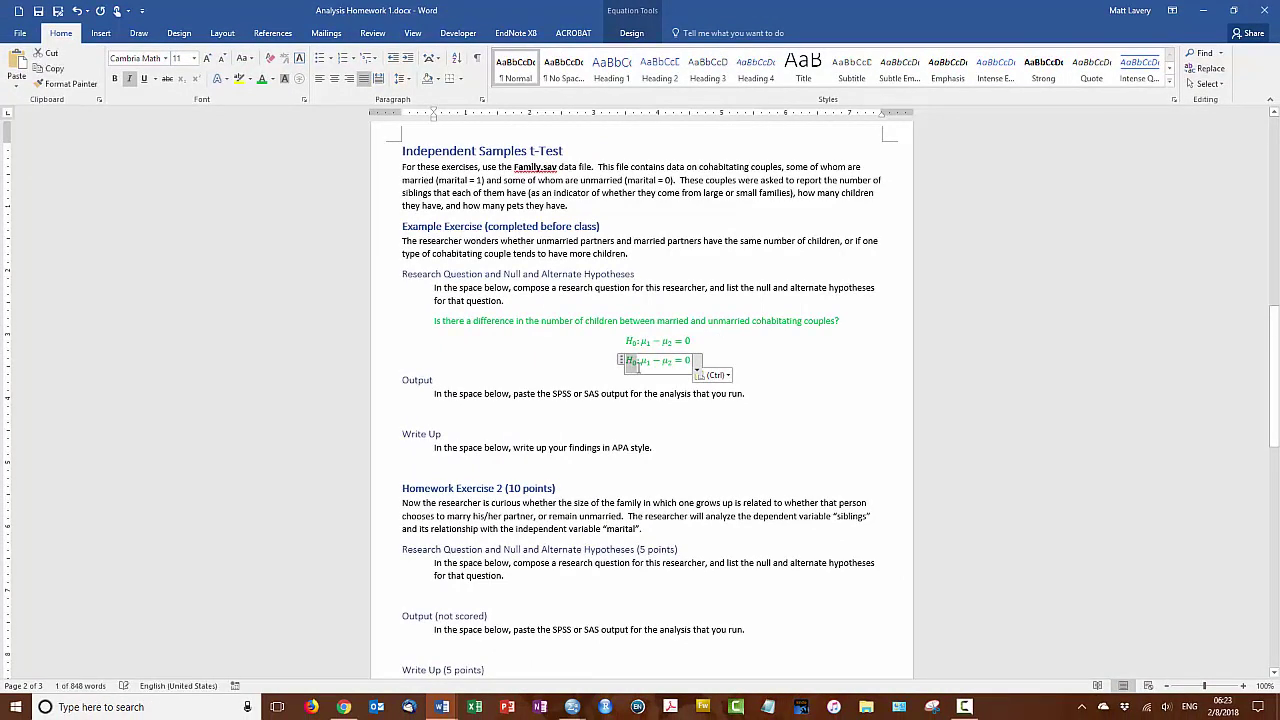
click(638, 367)
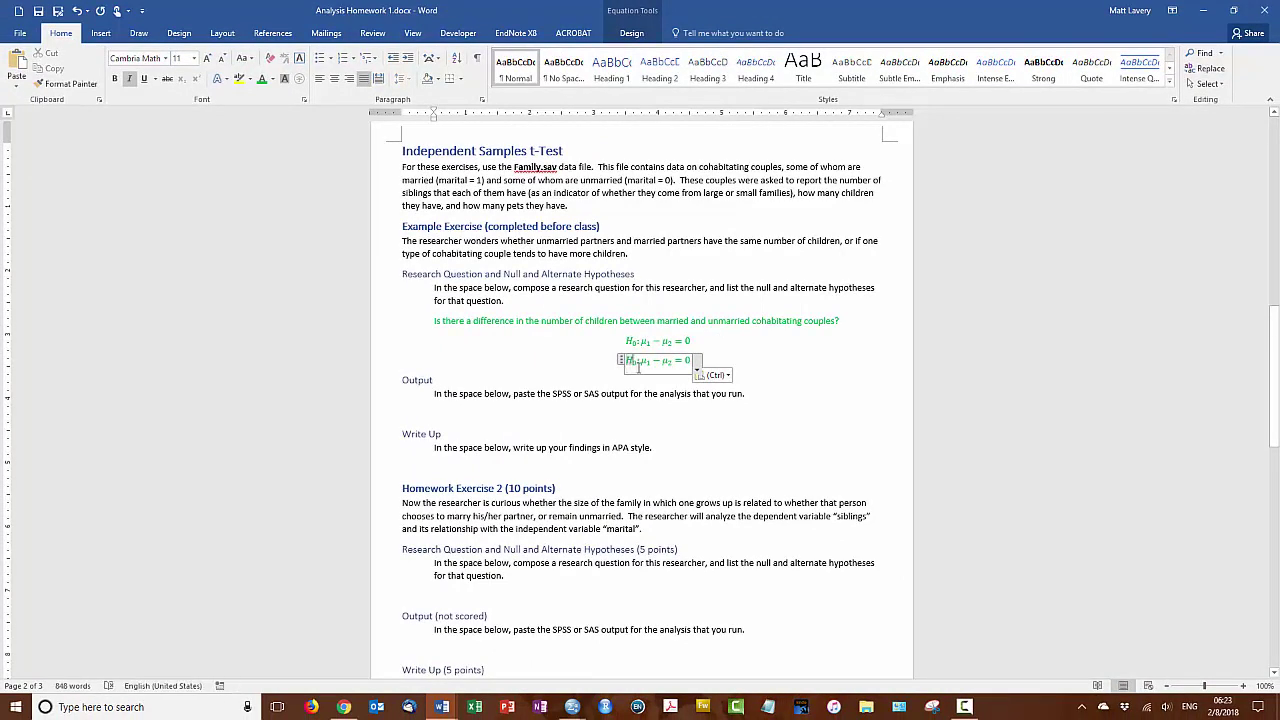
key(BackSpace)
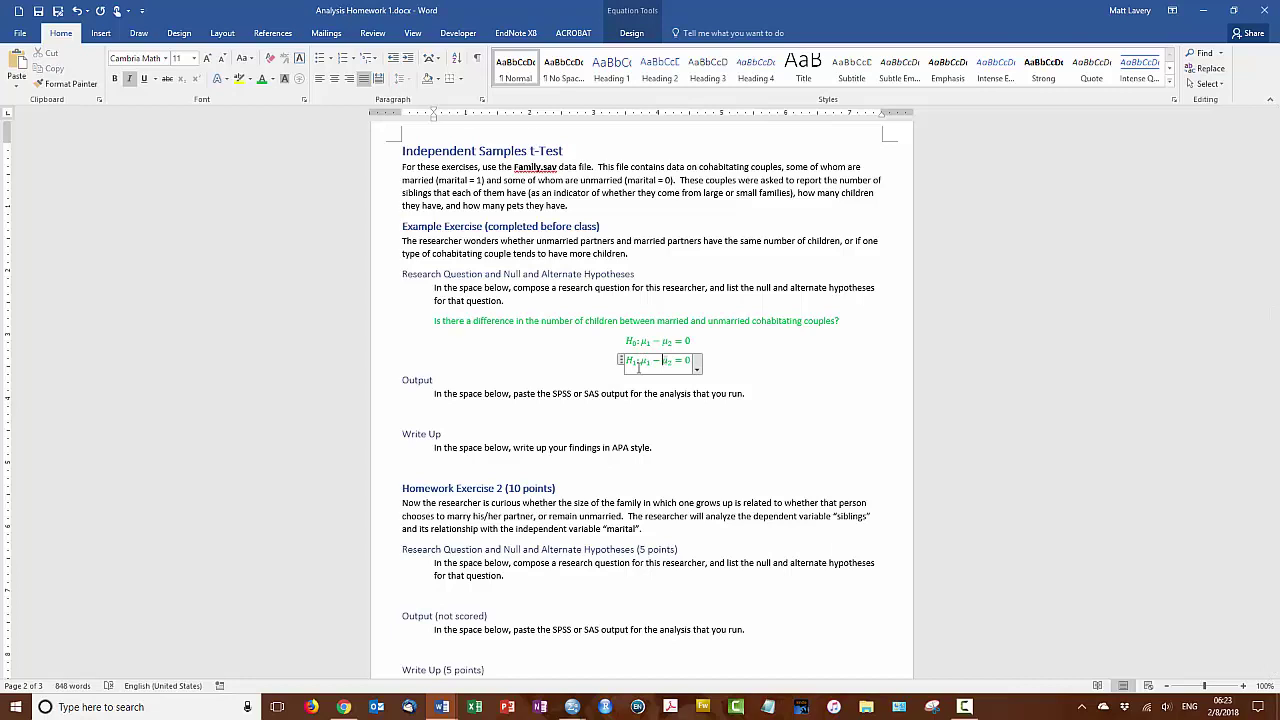
key(shift+Left)
key(shift+Left)
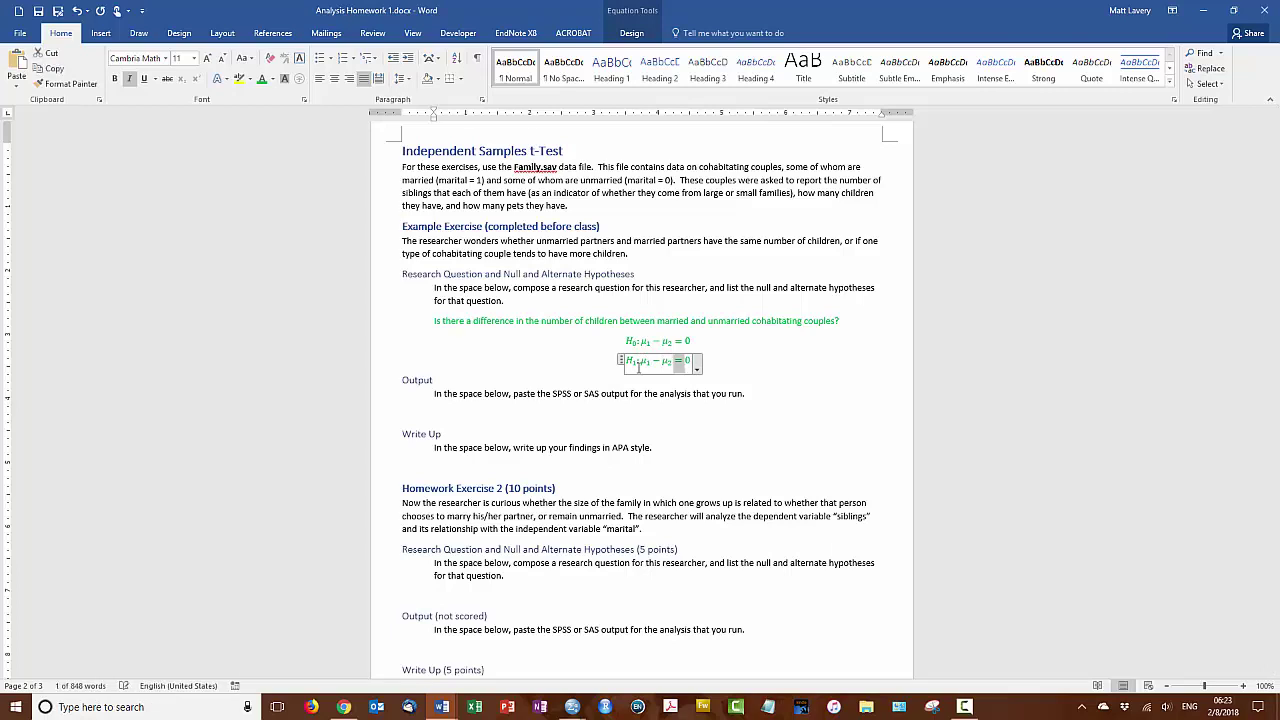
click(640, 34)
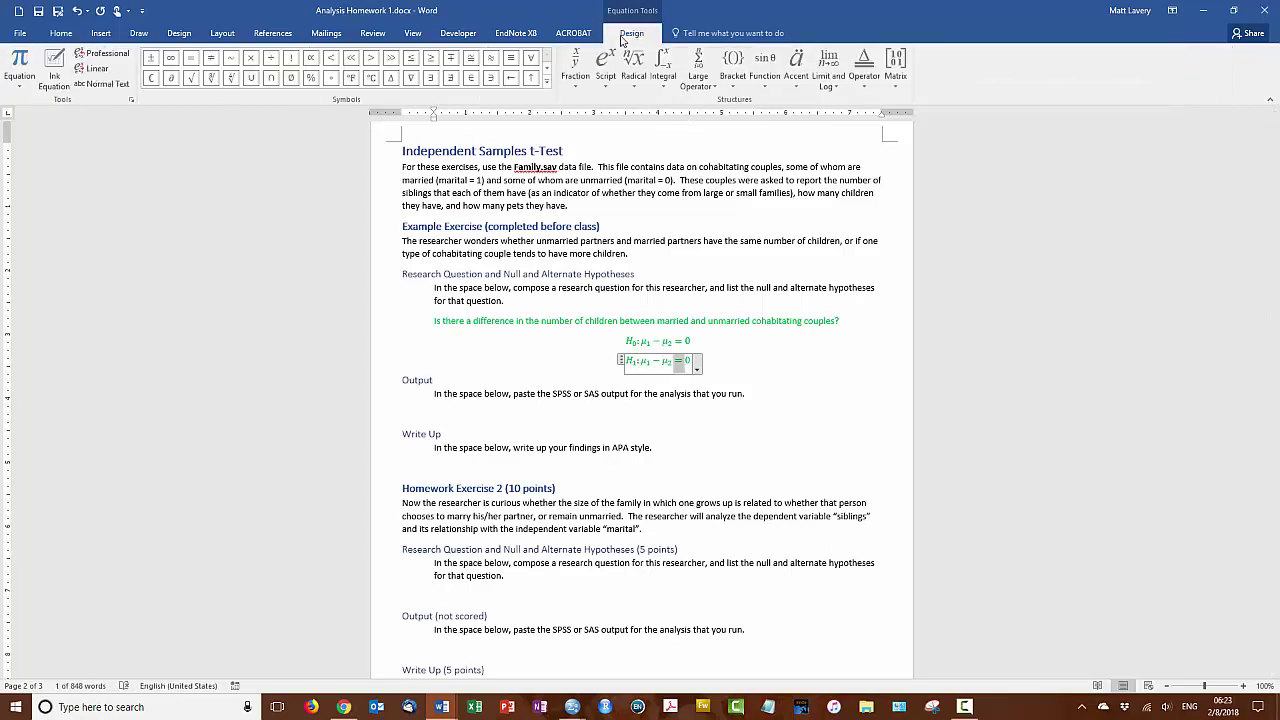
click(211, 58)
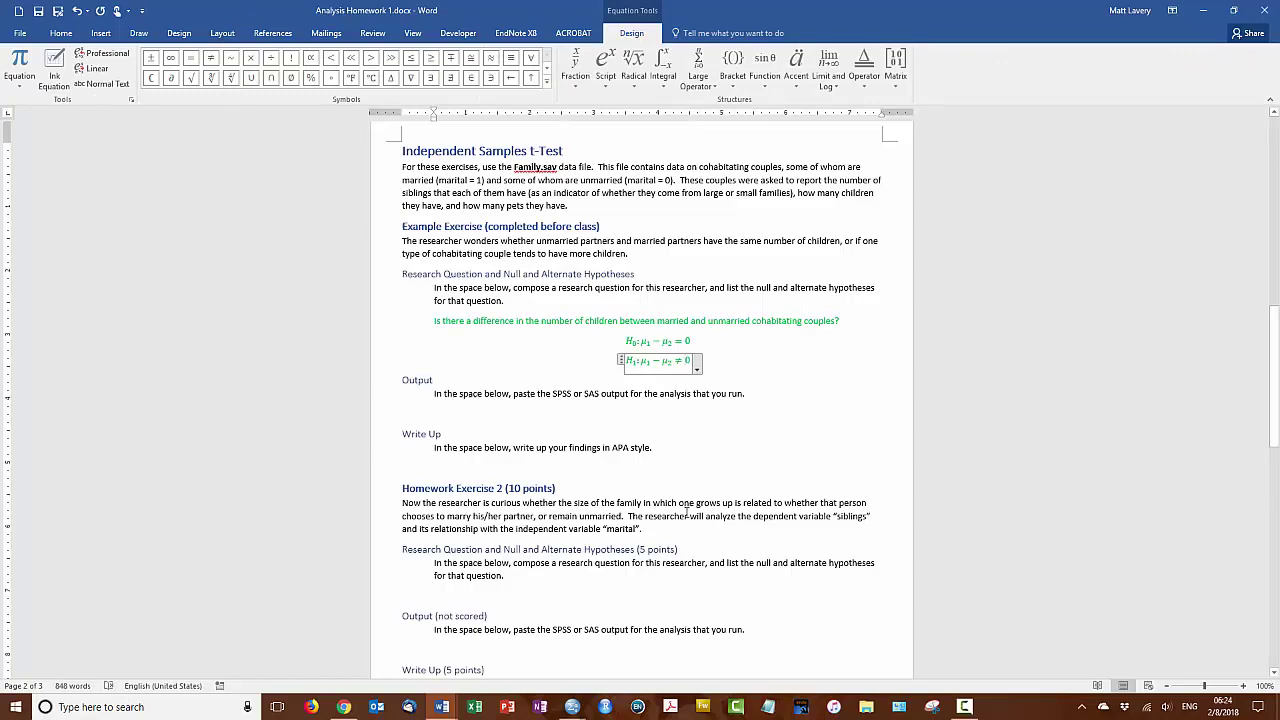
Snap Word to the right half and open Analyze > Compare Means > Independent-Samples T Test in SPSS.
click(750, 360)
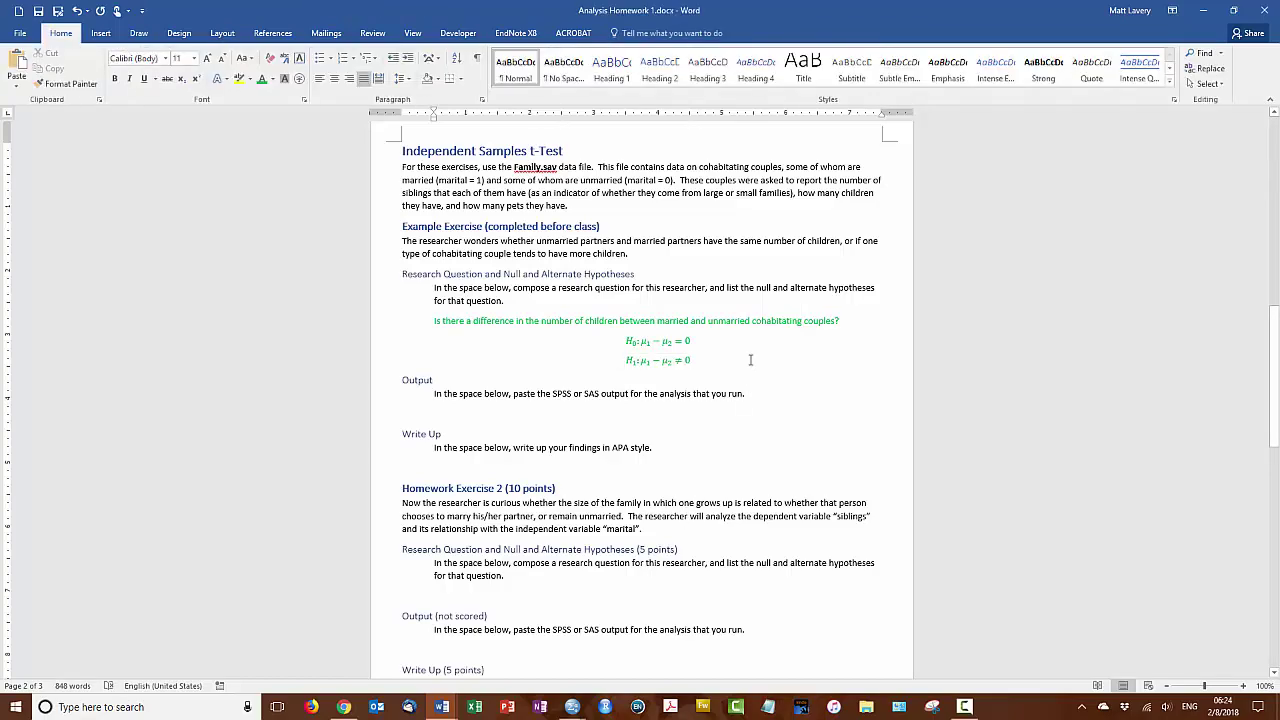
drag(637, 12, 1278, 250)
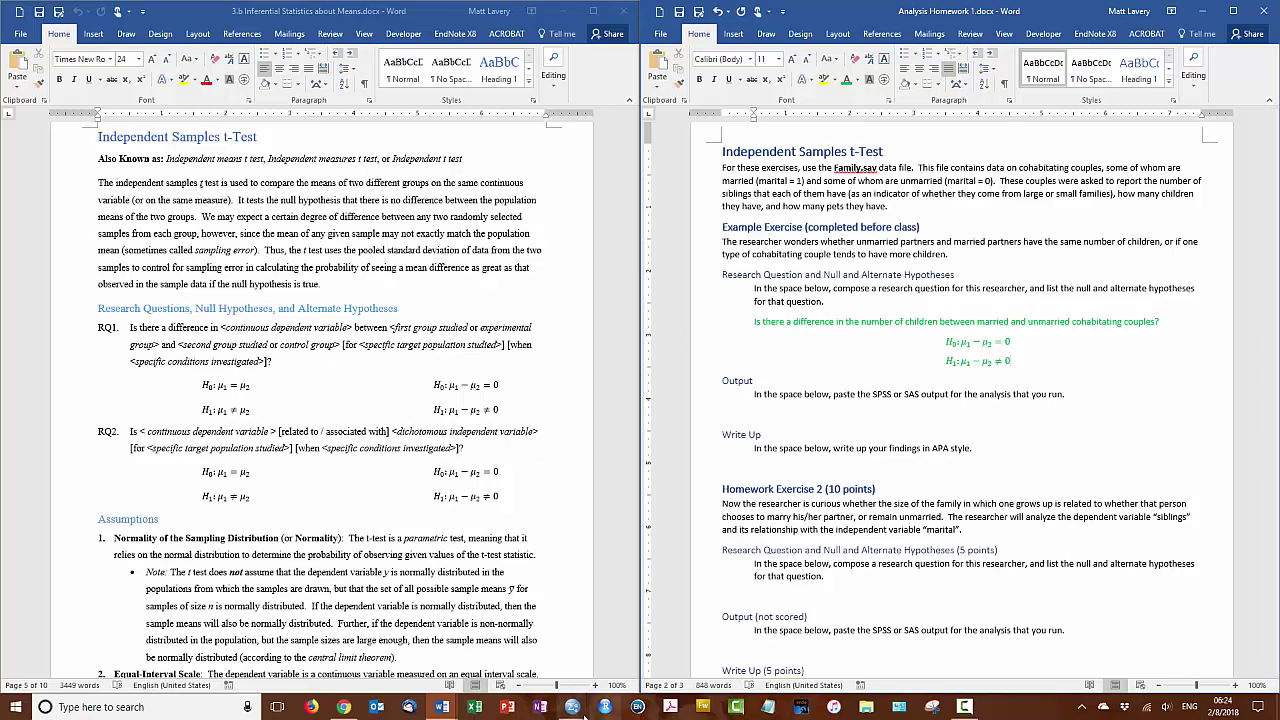
mouse_move(575, 712)
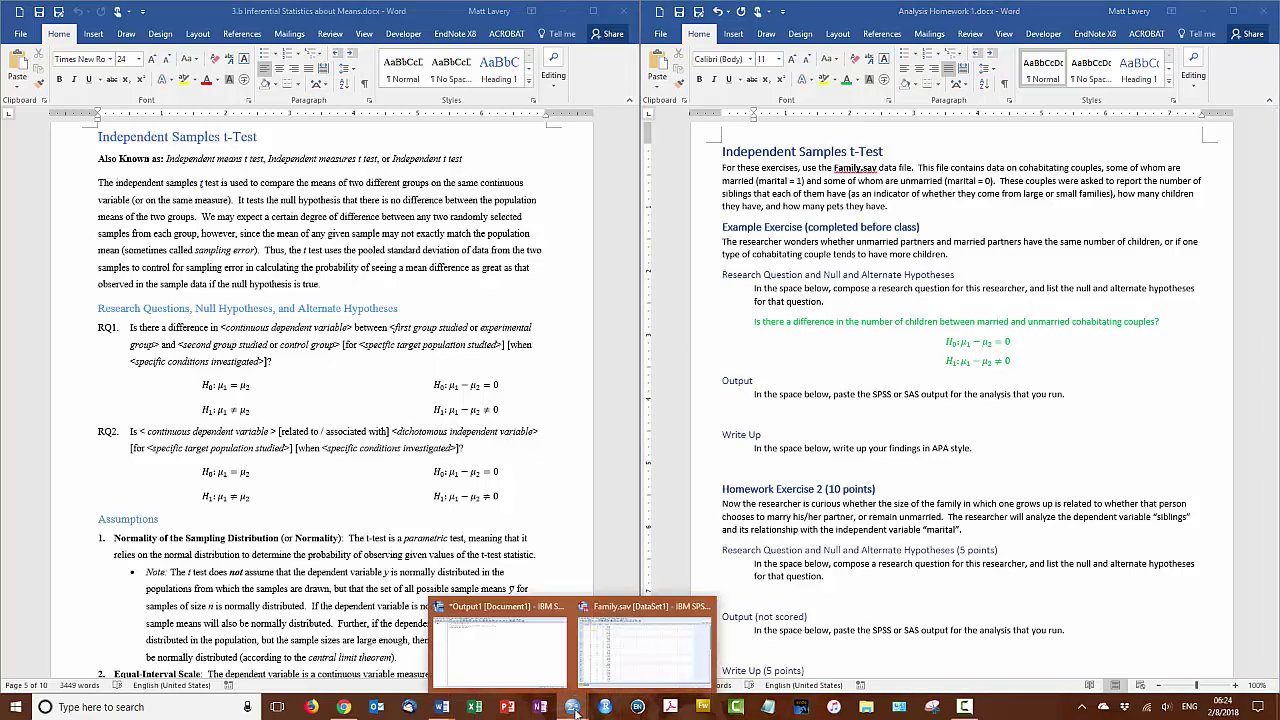
click(655, 660)
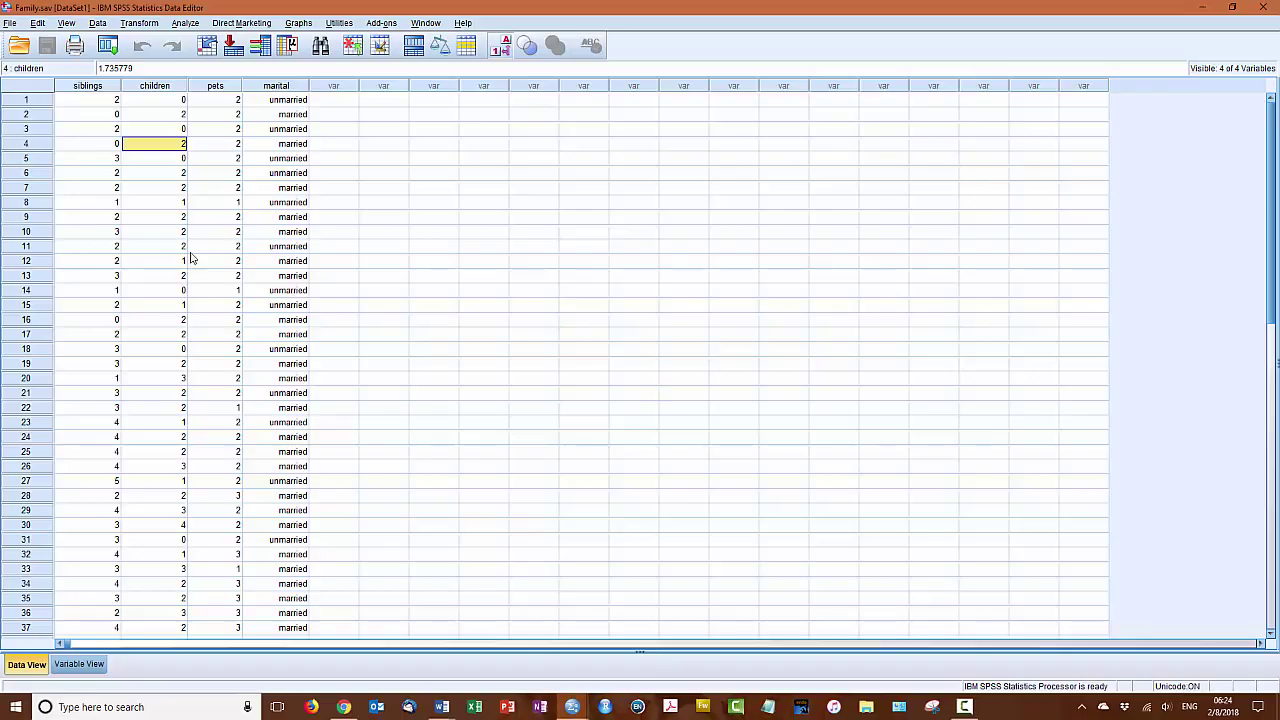
click(189, 23)
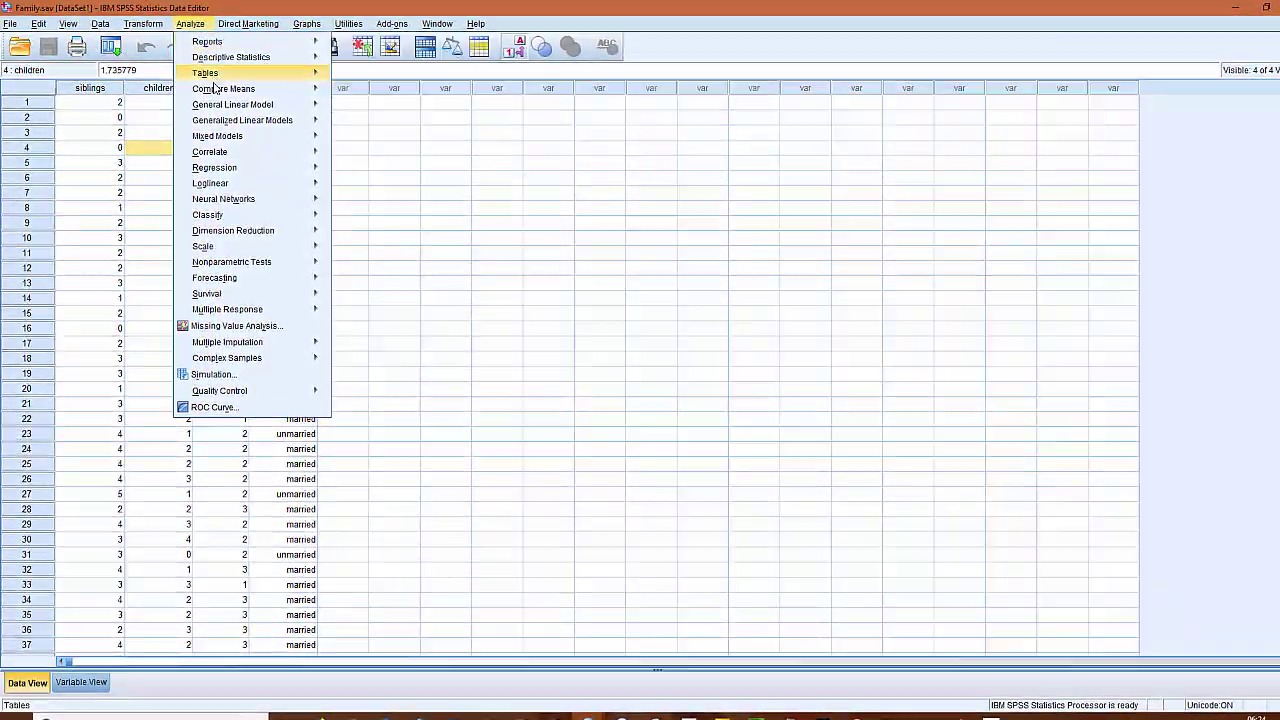
mouse_move(207, 87)
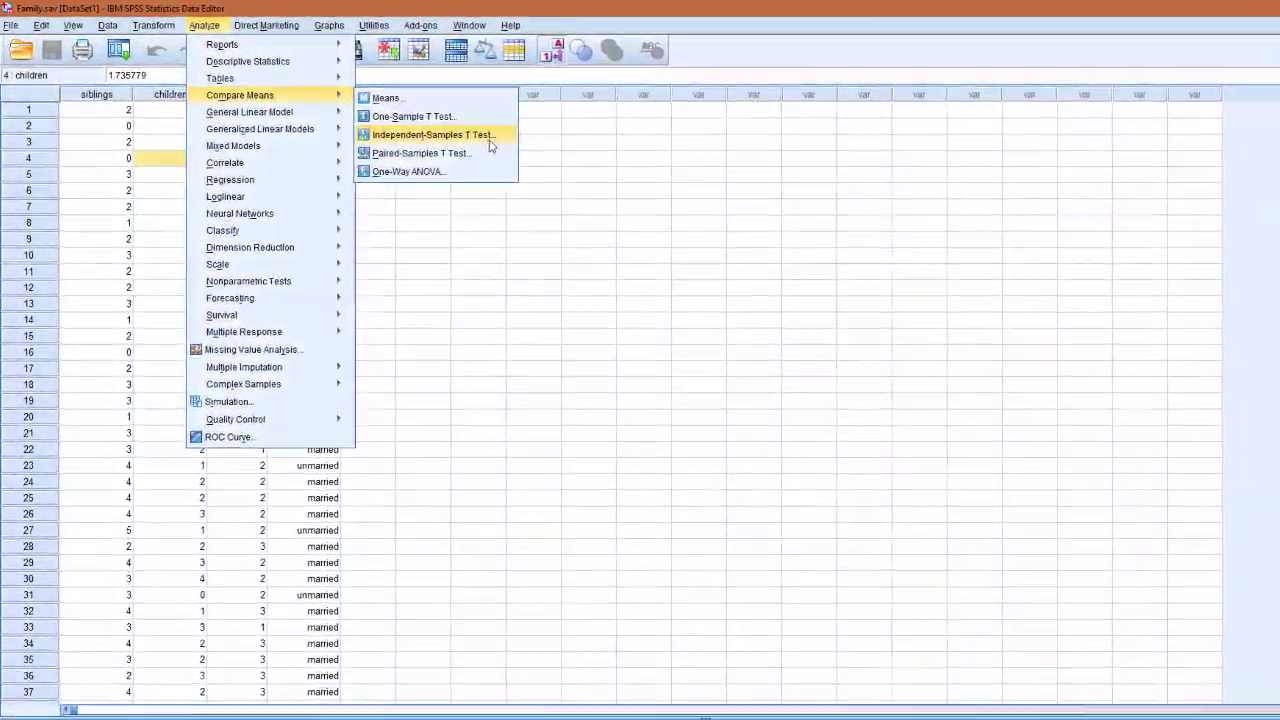
click(494, 145)
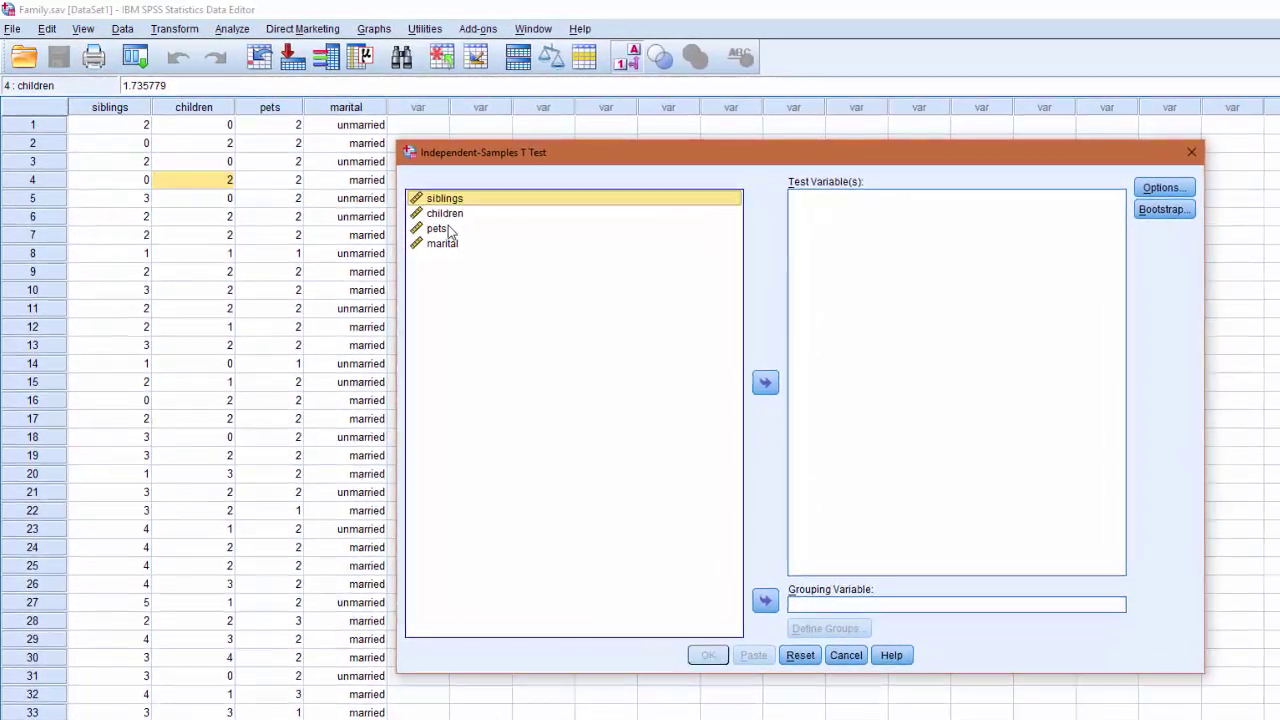
Test children grouped by marital with group codes 0 and 1, and run the t-test.
click(447, 215)
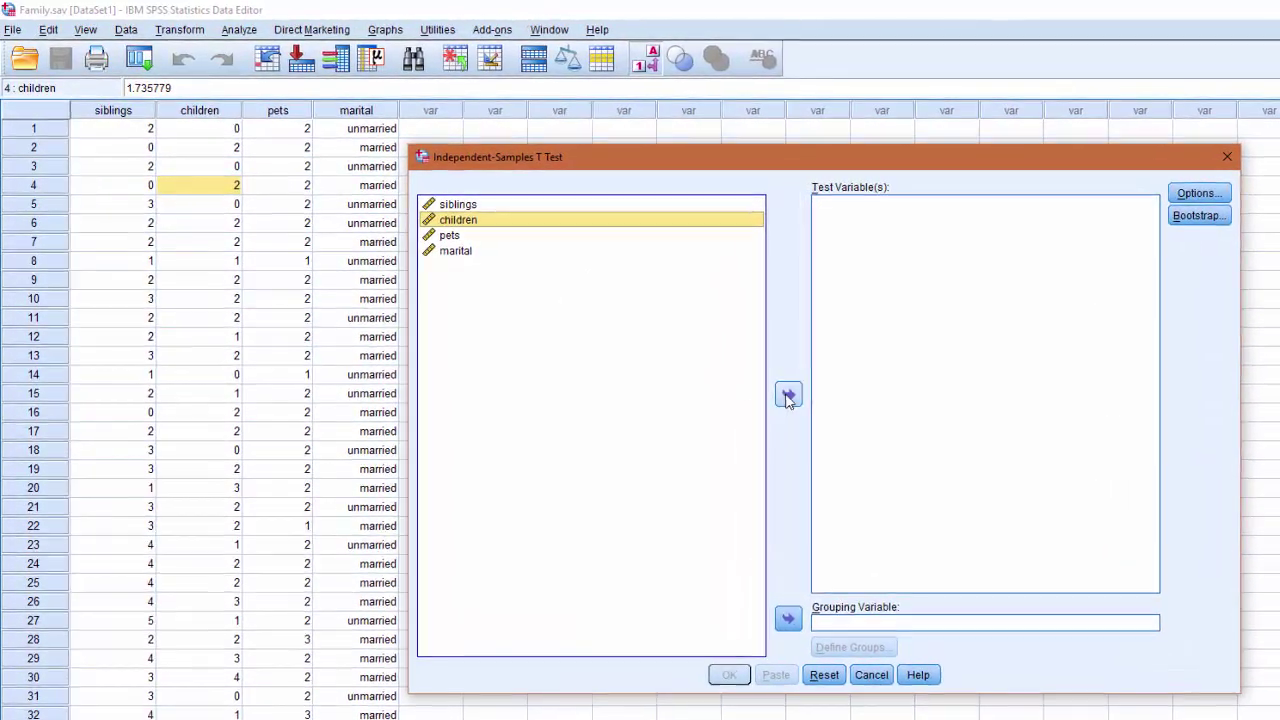
click(771, 385)
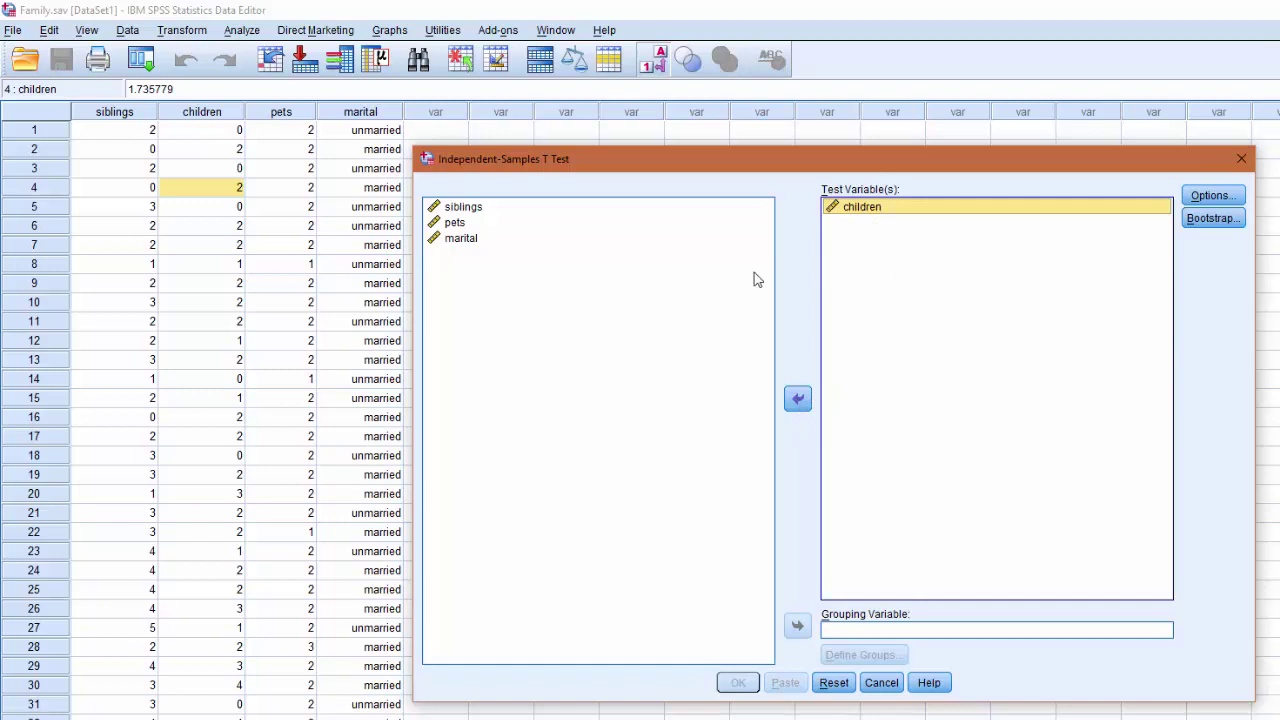
click(463, 241)
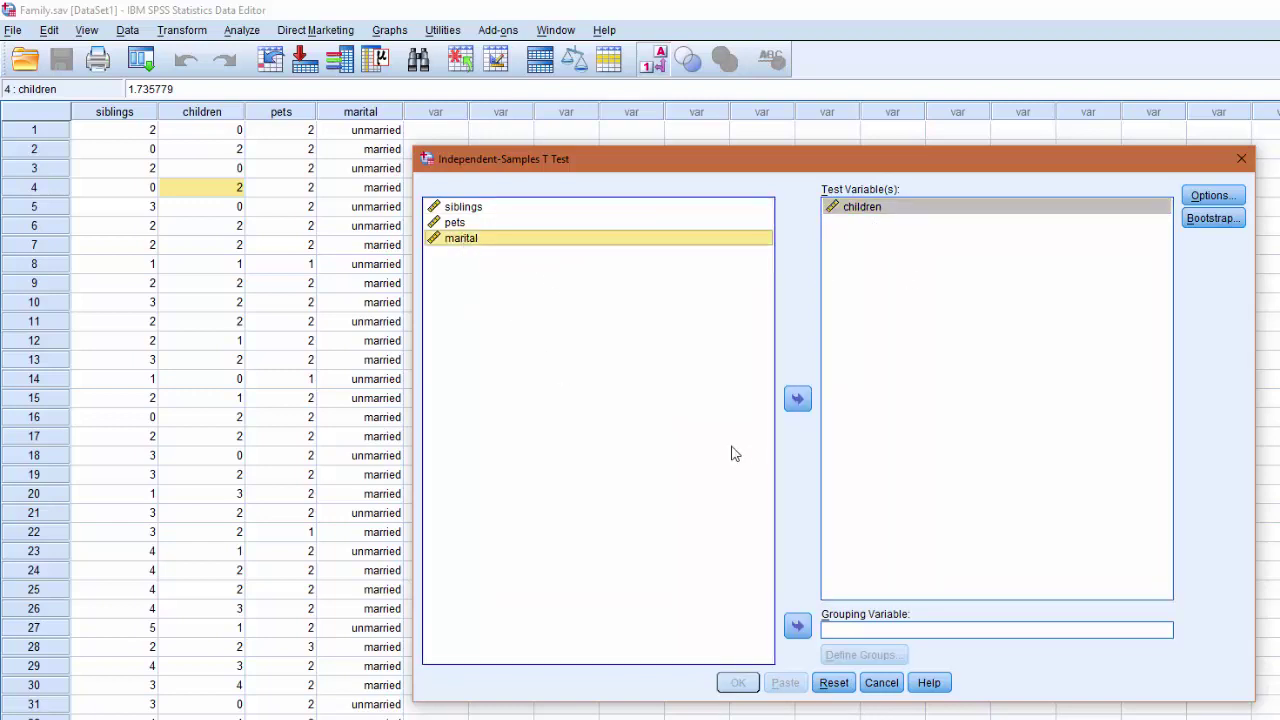
click(798, 627)
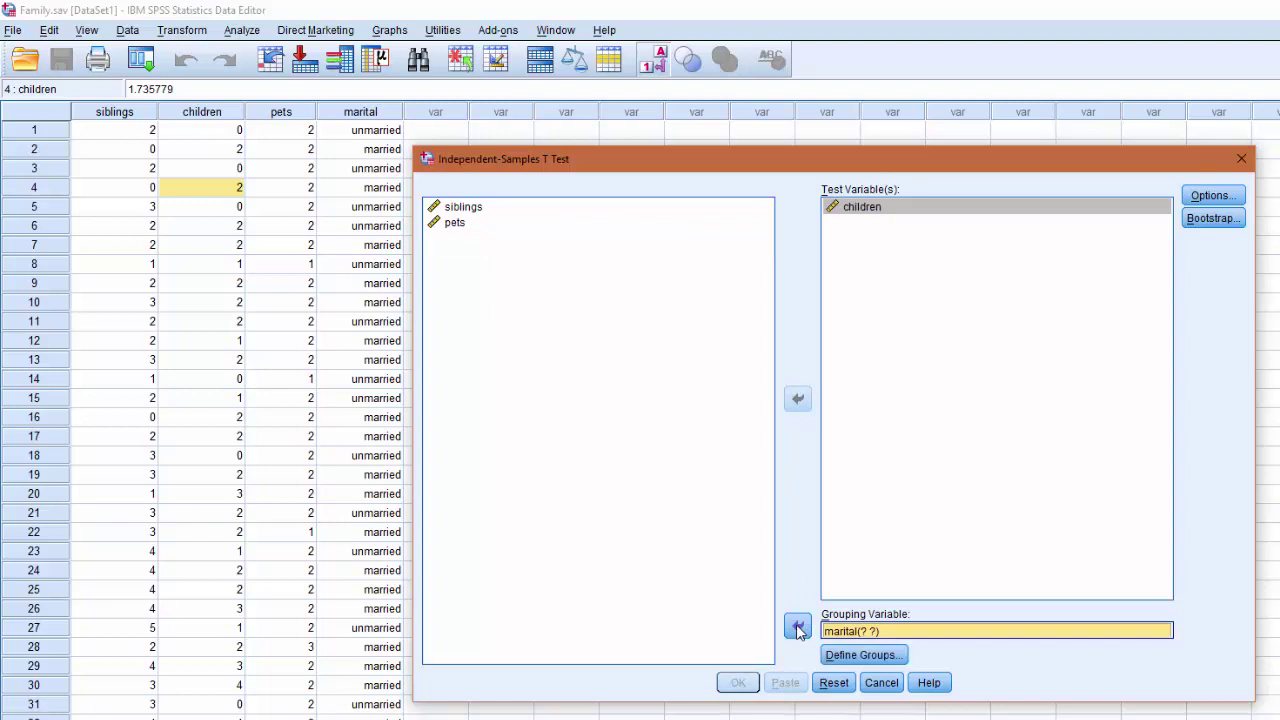
click(862, 655)
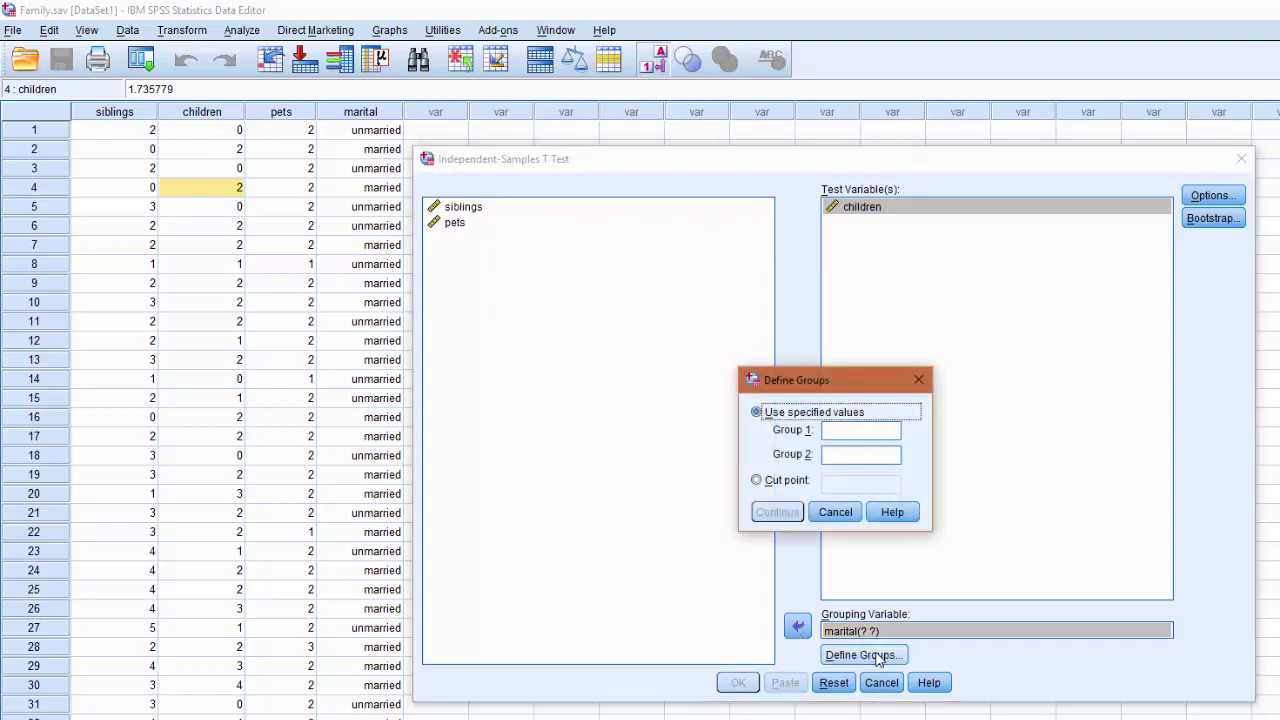
click(855, 431)
text(0)
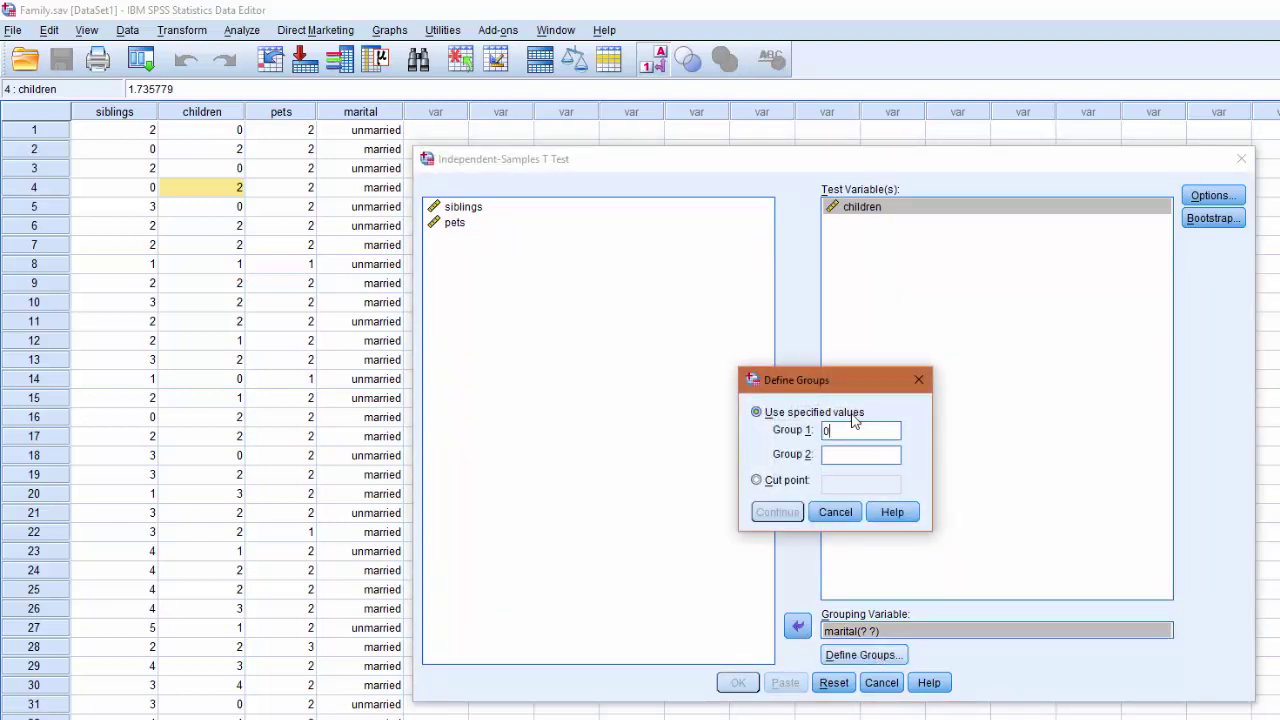
text(1)
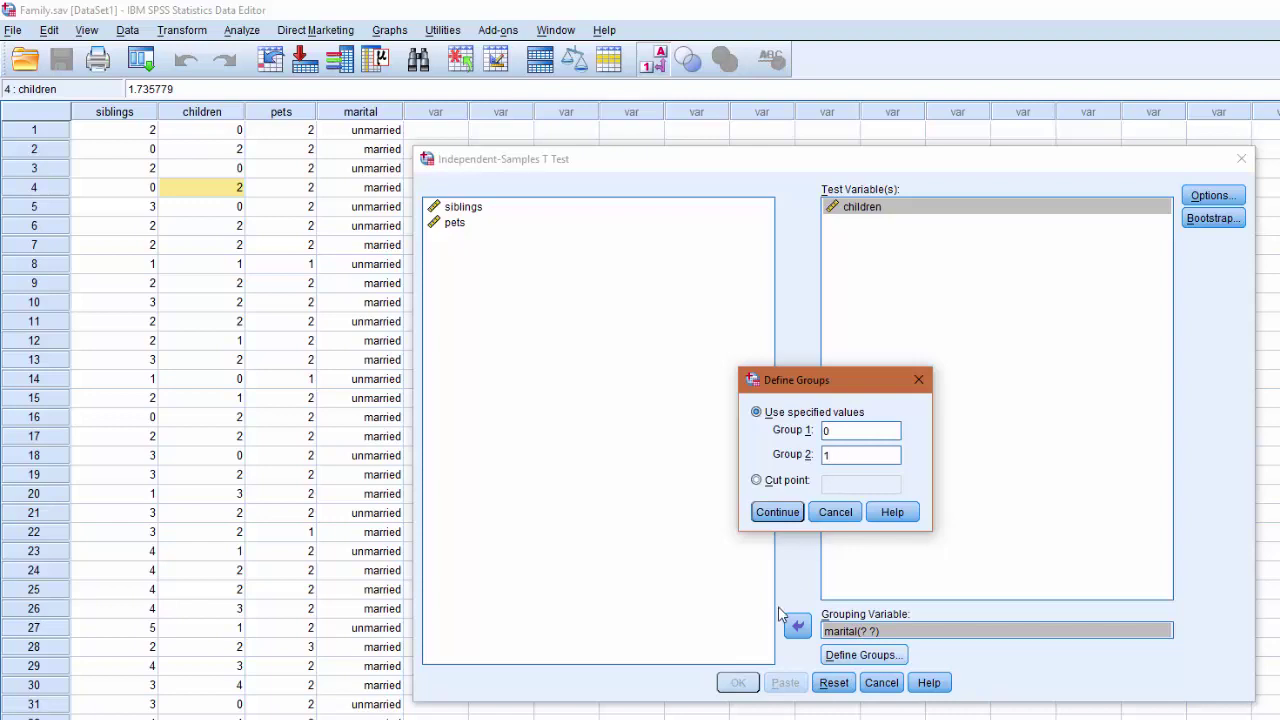
click(778, 513)
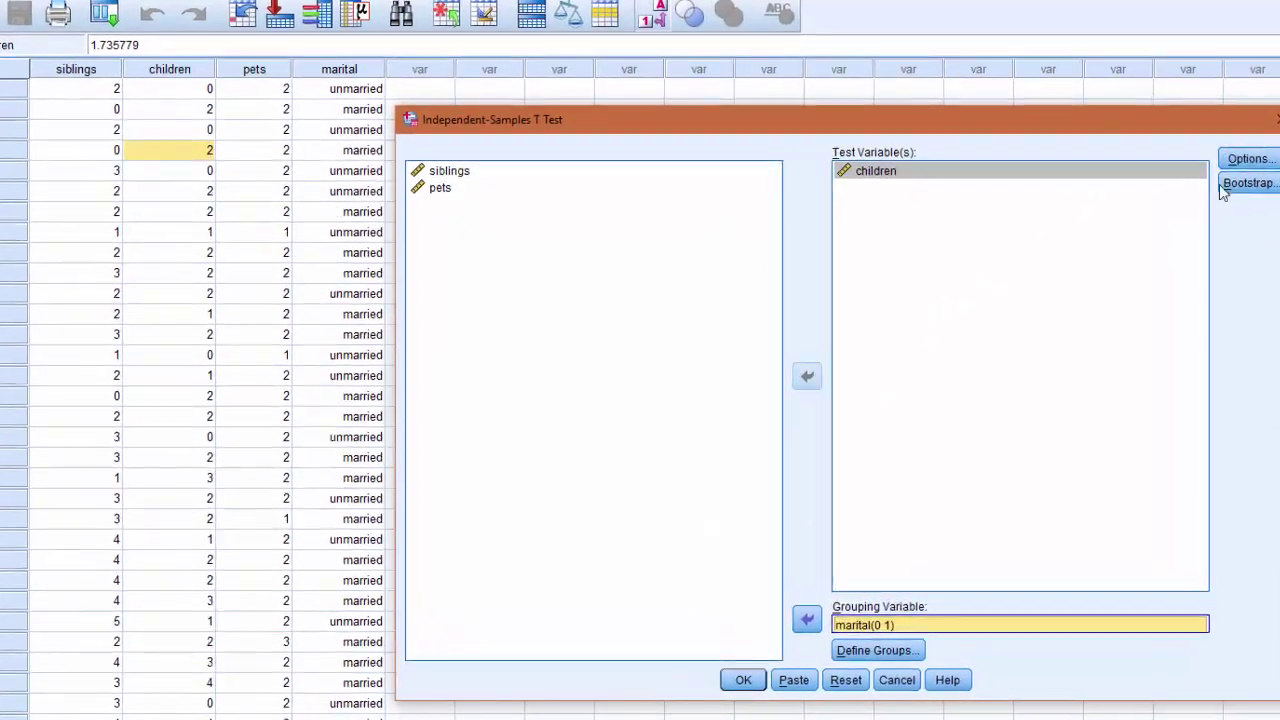
click(754, 676)
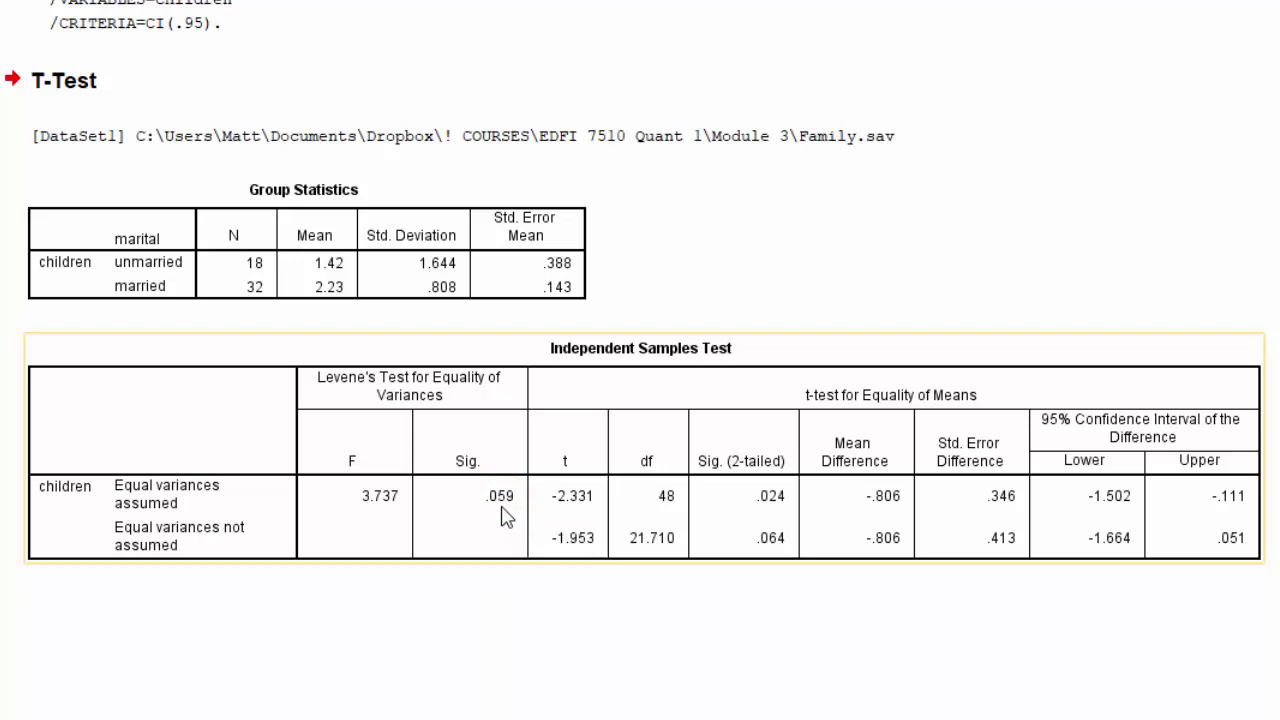
mouse_move(8, 496)
mouse_down()
mouse_move(55, 494)
mouse_move(72, 517)
mouse_up()
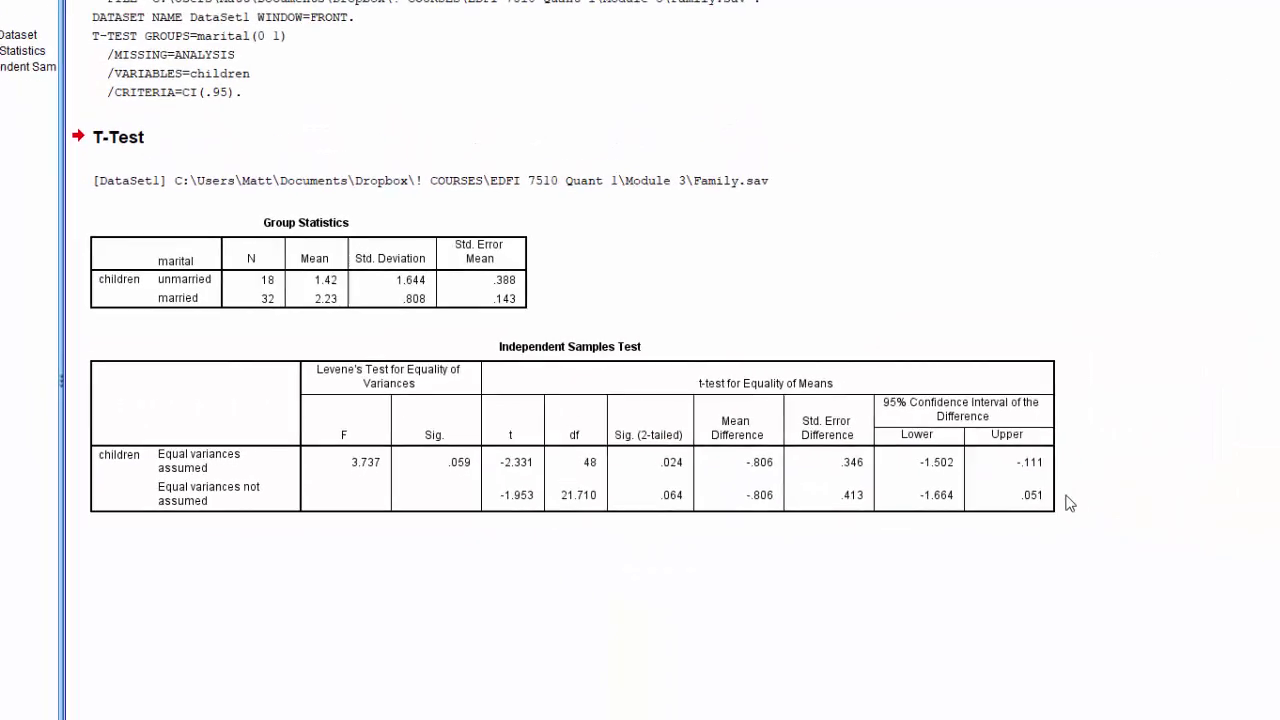
Snip the Group Statistics and Independent Samples Test tables and paste them under Output in the homework.
click(932, 707)
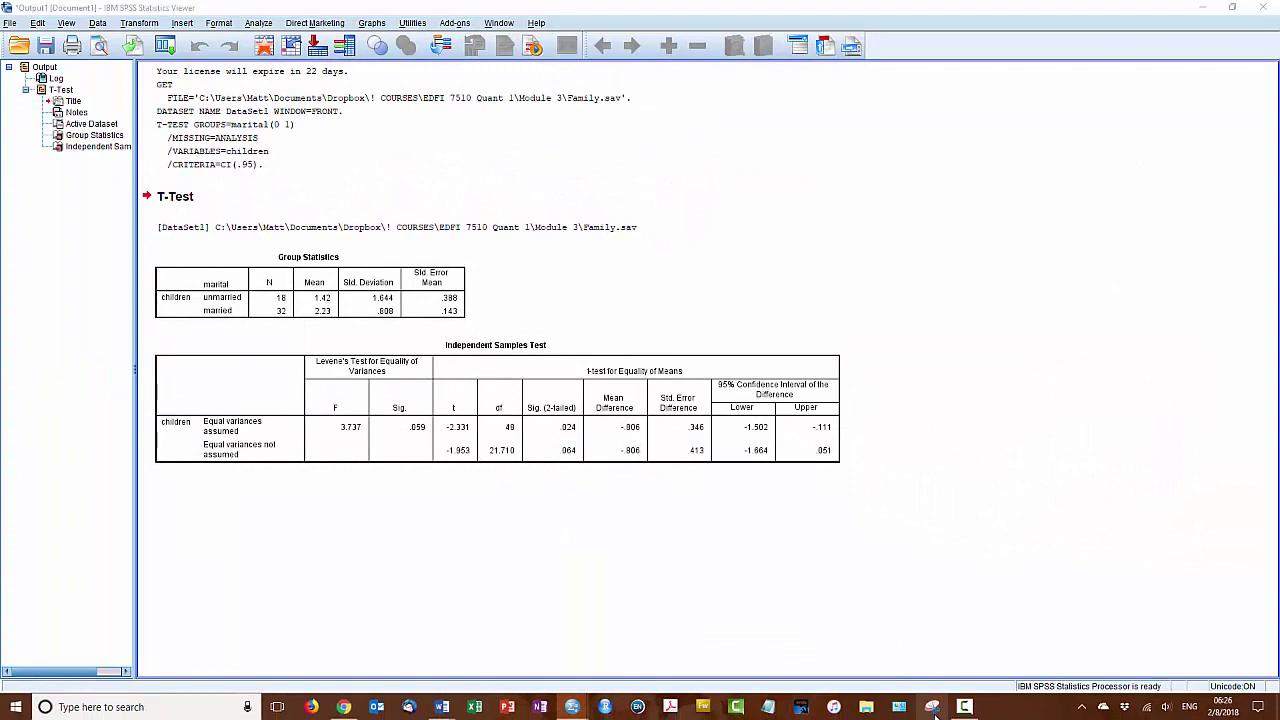
click(1005, 540)
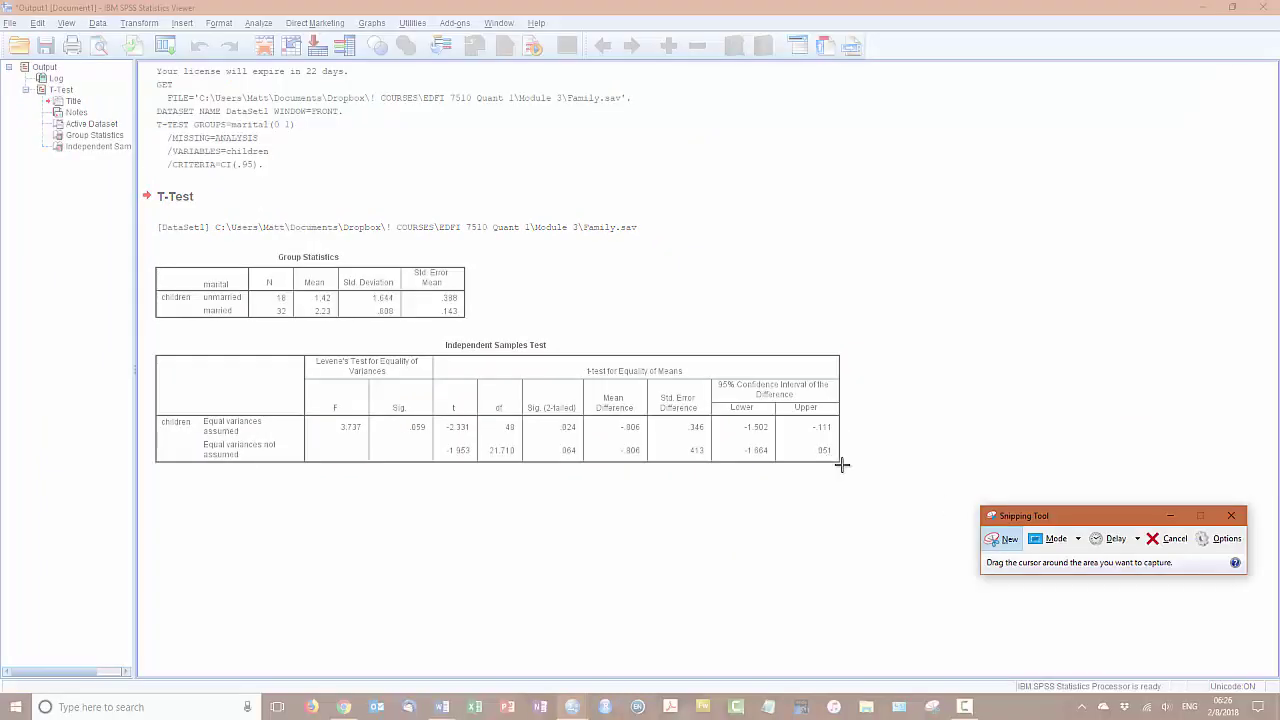
drag(842, 463, 148, 241)
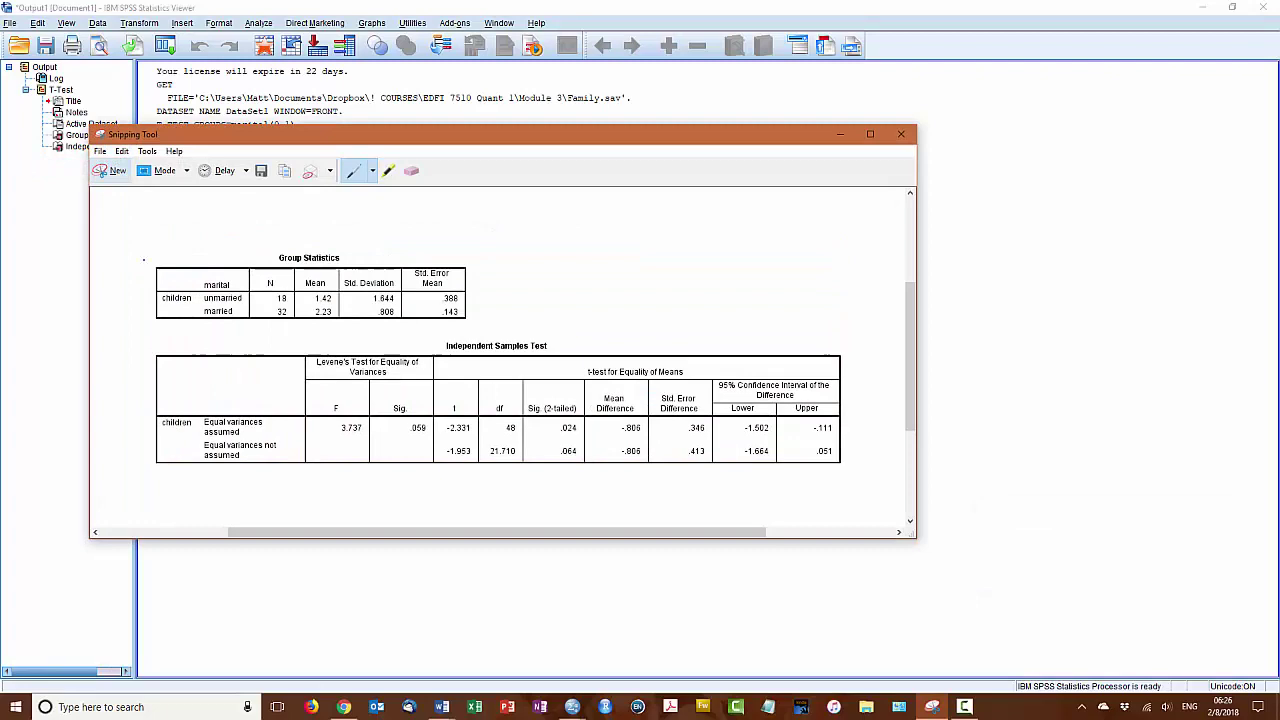
key(alt+Tab)
click(945, 437)
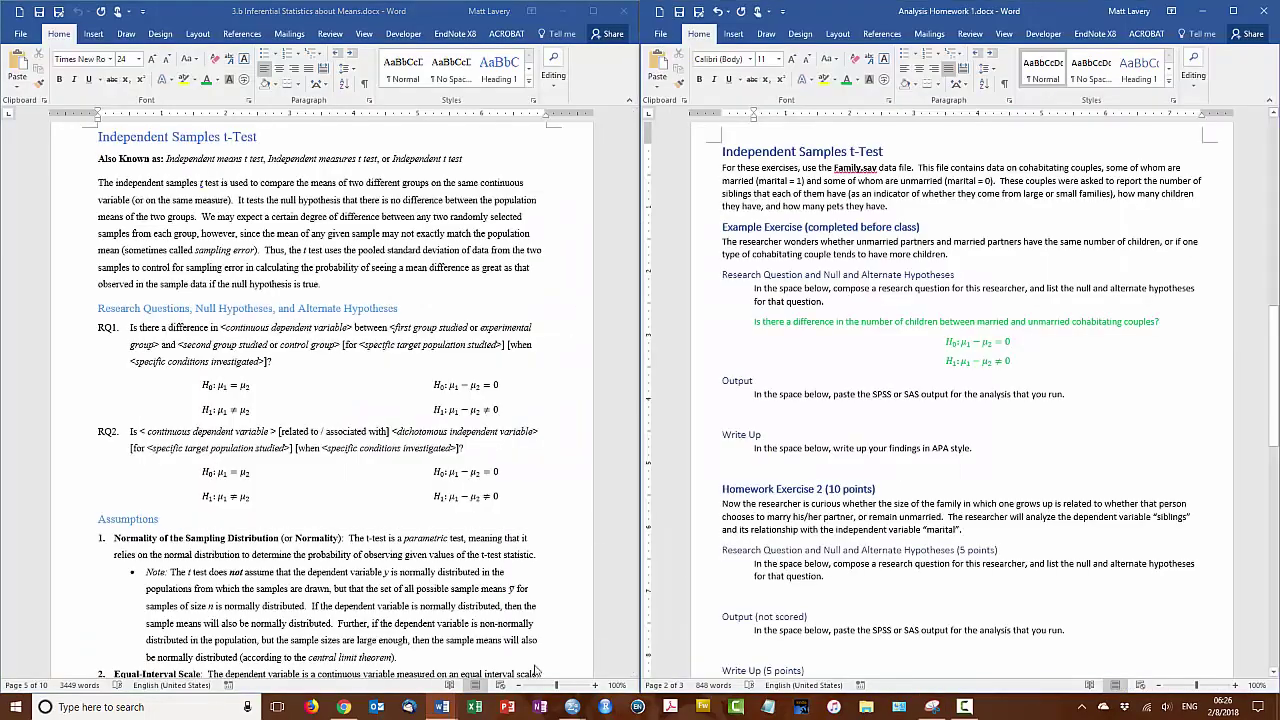
key(ctrl+v)
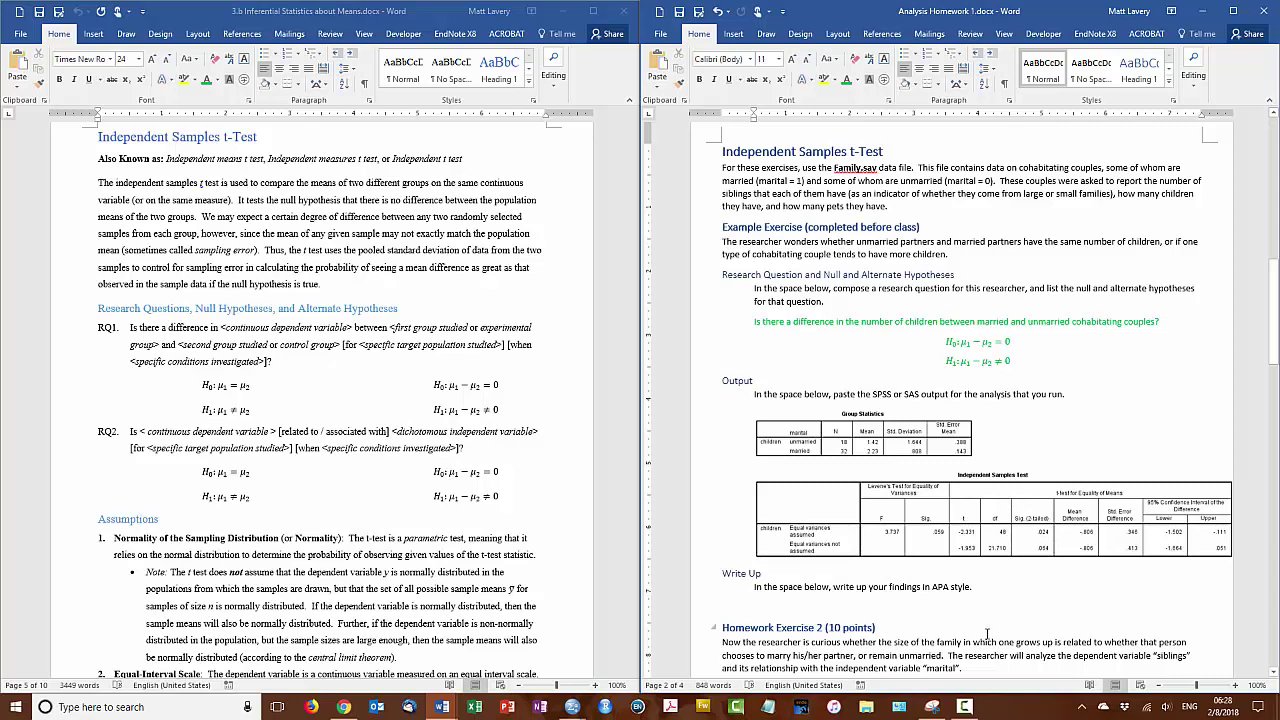
Scroll down the homework to view the pasted results: t = −2.331, df 48, Sig. .024.
scroll(1020, 560, down, 5)
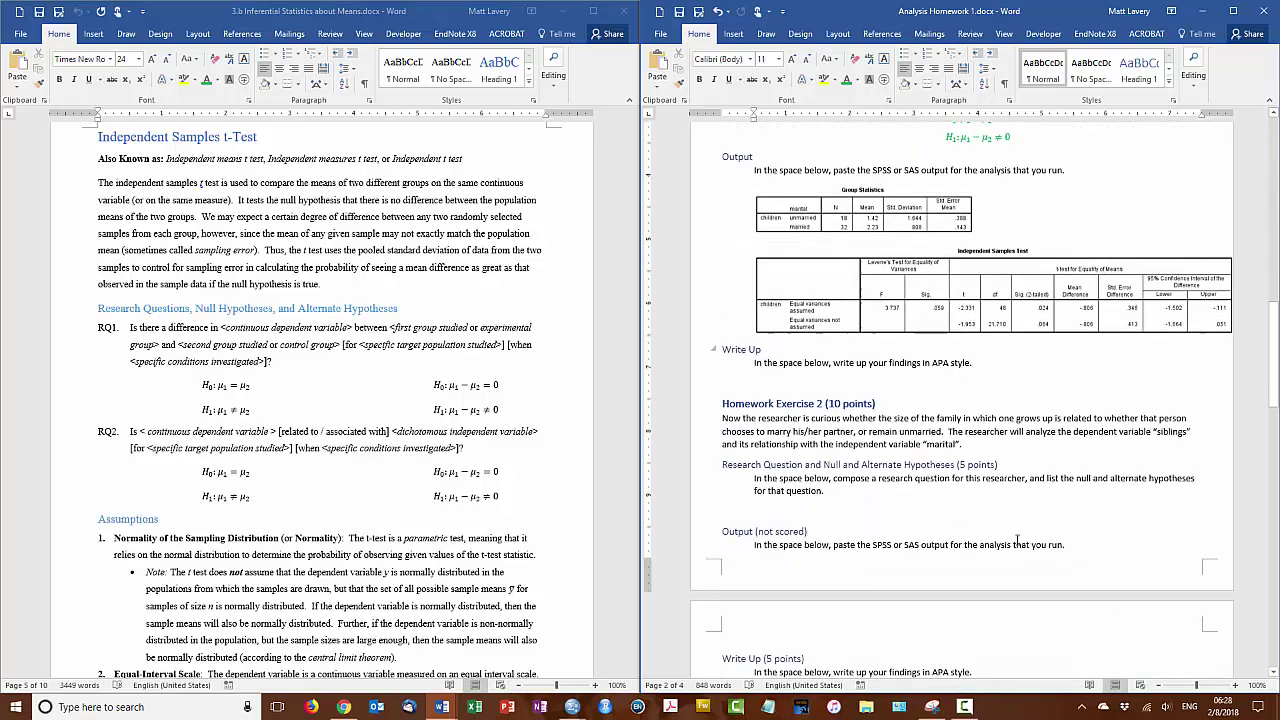
scroll(1018, 540, down, 1)
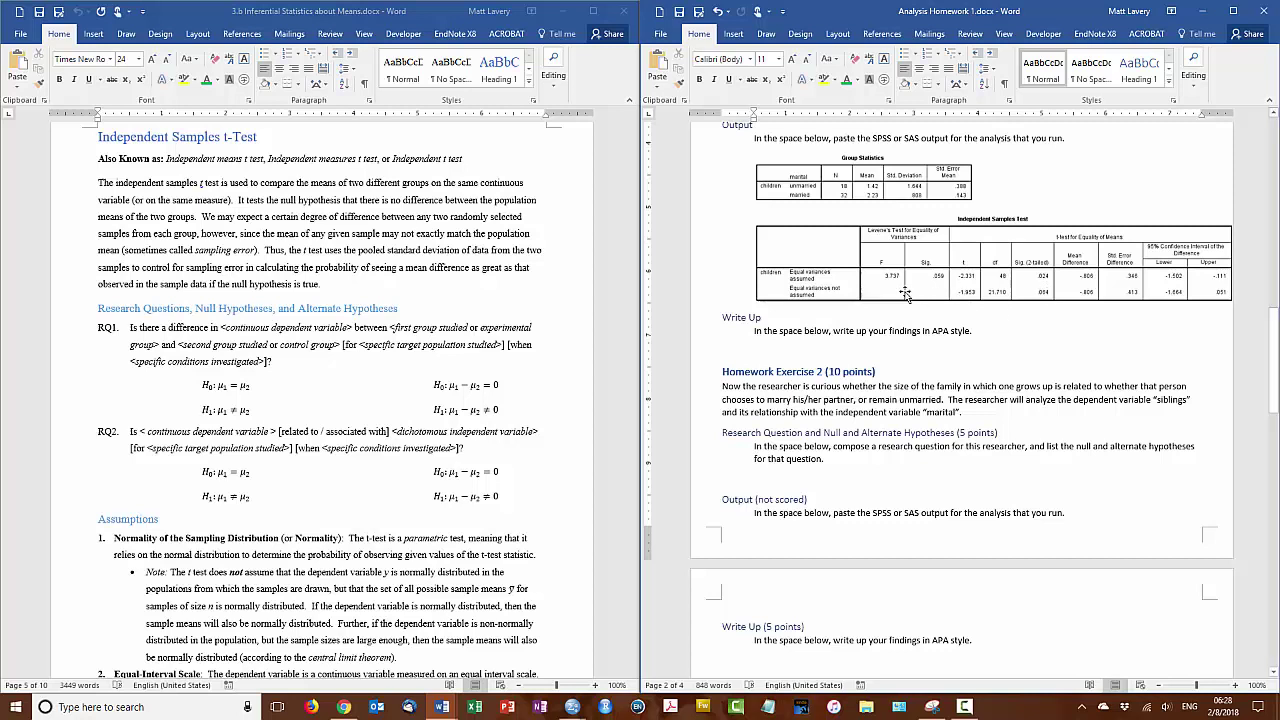
Place the cursor on the empty Write Up line and scroll the notes to Writing Up Results, page 7.
click(708, 353)
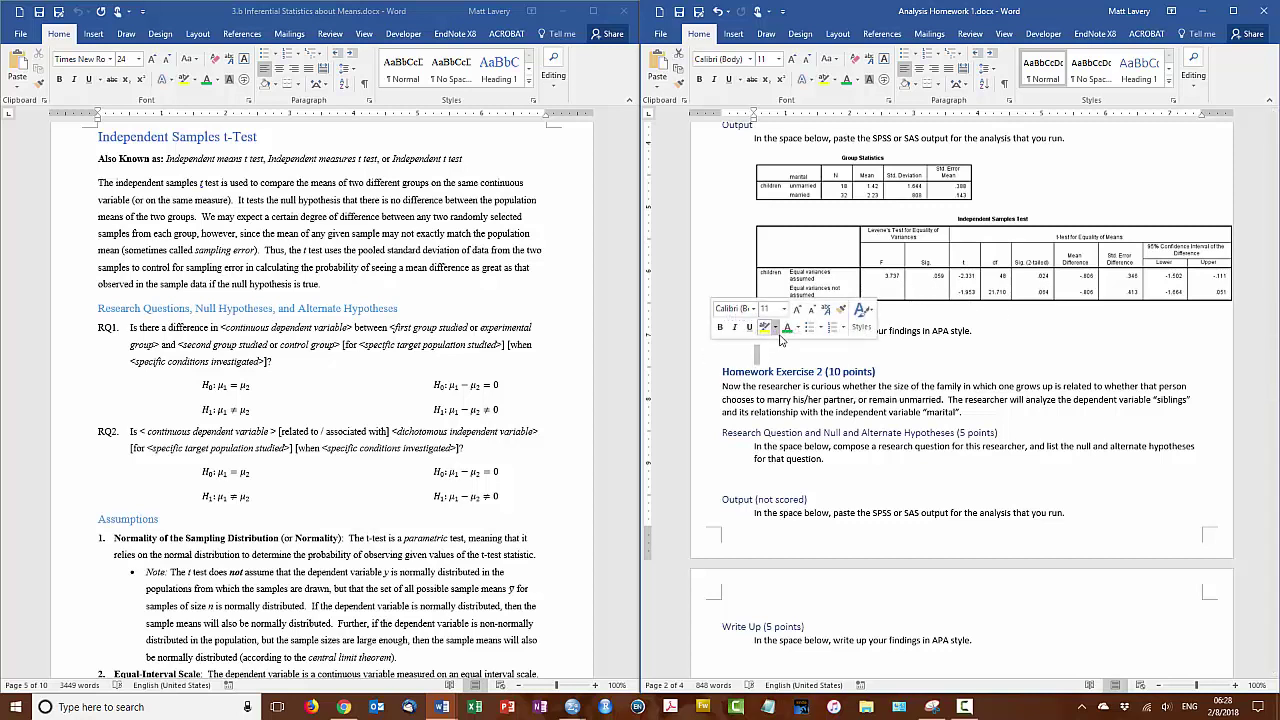
click(785, 356)
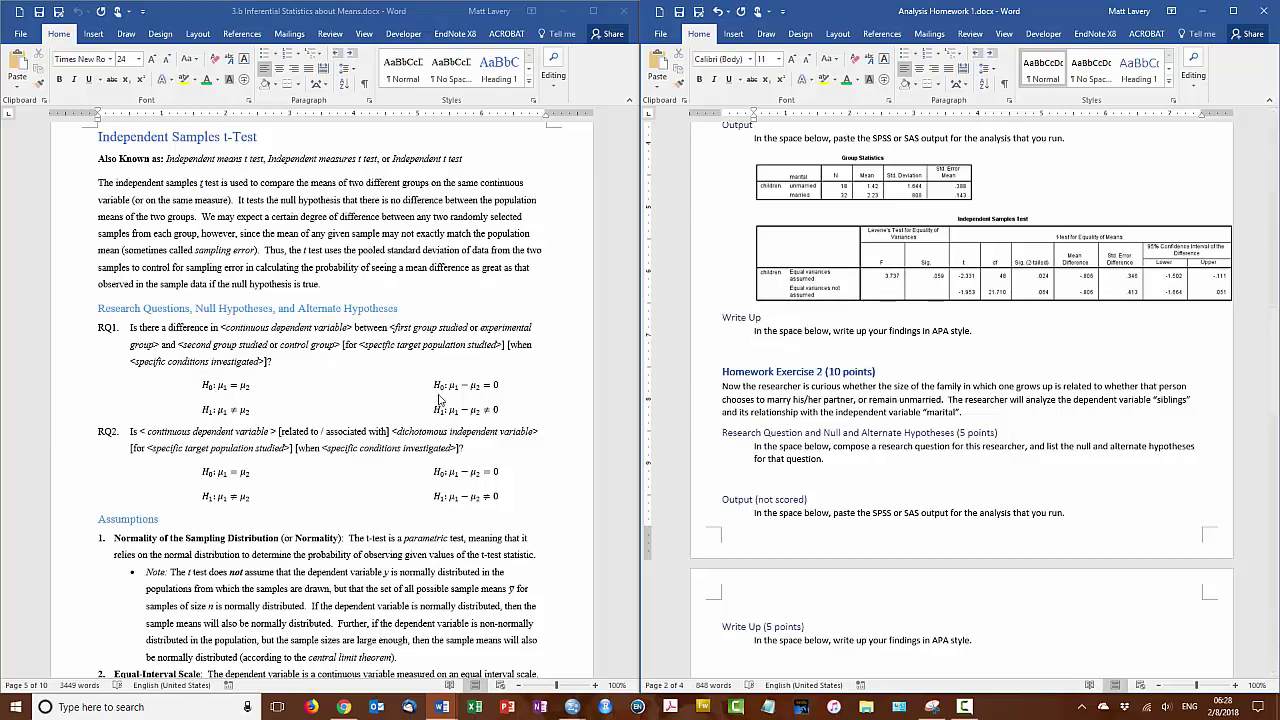
scroll(443, 400, down, 8)
scroll(440, 399, down, 15)
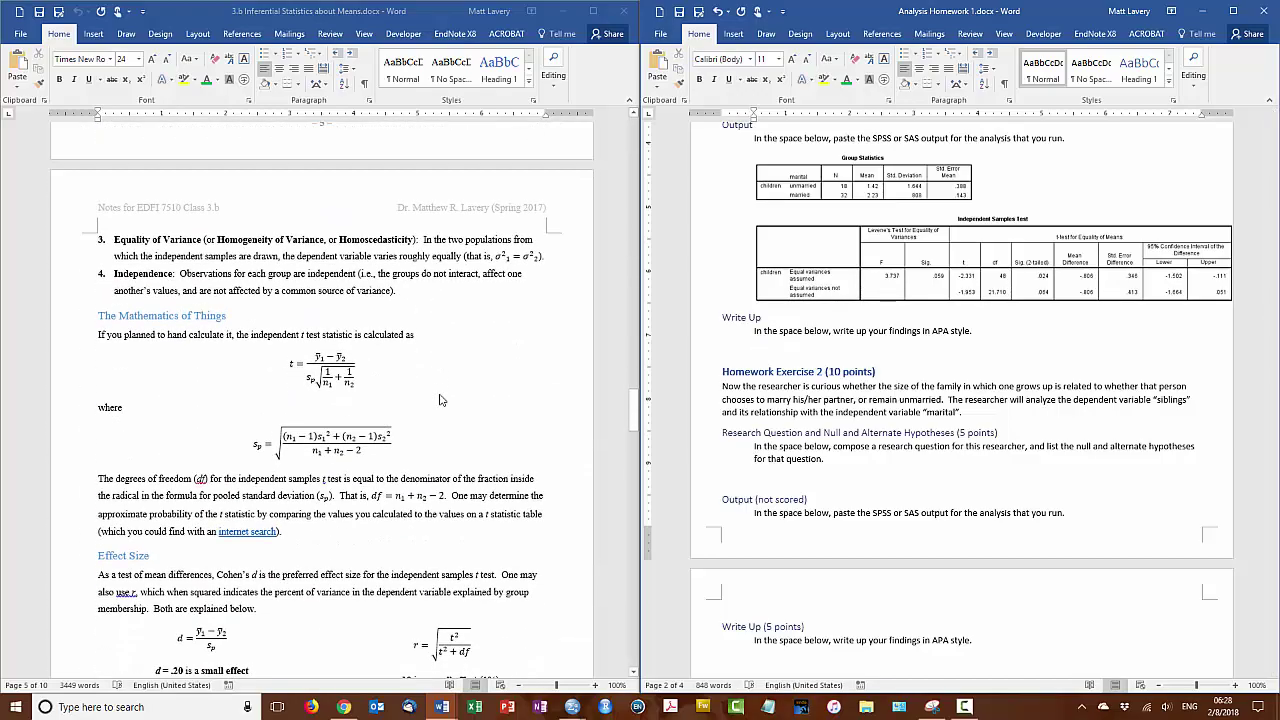
scroll(440, 399, down, 5)
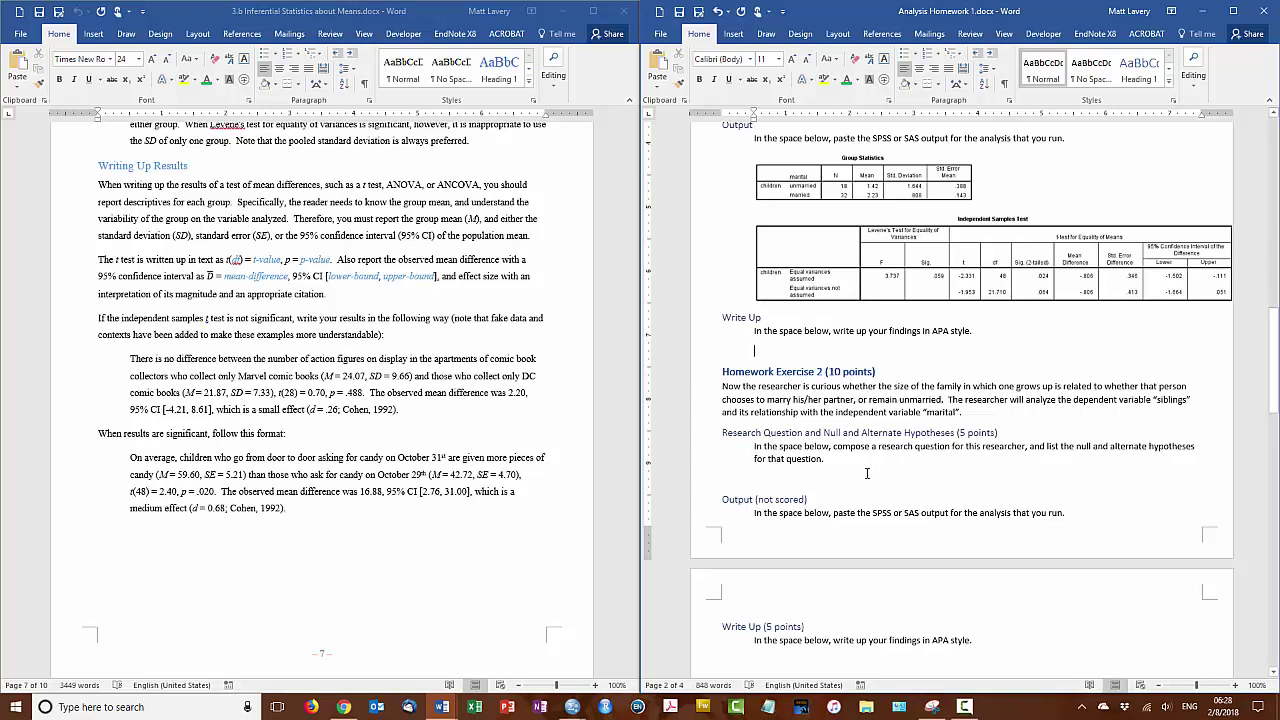
Type the sentence that married cohabiting couples have more children (M = 2.2, SD = 0.8), with M and SD italicized.
text(On averag)
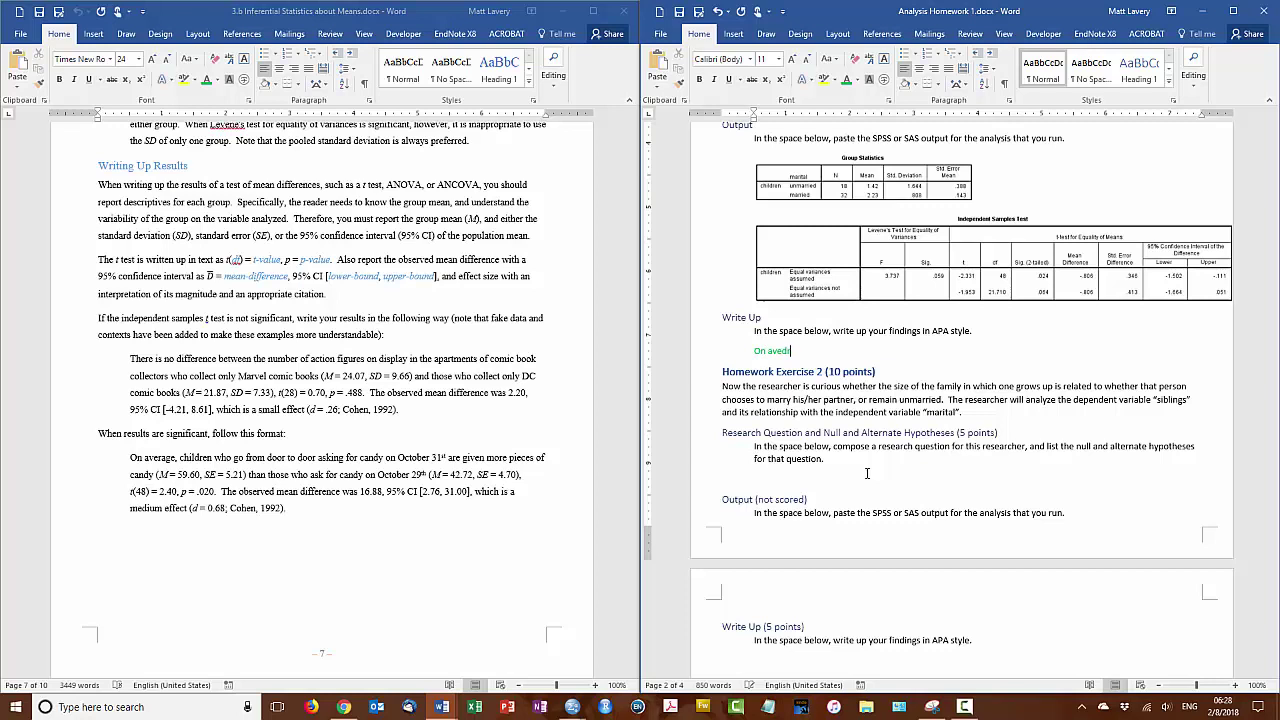
text(e, married cohabitating couple)
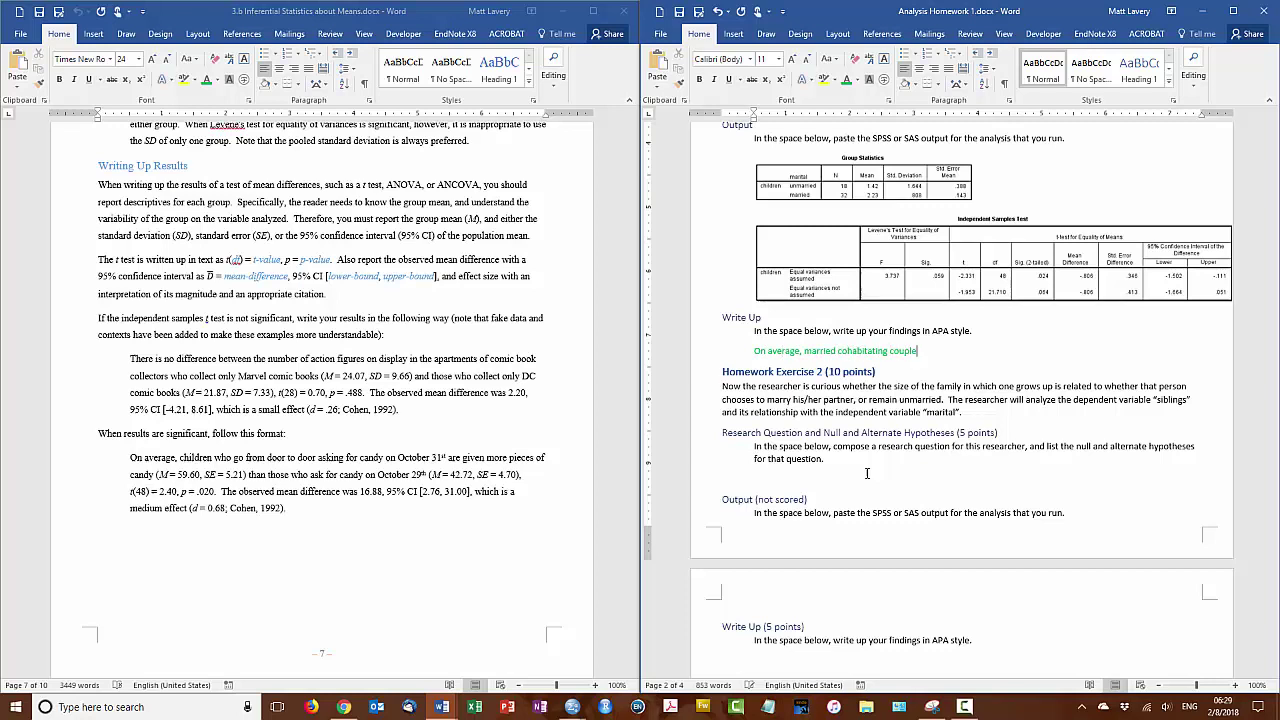
text(s have more child)
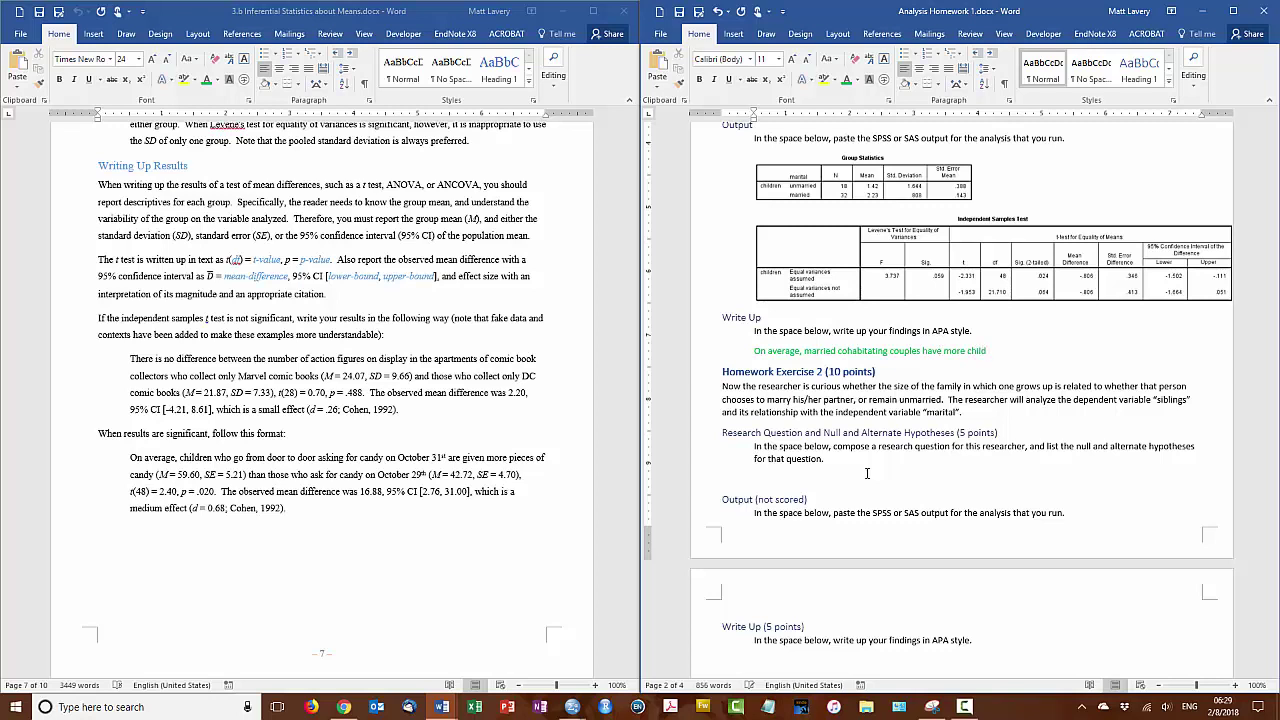
text(ren () than unmarried cohabitating couples ().)
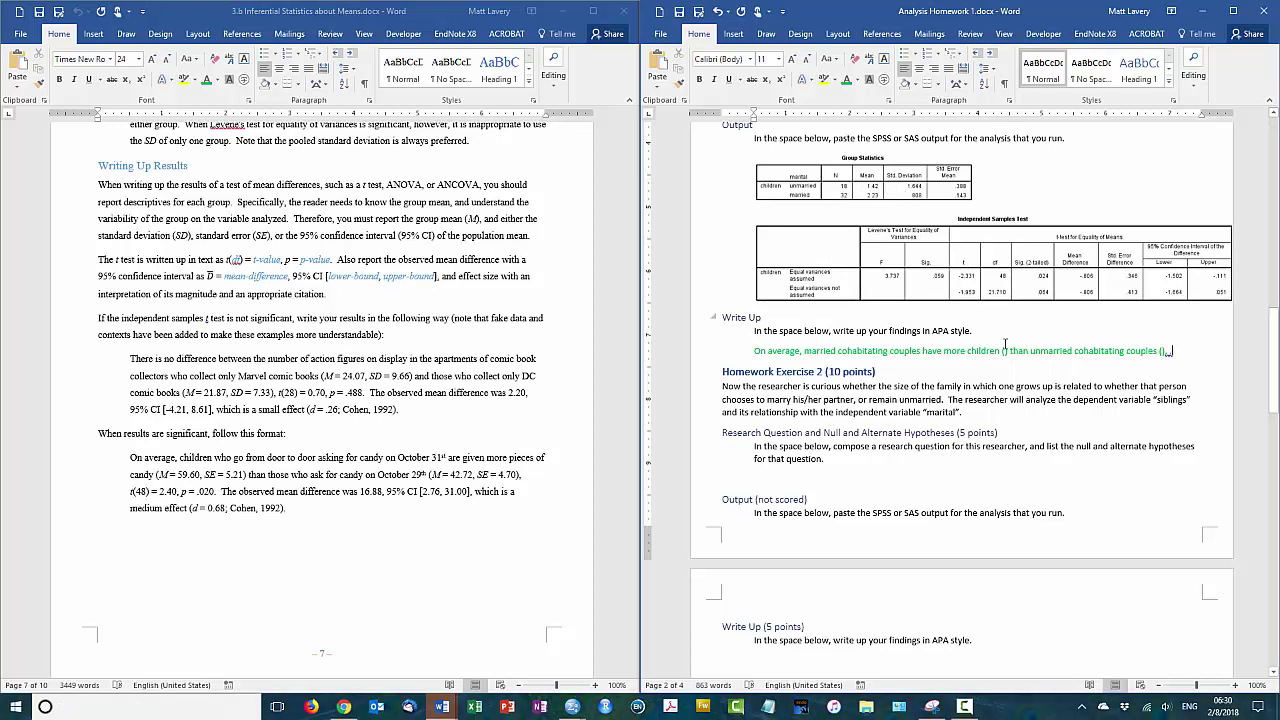
key(ctrl+i)
text(M)
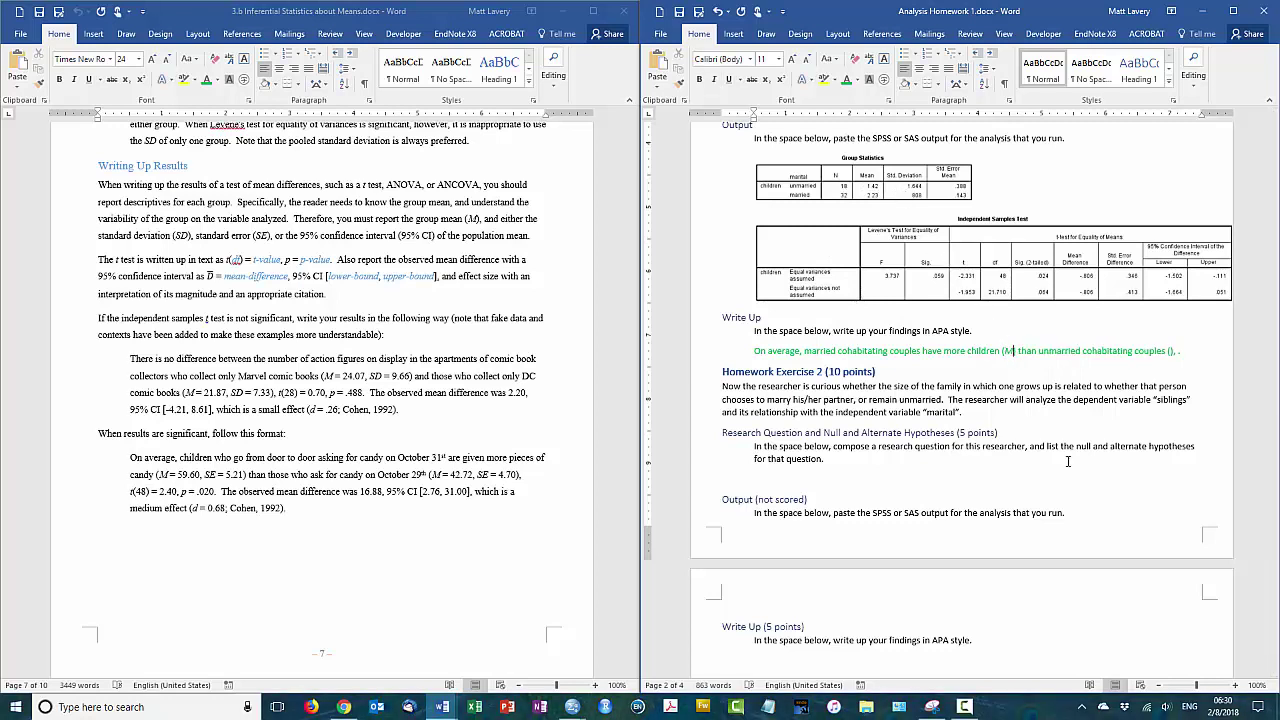
key(ctrl+i)
text(= 2.23,)
key(ctrl+i)
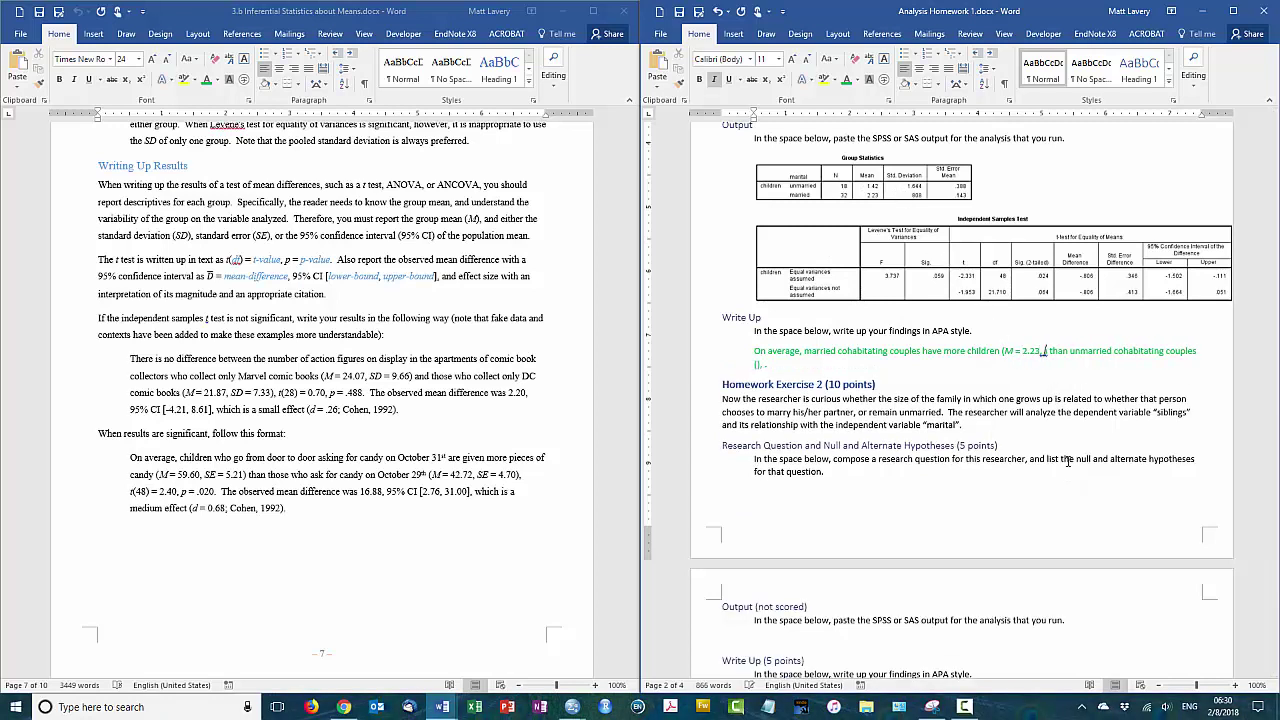
text(SD)
key(ctrl+i)
text(= .8)
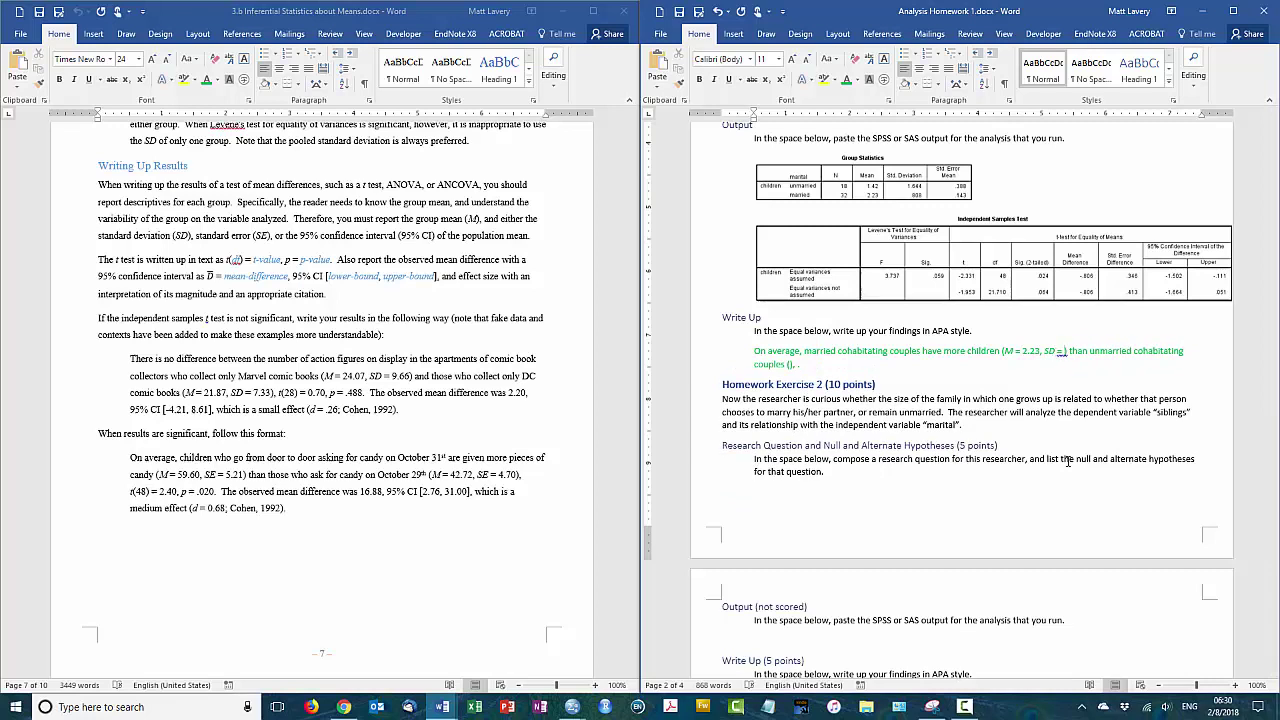
text(0.8)
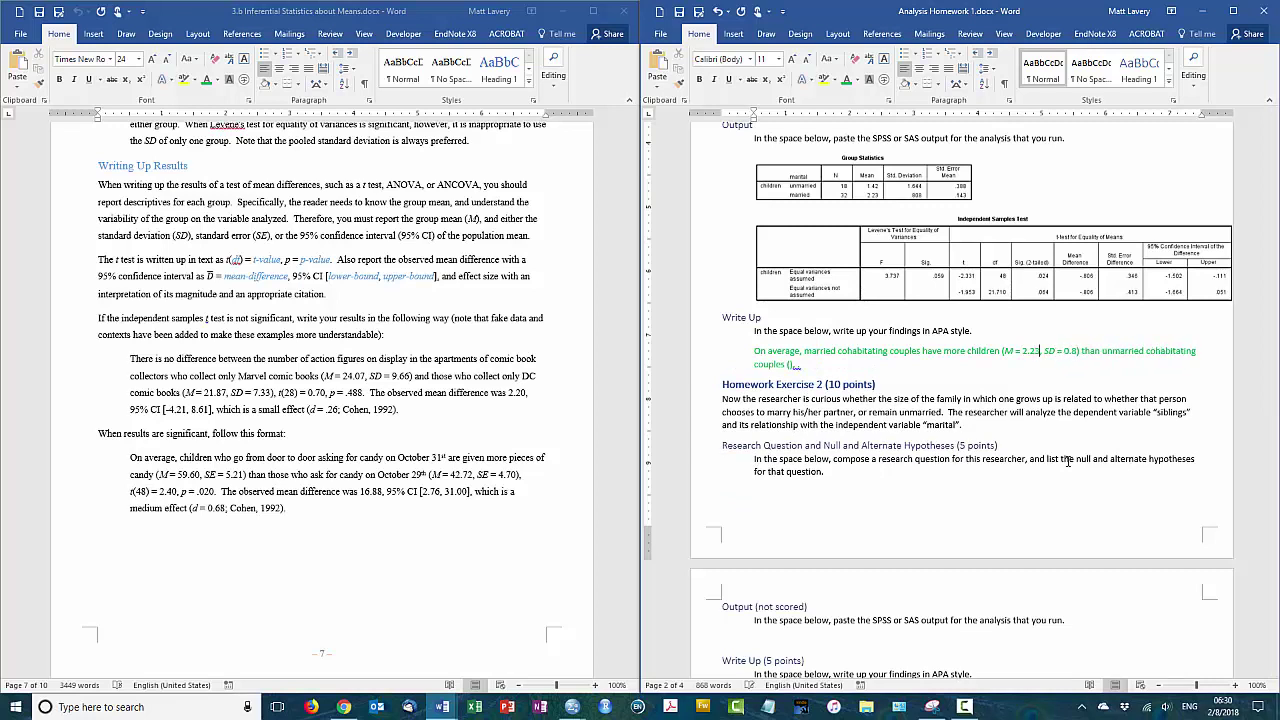
key(BackSpace)
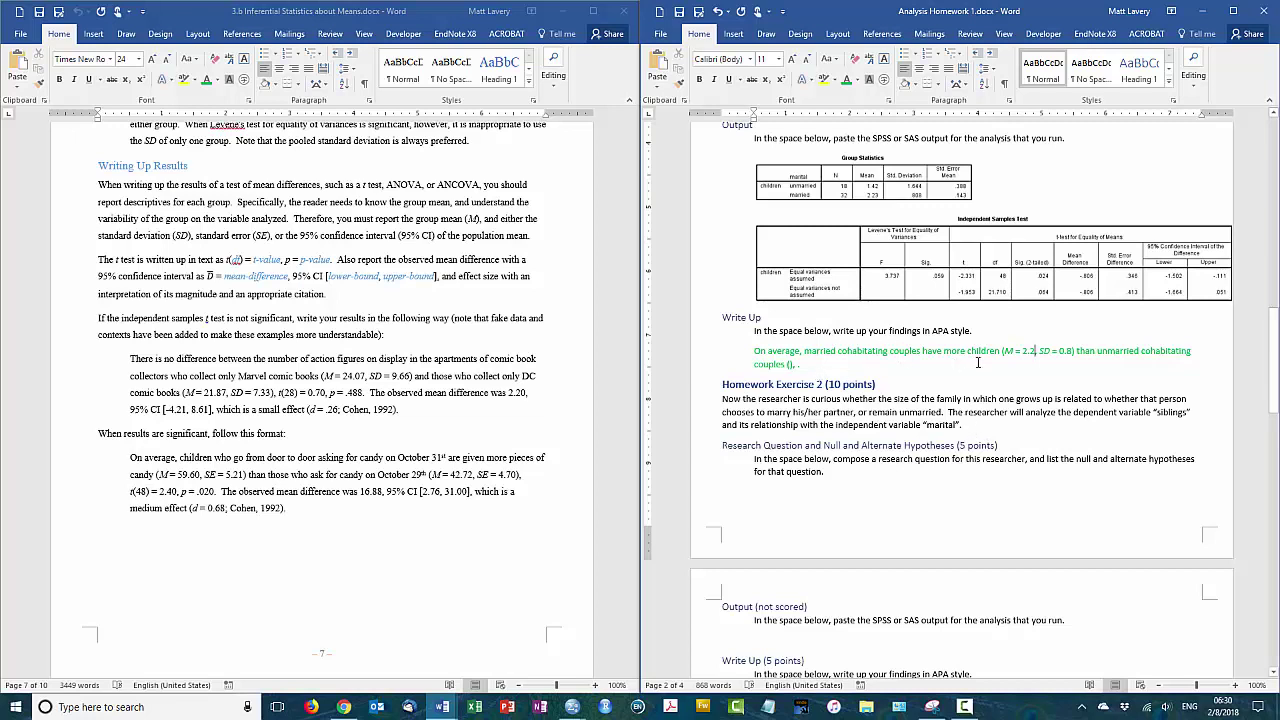
Paste the statistics into the unmarried couples' parentheses and enter SD 1.6.
click(789, 364)
key(ctrl+v)
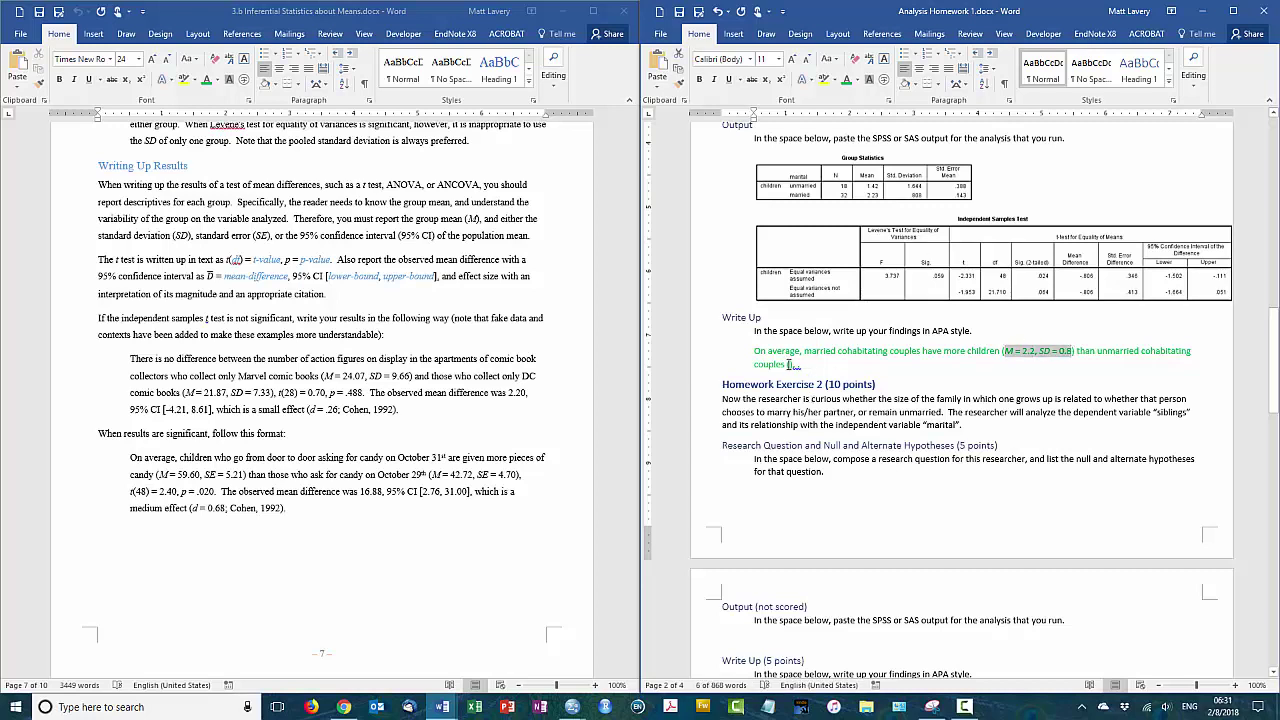
text(M = 1.4, SD = 0.8)
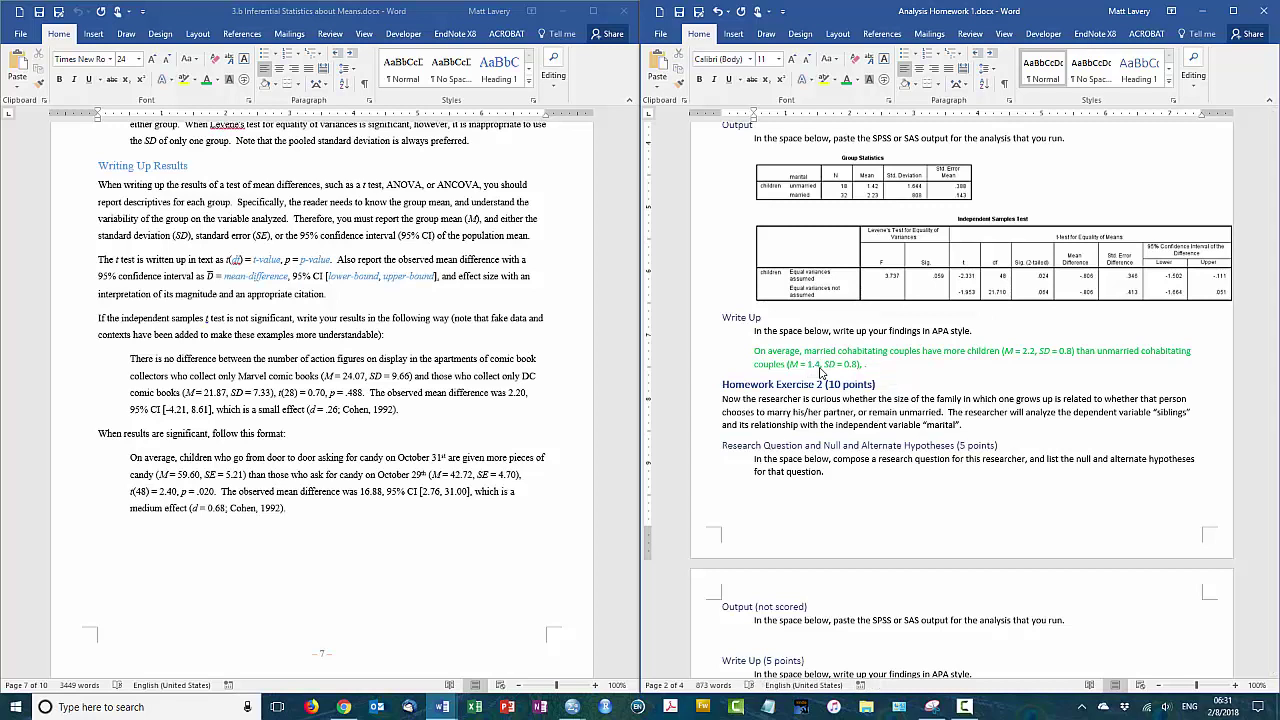
text(1.6)
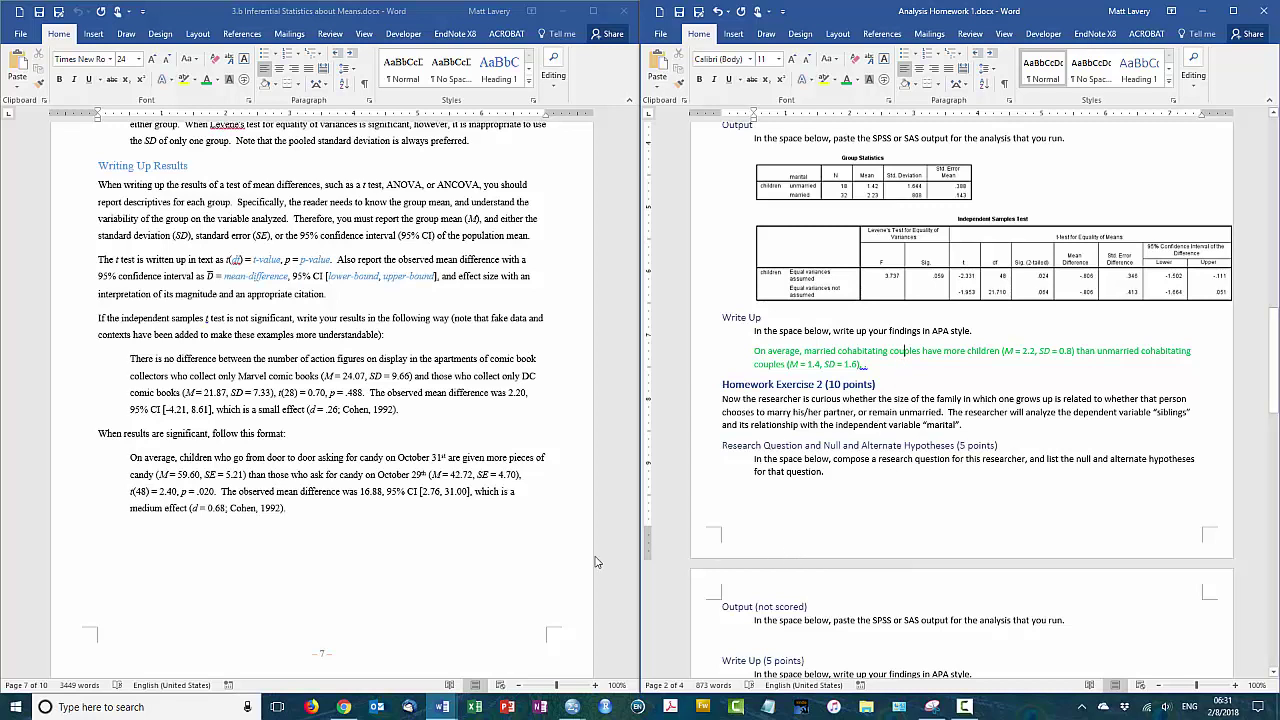
Paste the t and p result after the write-up sentence with Merge Formatting so it stays green.
click(280, 394)
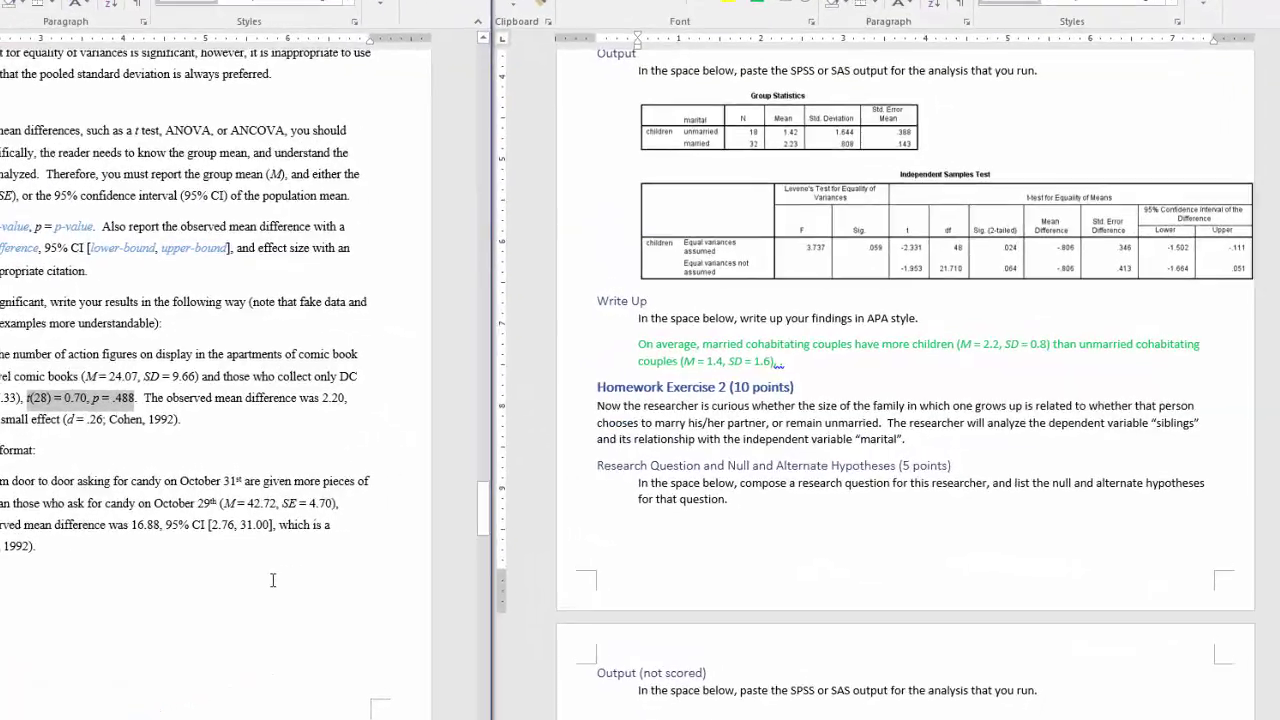
click(714, 366)
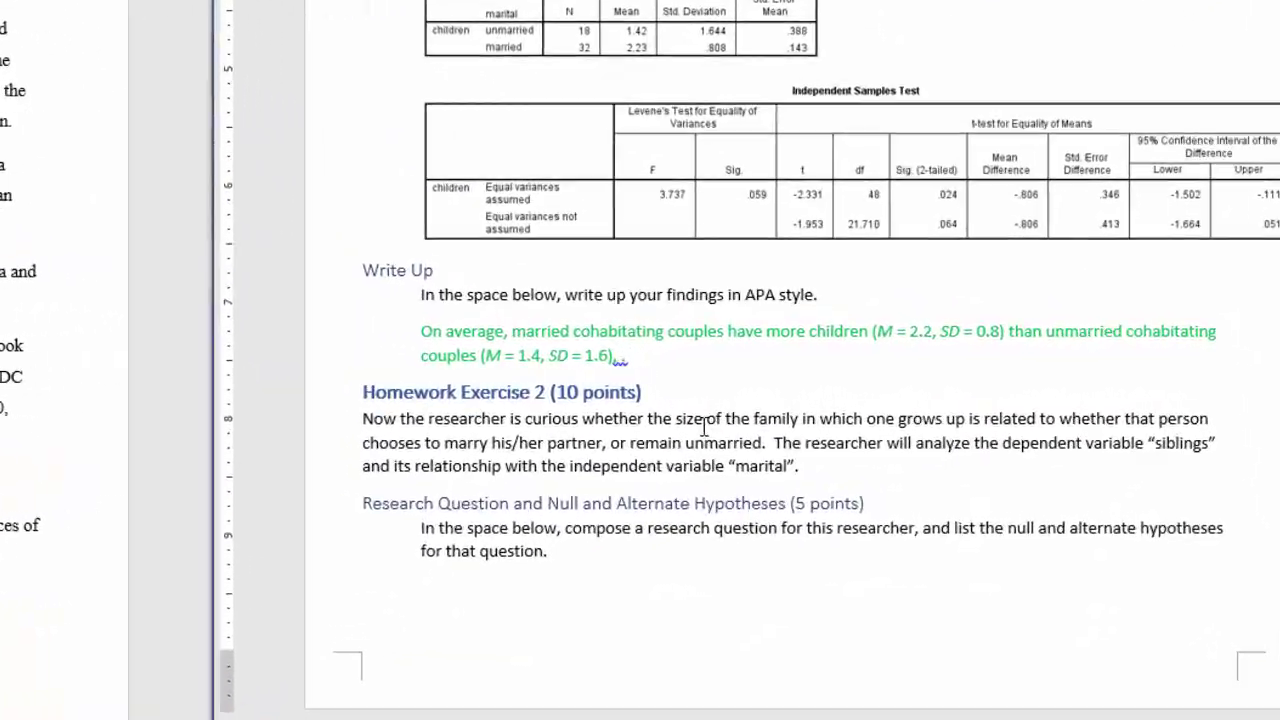
text(t(28) = 0.70, p = .488)
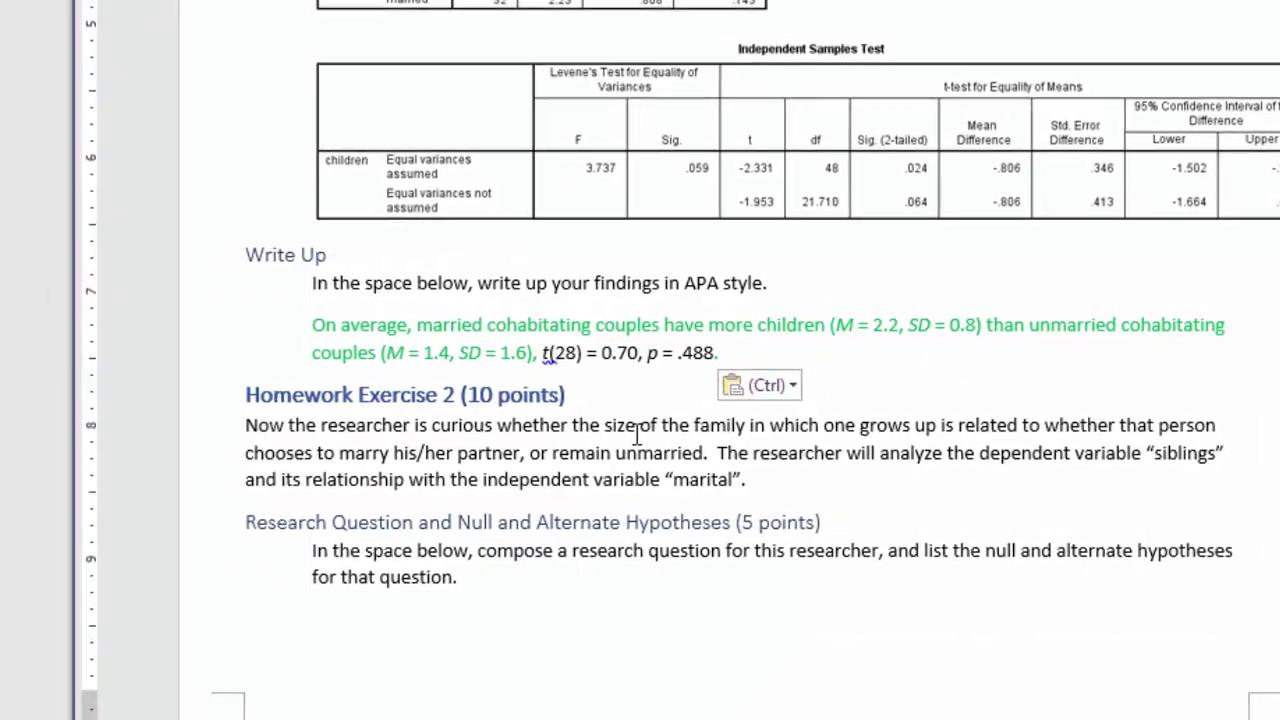
click(775, 385)
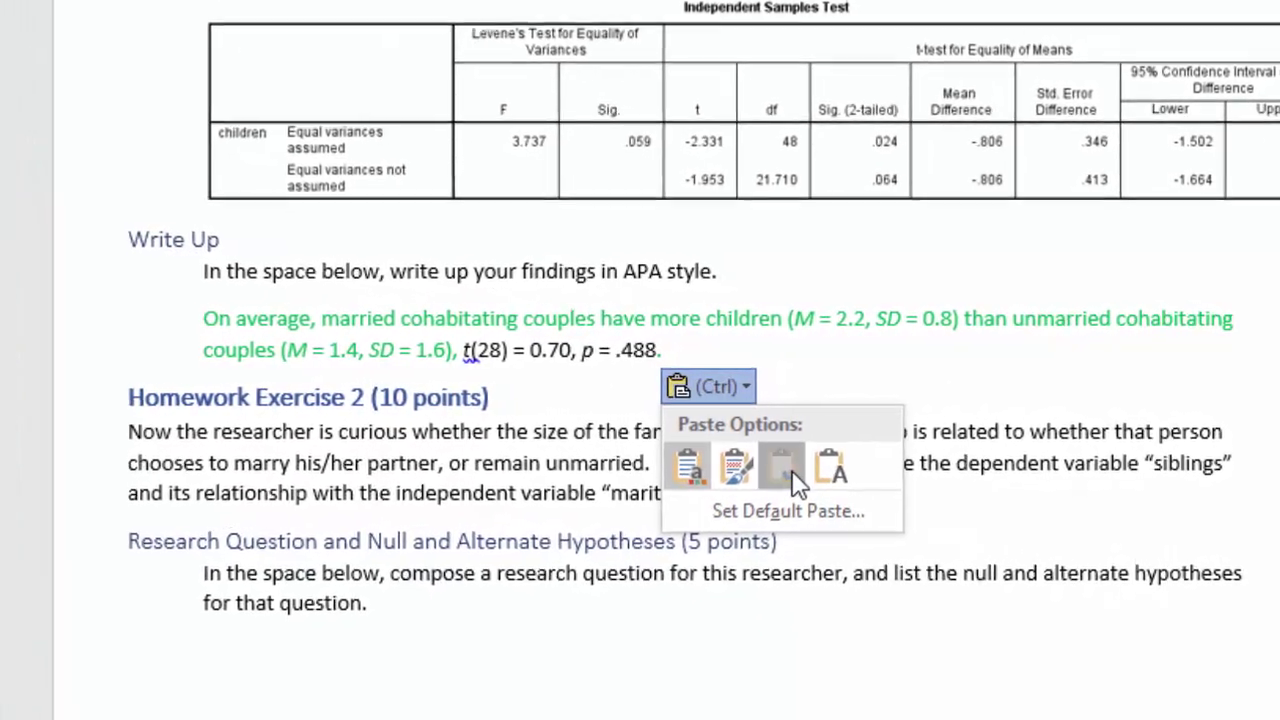
click(795, 460)
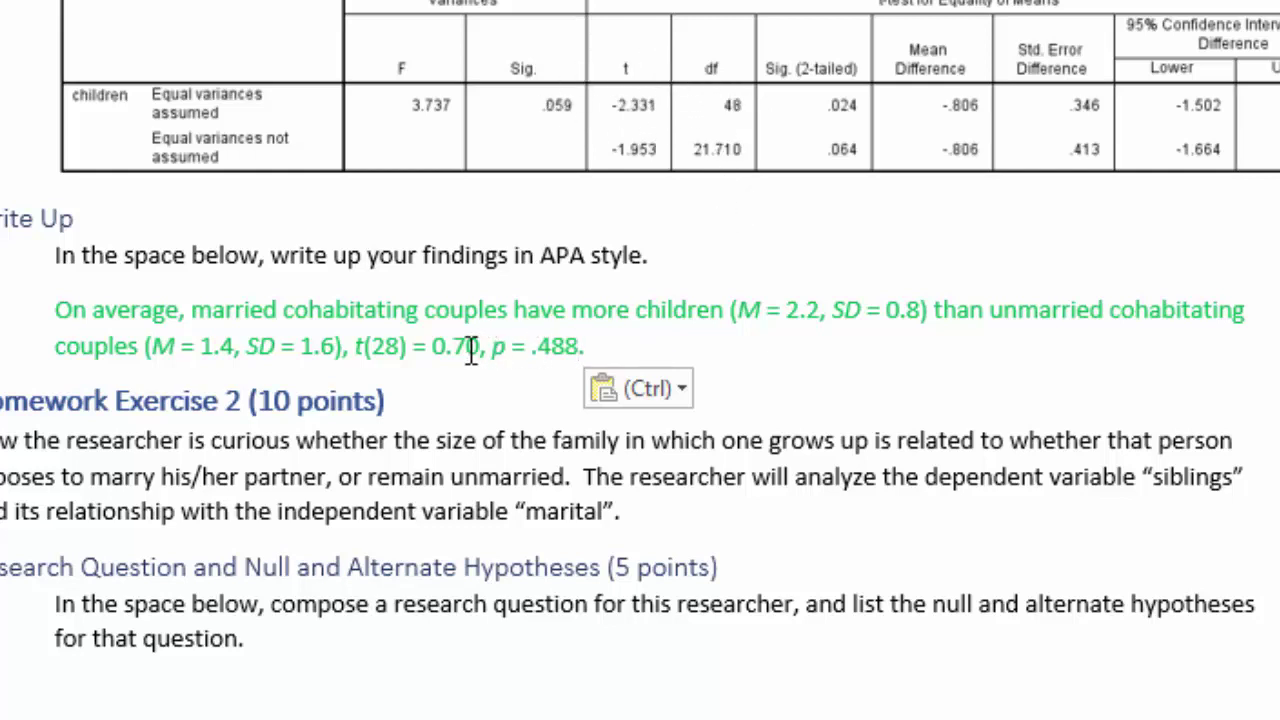
Change the degrees of freedom from 28 to 48 and select the t value 0.70 for replacement.
double_click(387, 347)
text(48)
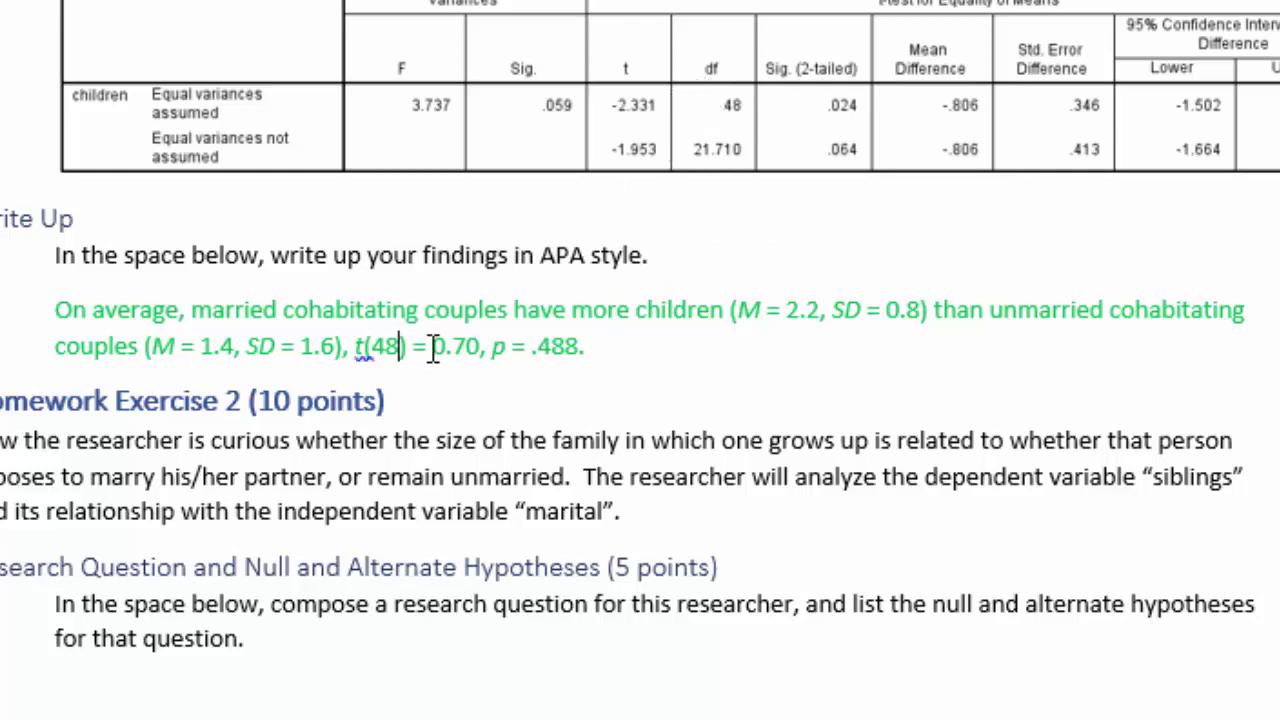
drag(433, 347, 482, 348)
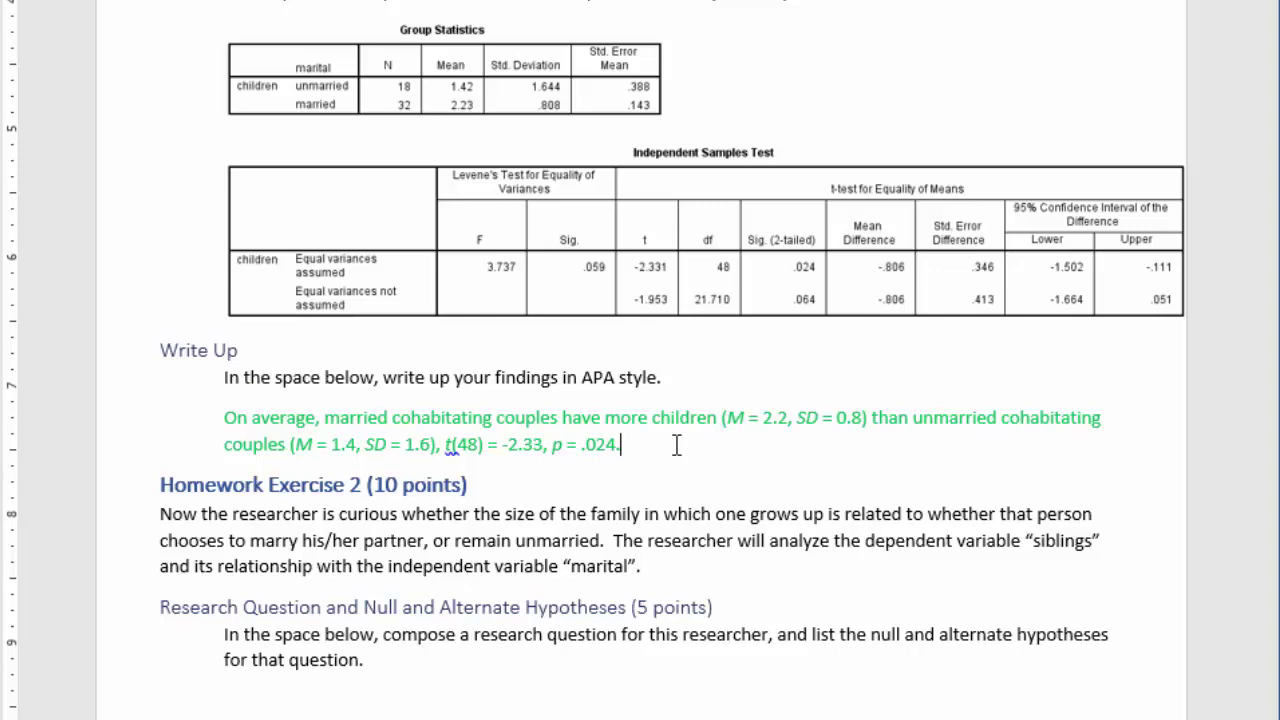
Remove the minus sign so the t value reads t(48) = 2.33.
scroll(824, 263, up, 5)
scroll(824, 263, up, 1)
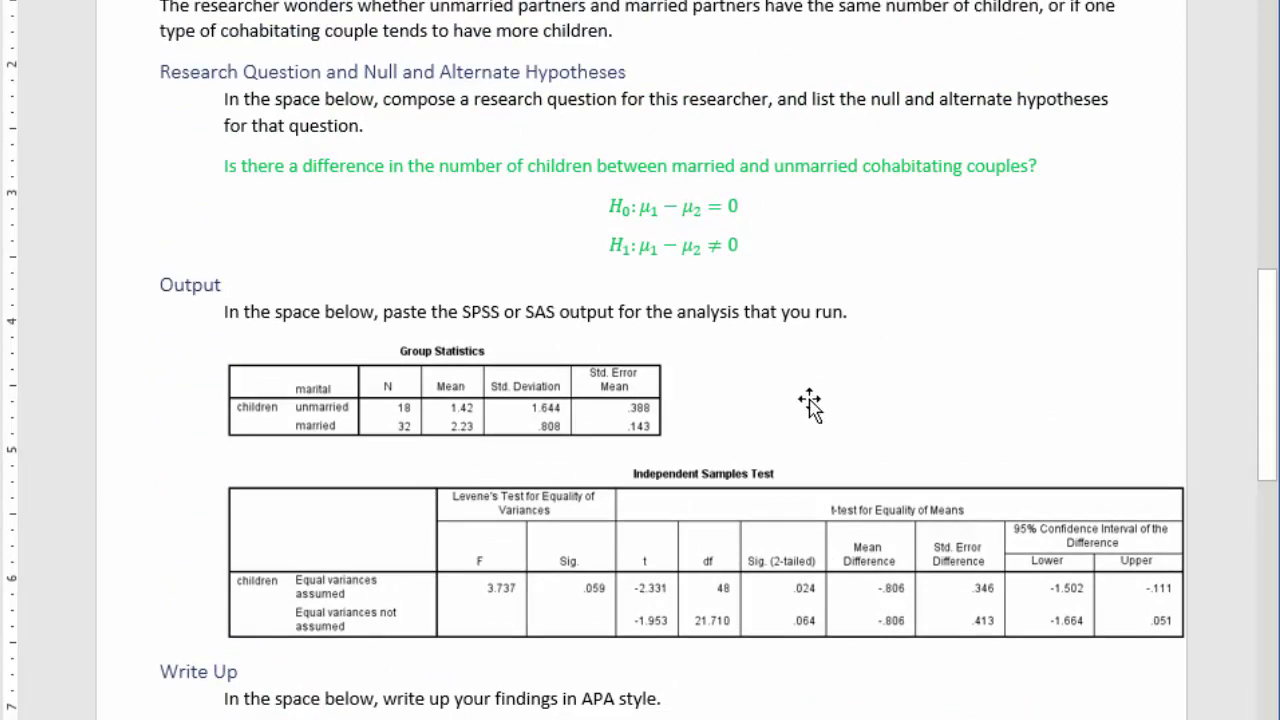
scroll(808, 412, down, 3)
click(503, 573)
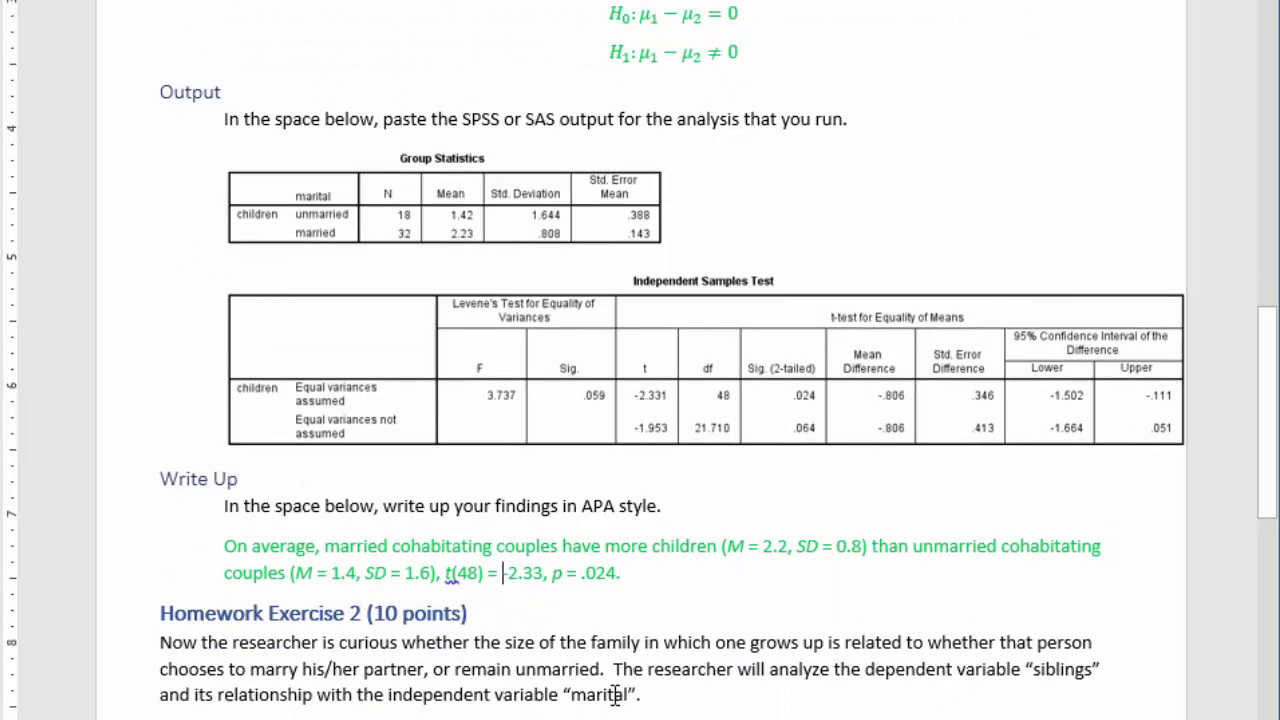
key(Delete)
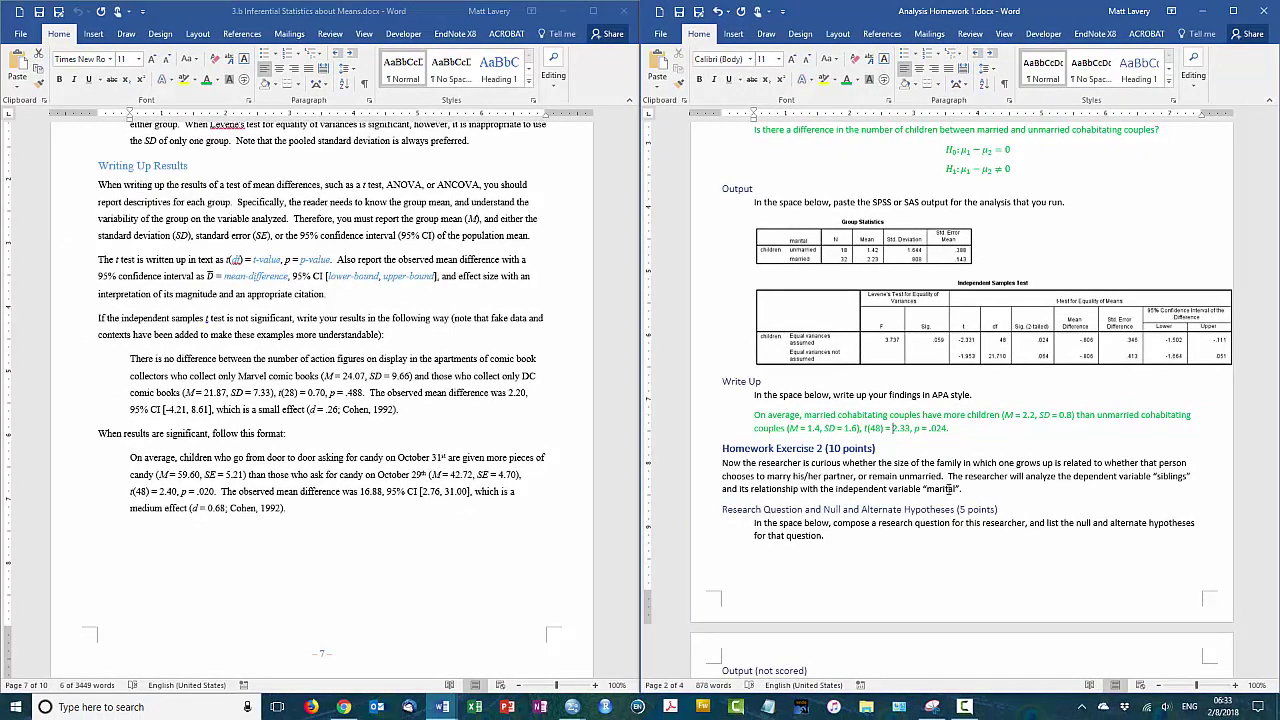
Paste the example observed mean difference sentence after '.024.' with Merge Formatting, then select 16.88 to replace.
drag(250, 491, 290, 510)
key(super+c)
click(968, 427)
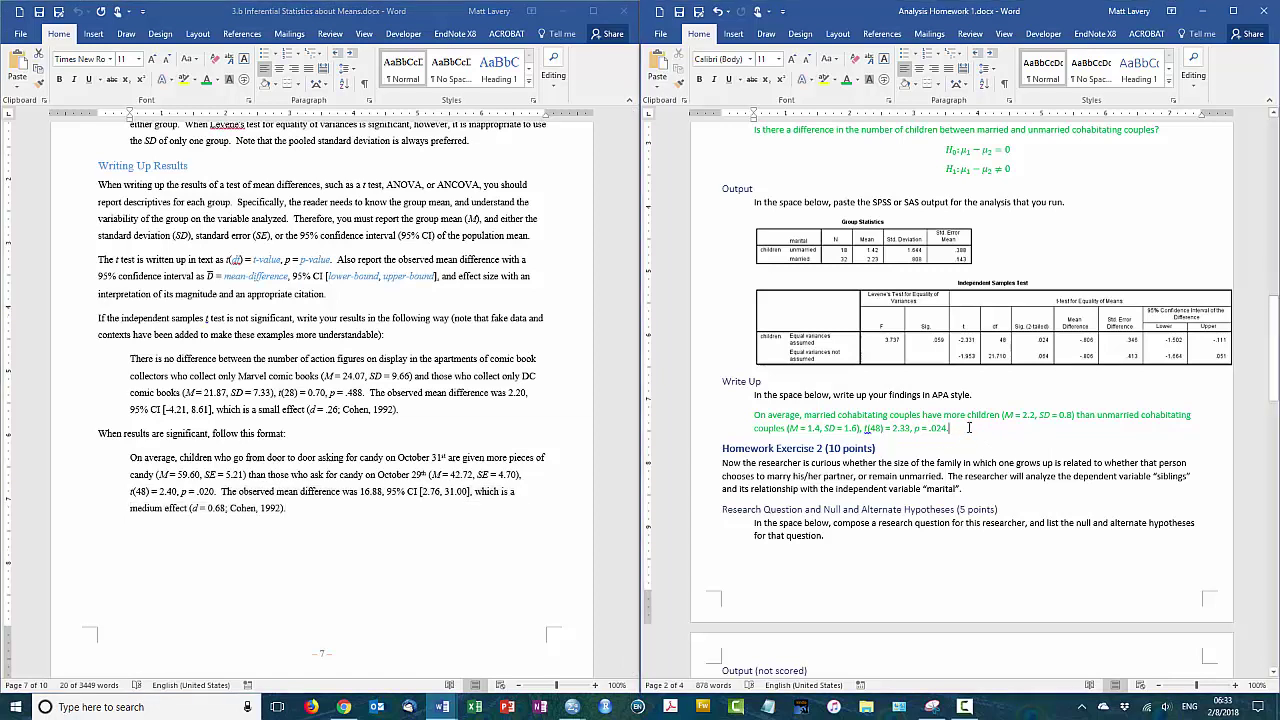
right_click(968, 427)
click(1030, 487)
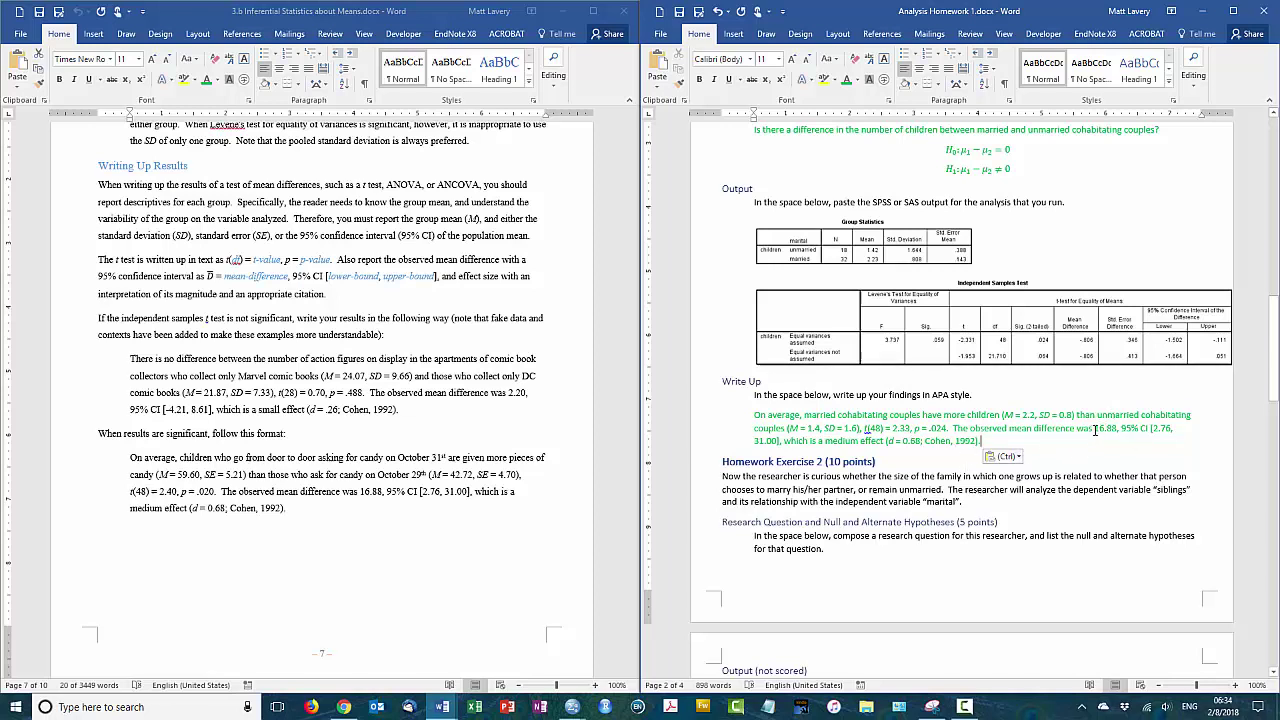
drag(1094, 428, 1117, 431)
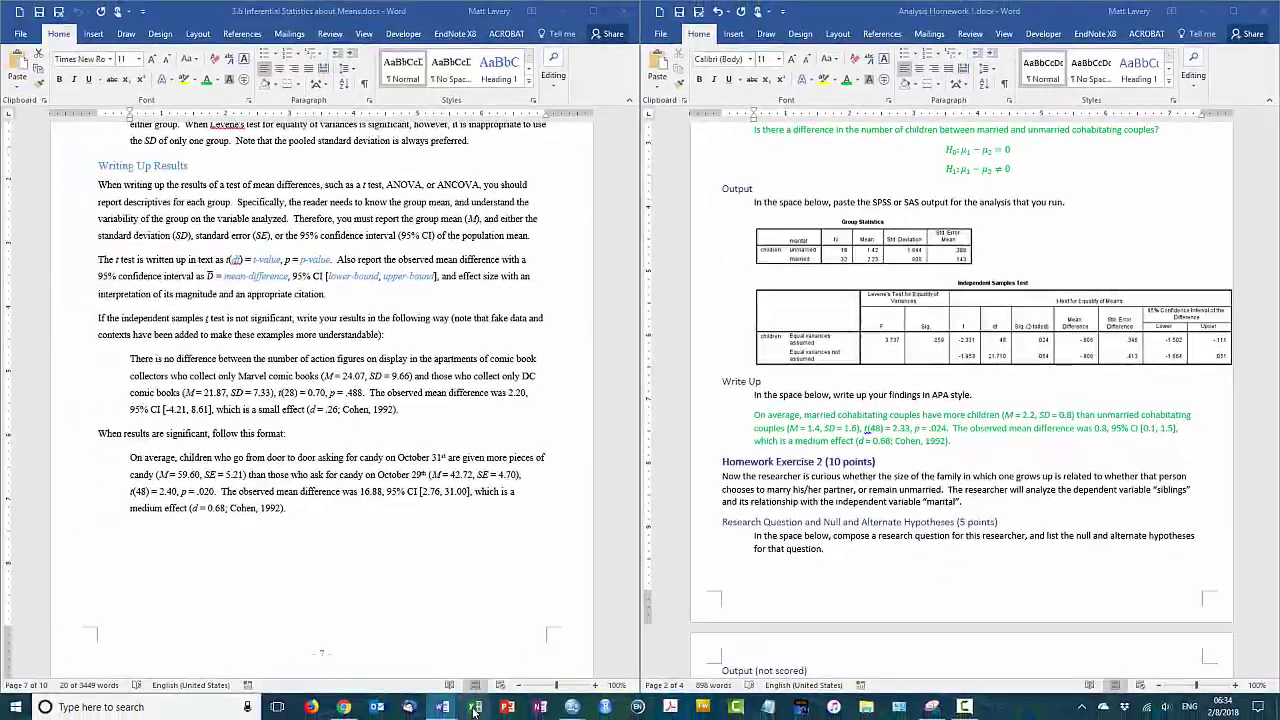
Open the effect size calculator workbook on the left half and enter Group 1 mean 1.42, SD 1.644.
right_click(475, 711)
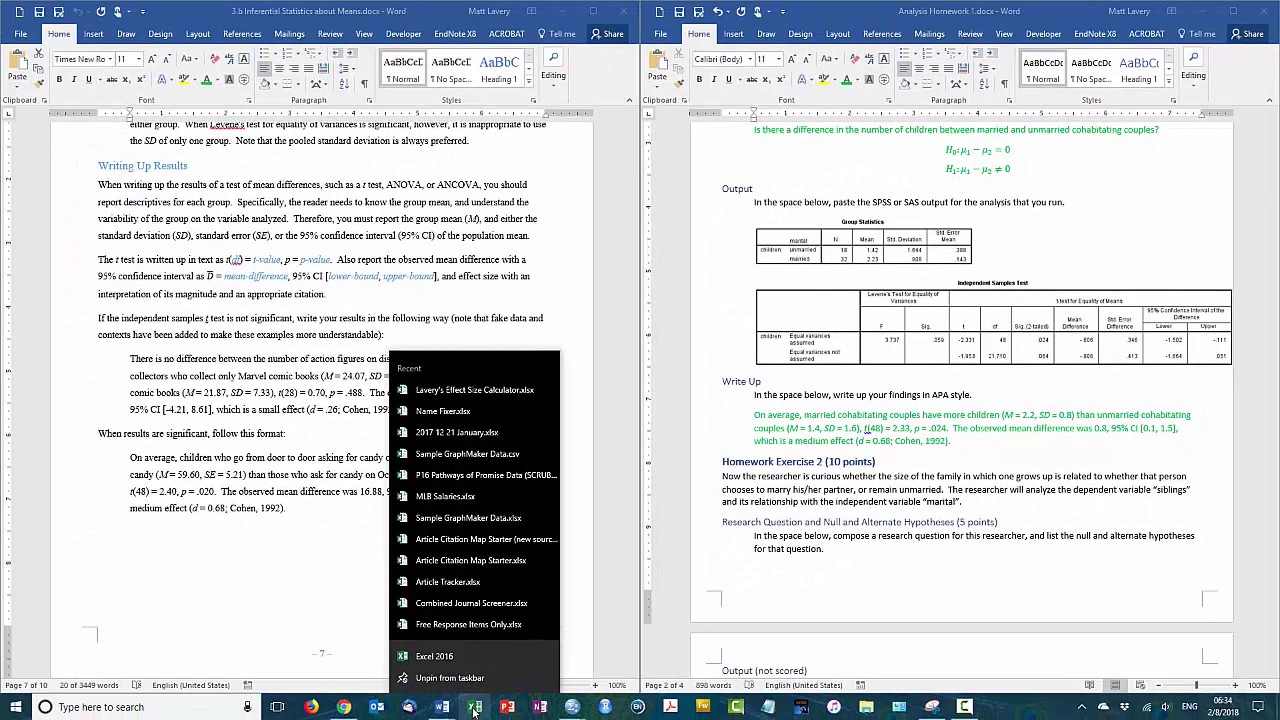
click(475, 389)
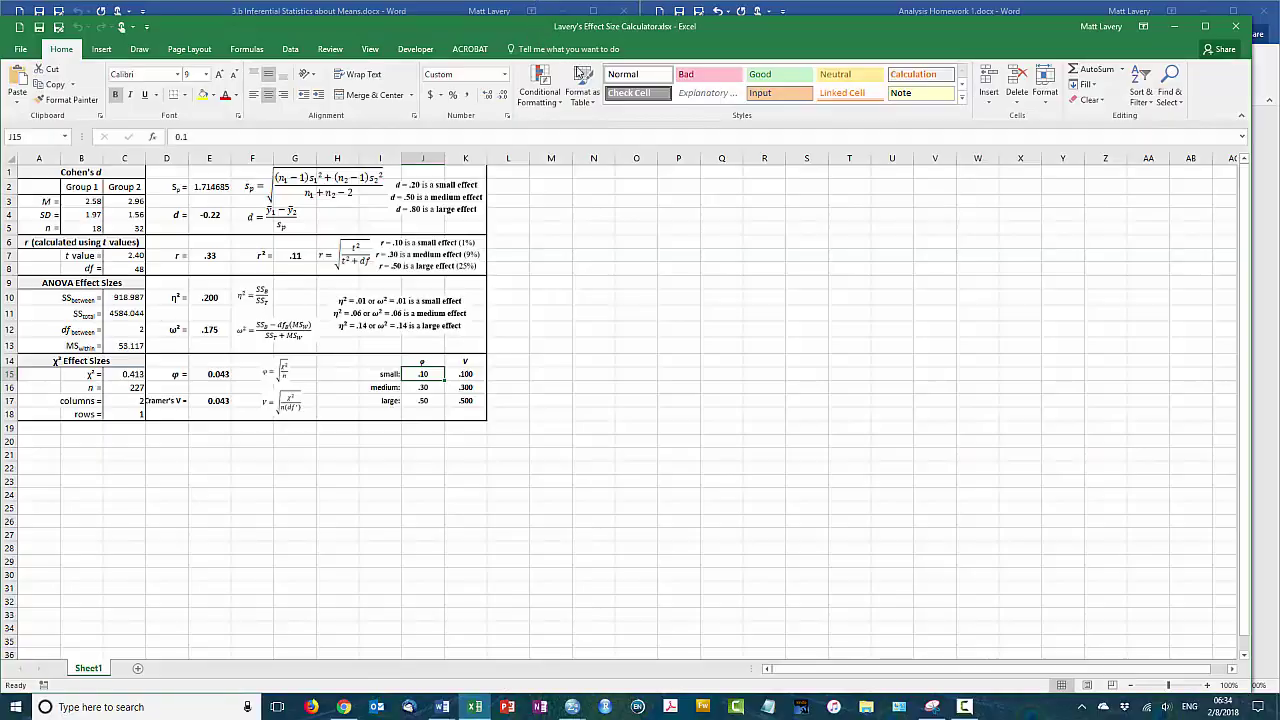
key(super+Left)
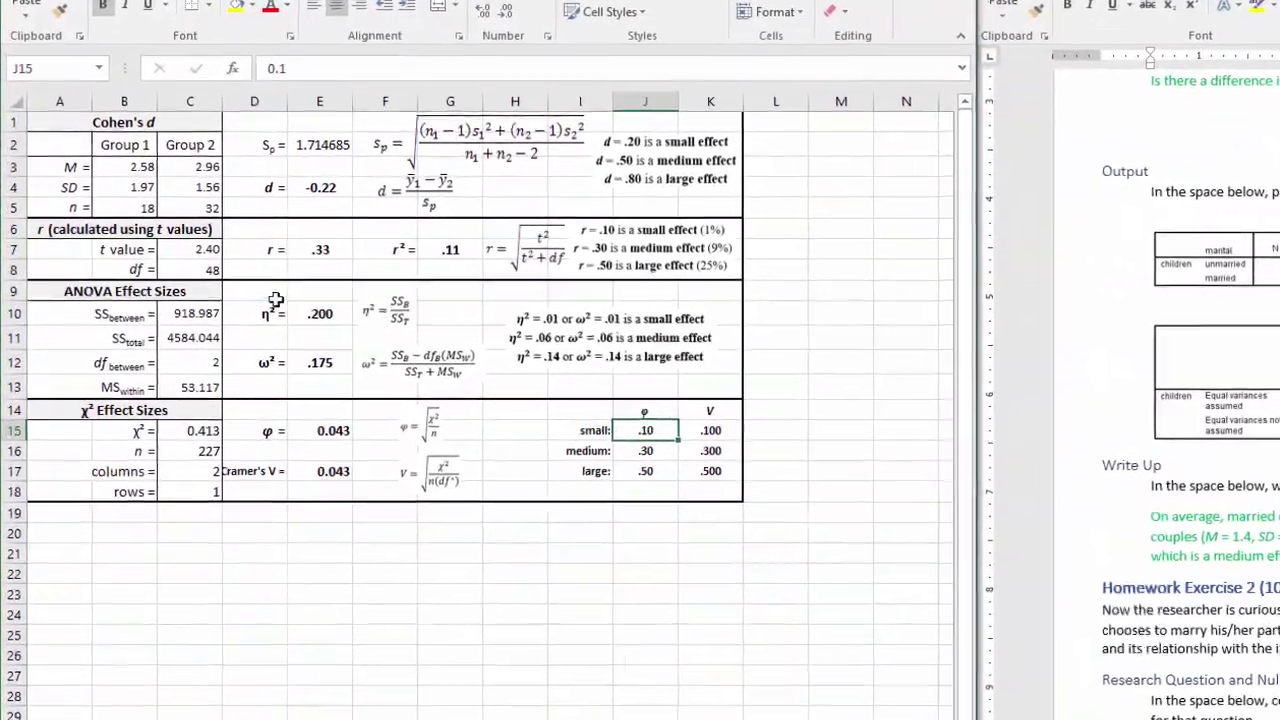
click(124, 166)
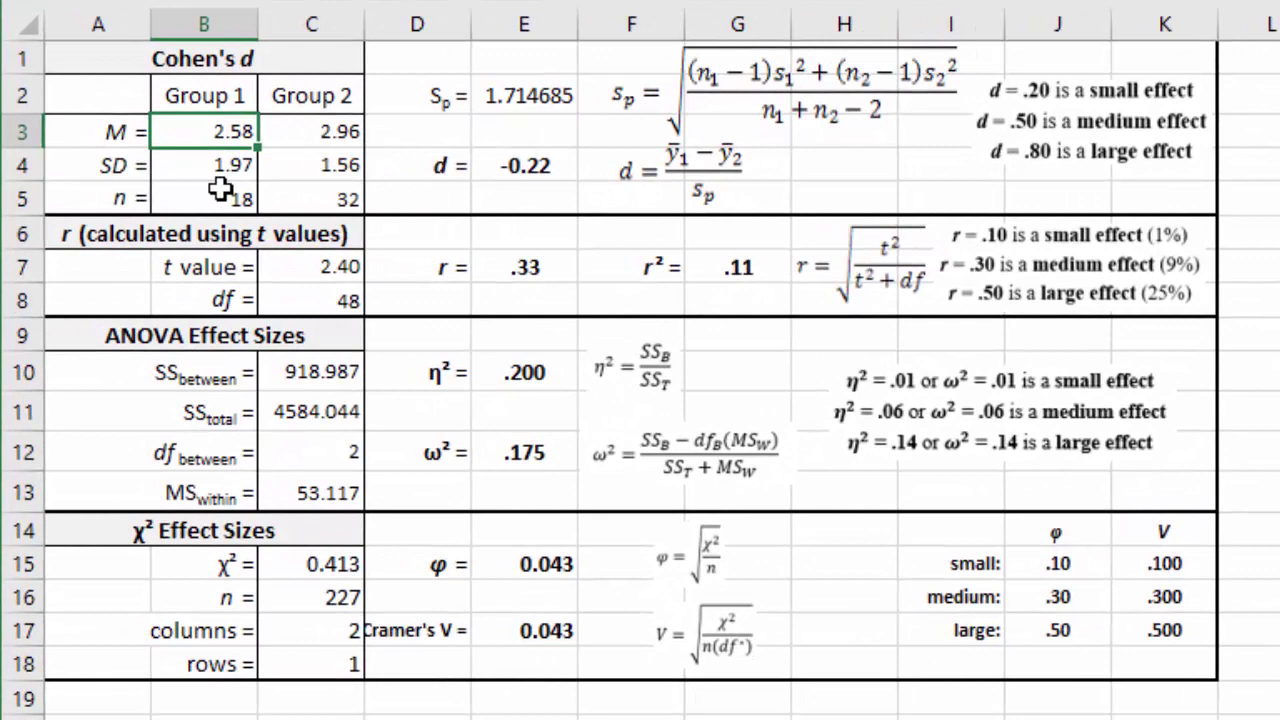
text(1.42)
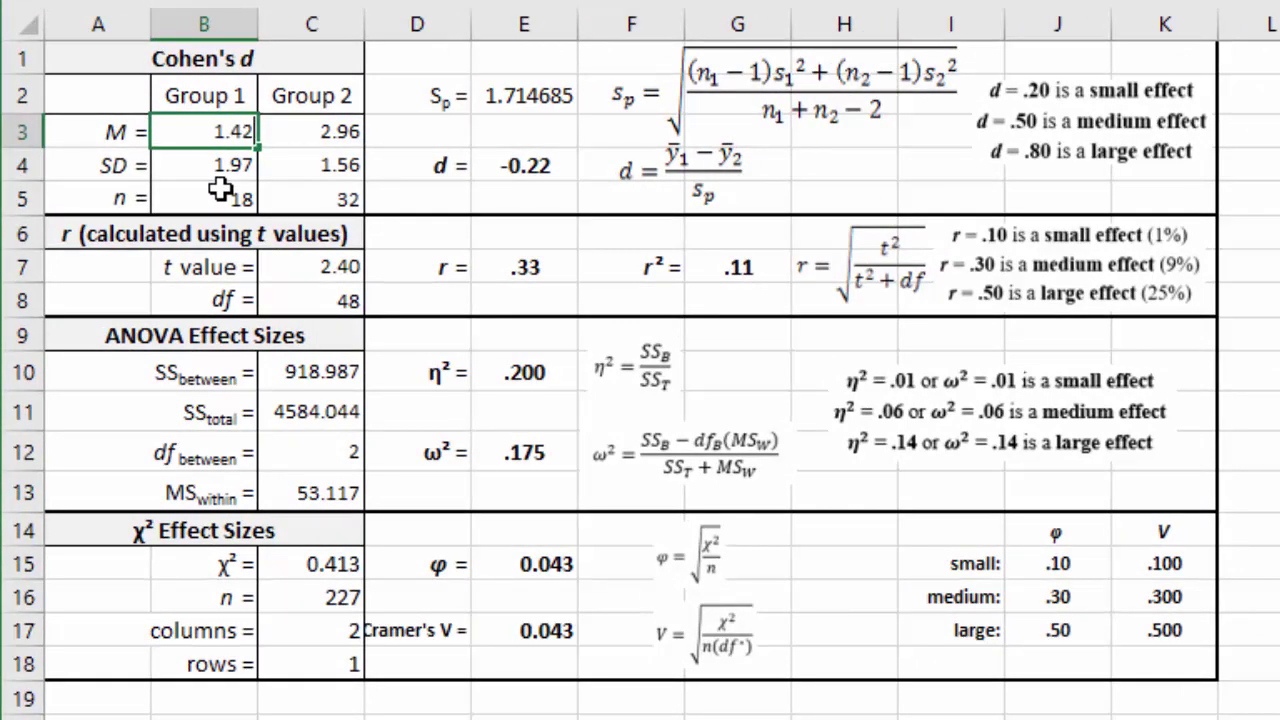
key(Return)
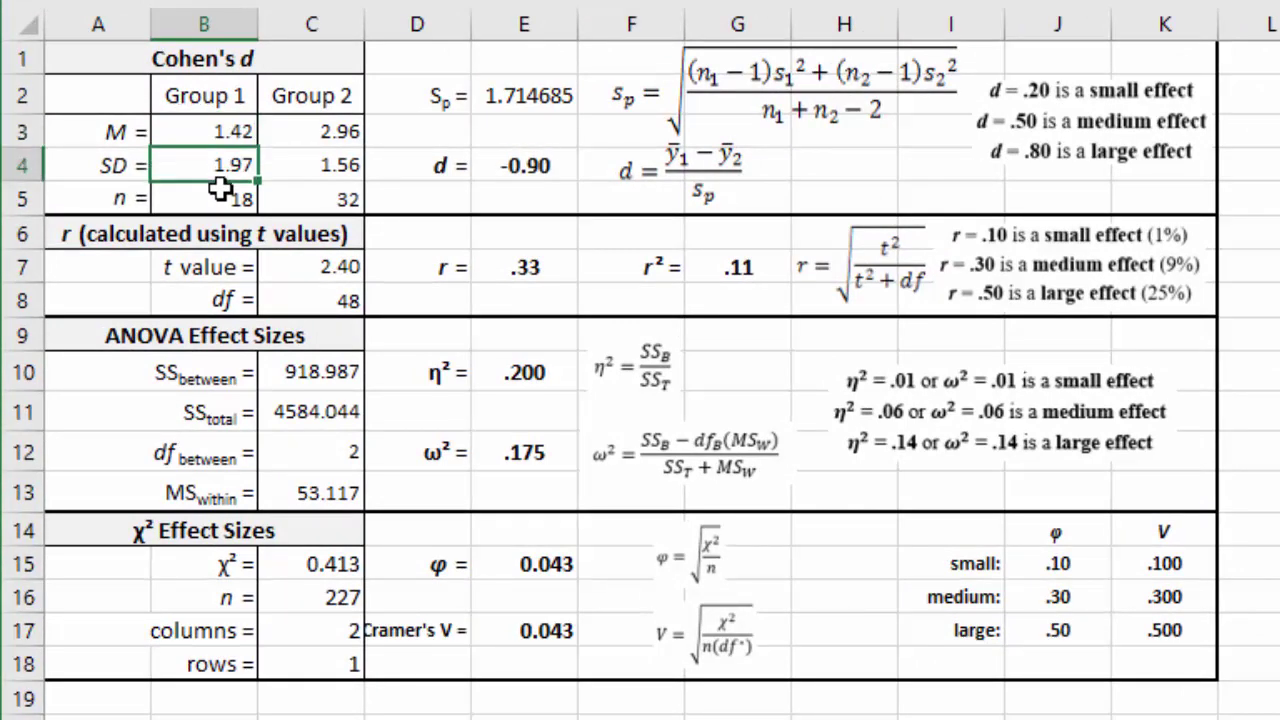
text(1.644)
key(Return)
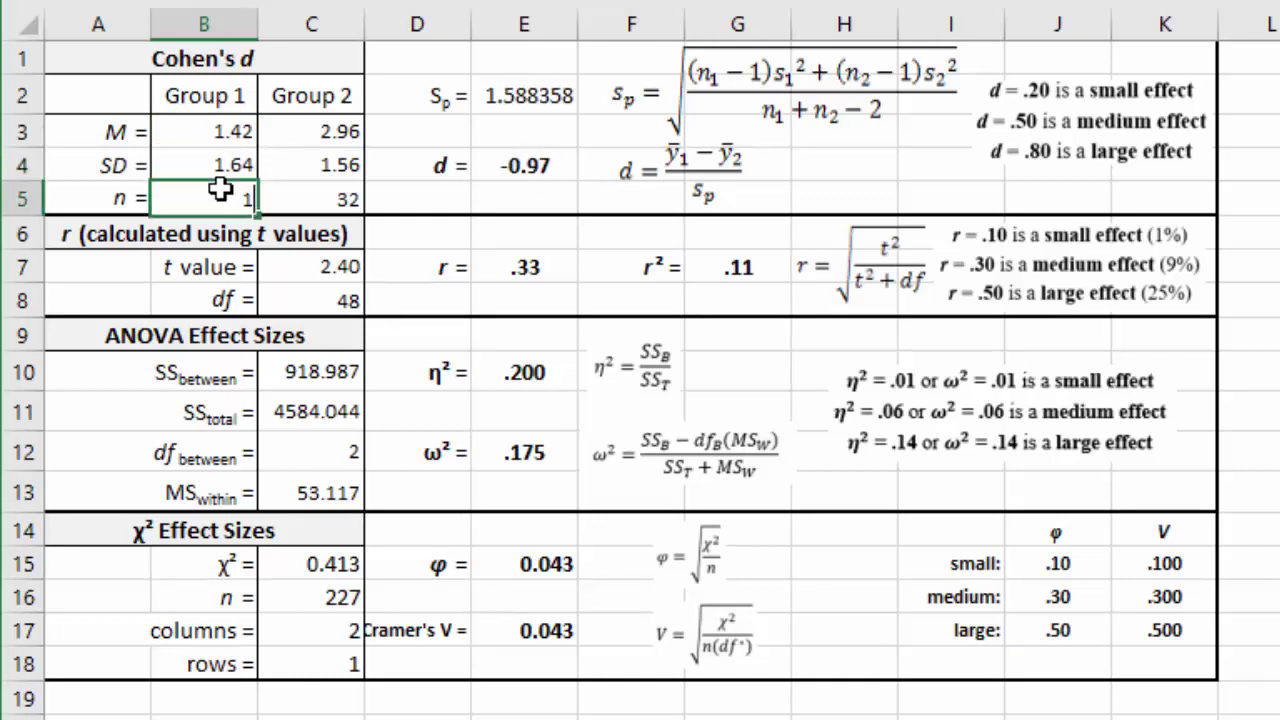
key(Return)
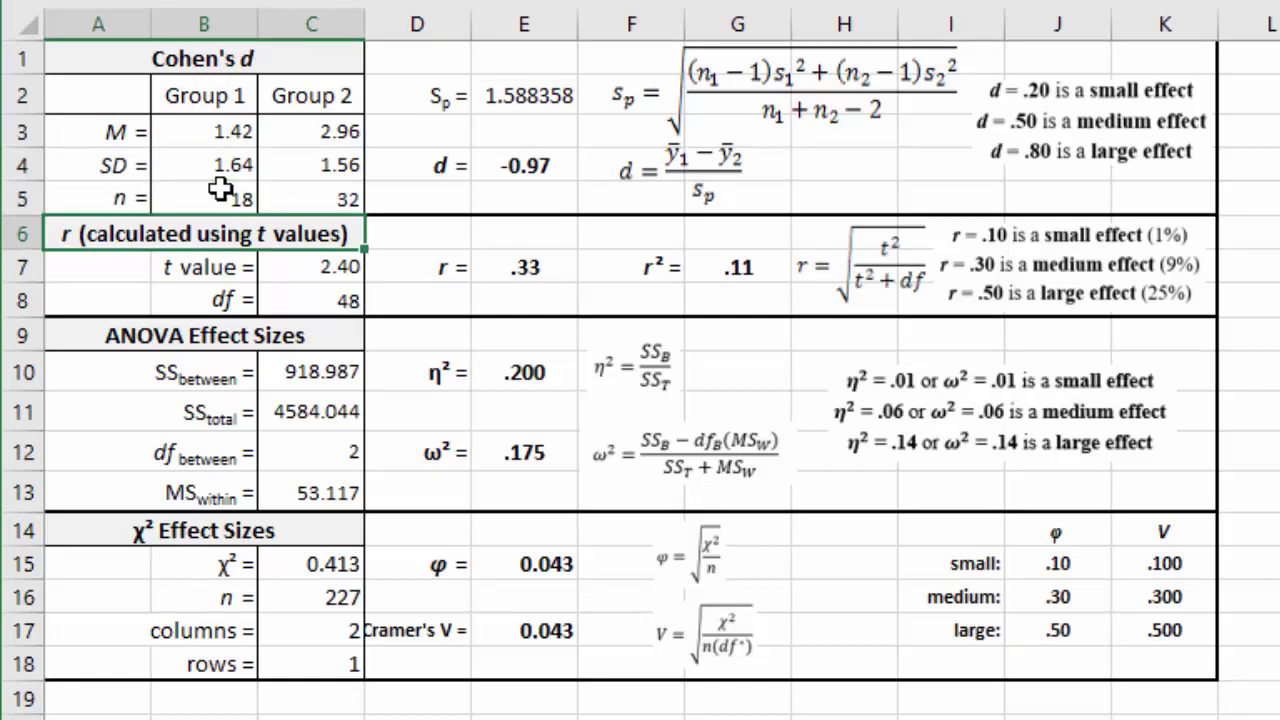
Enter Group 2 mean 2.23, SD 0.80 and n 32, giving Cohen's d of -0.69.
key(Up)
key(Up)
key(Up)
key(Right)
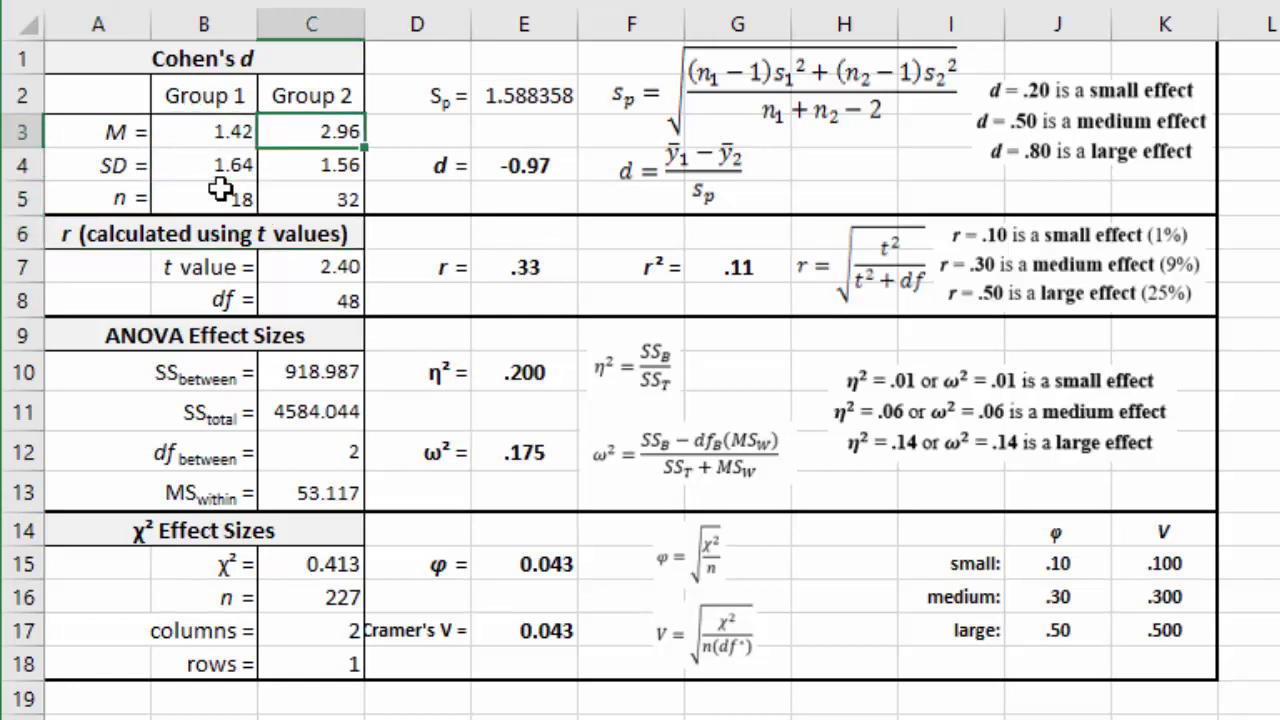
text(2.23)
key(Return)
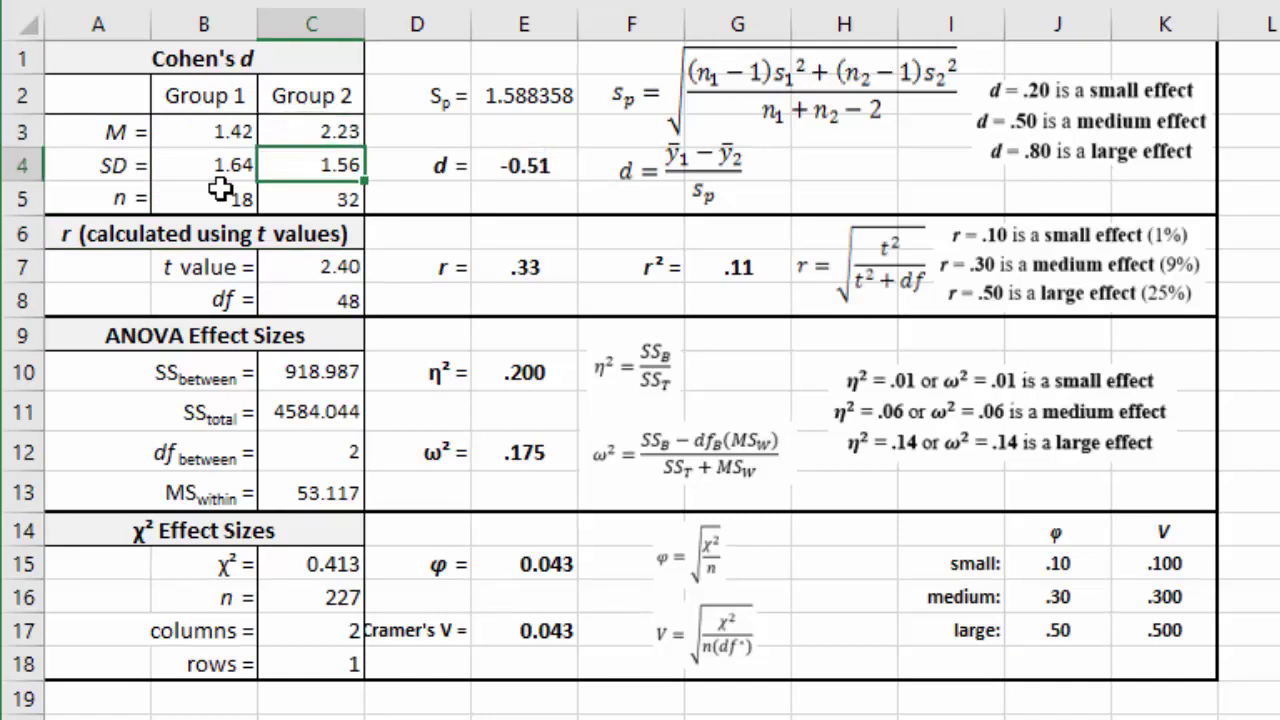
text(0.808)
key(Return)
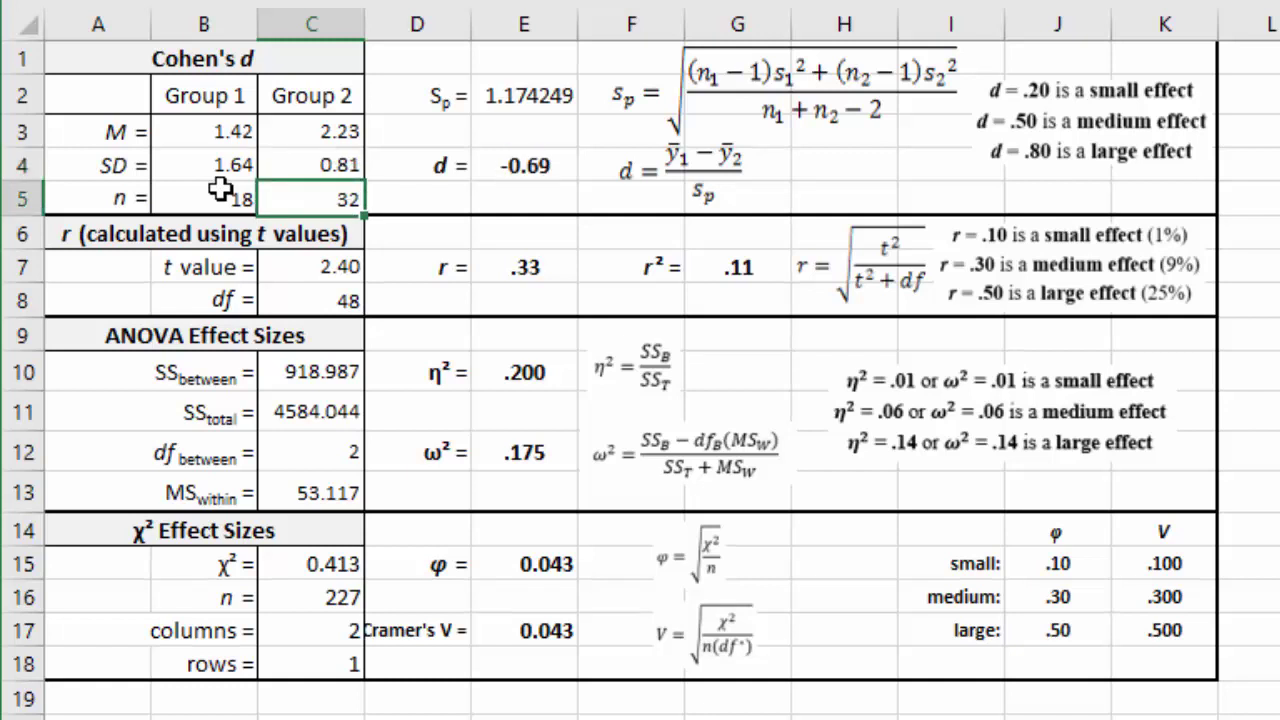
text(32)
key(Return)
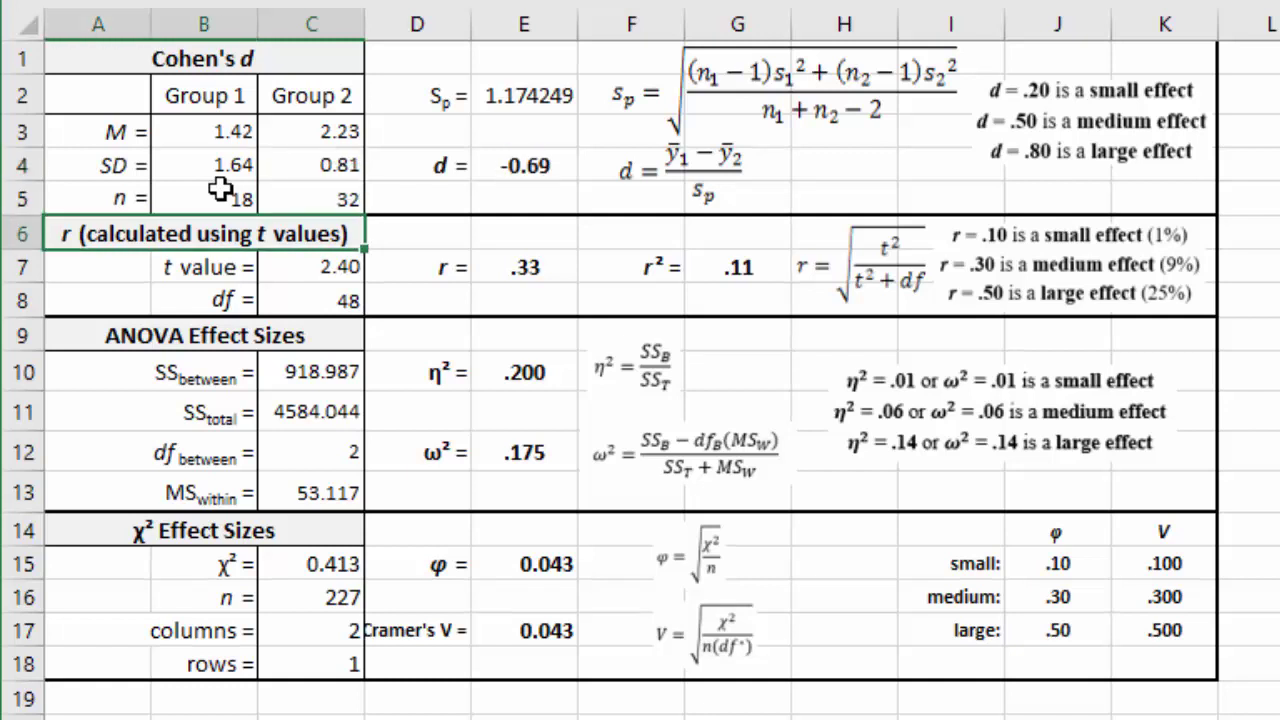
click(480, 166)
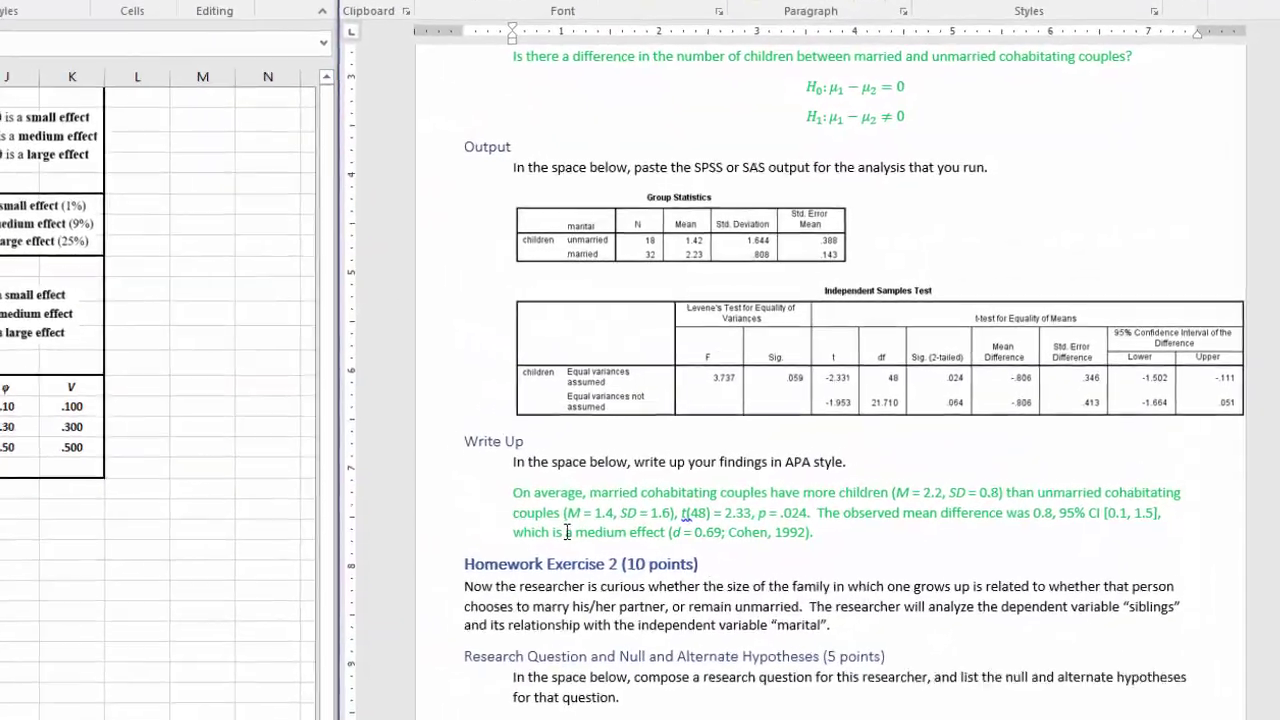
Select the phrase 'a medium effect' in the write-up to review the d = 0.69 wording.
drag(711, 474, 742, 474)
drag(568, 555, 624, 553)
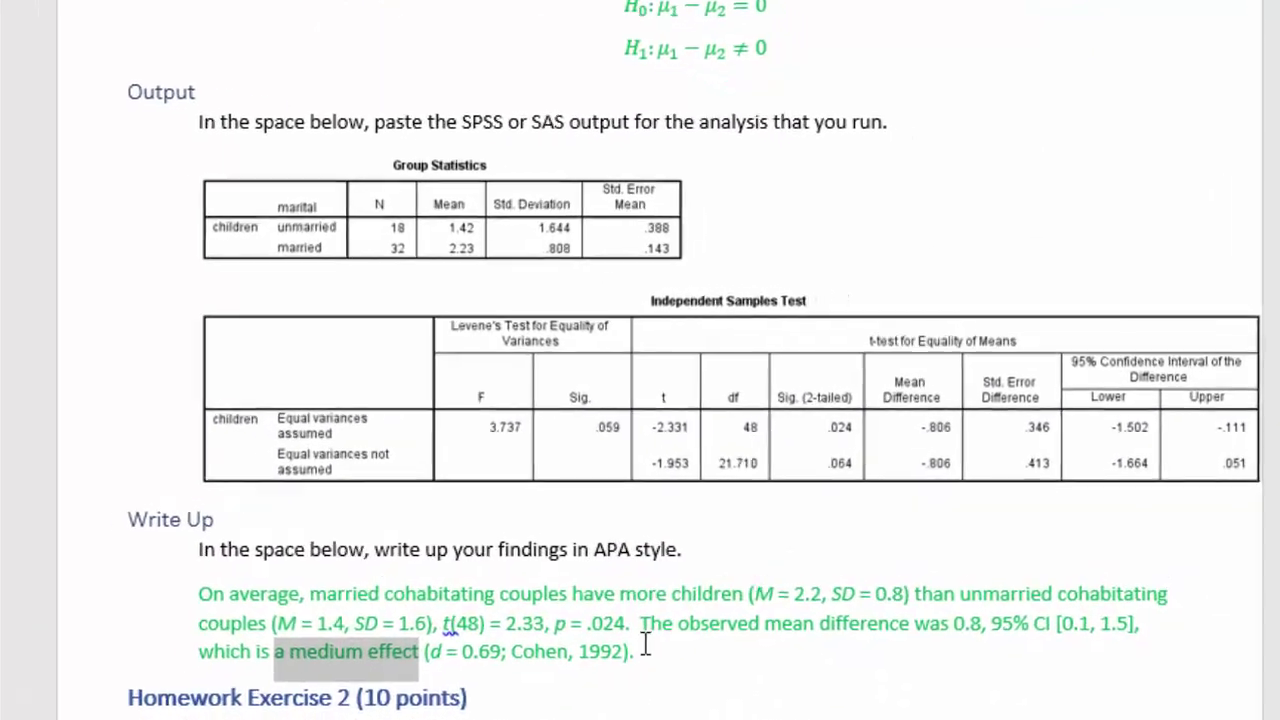